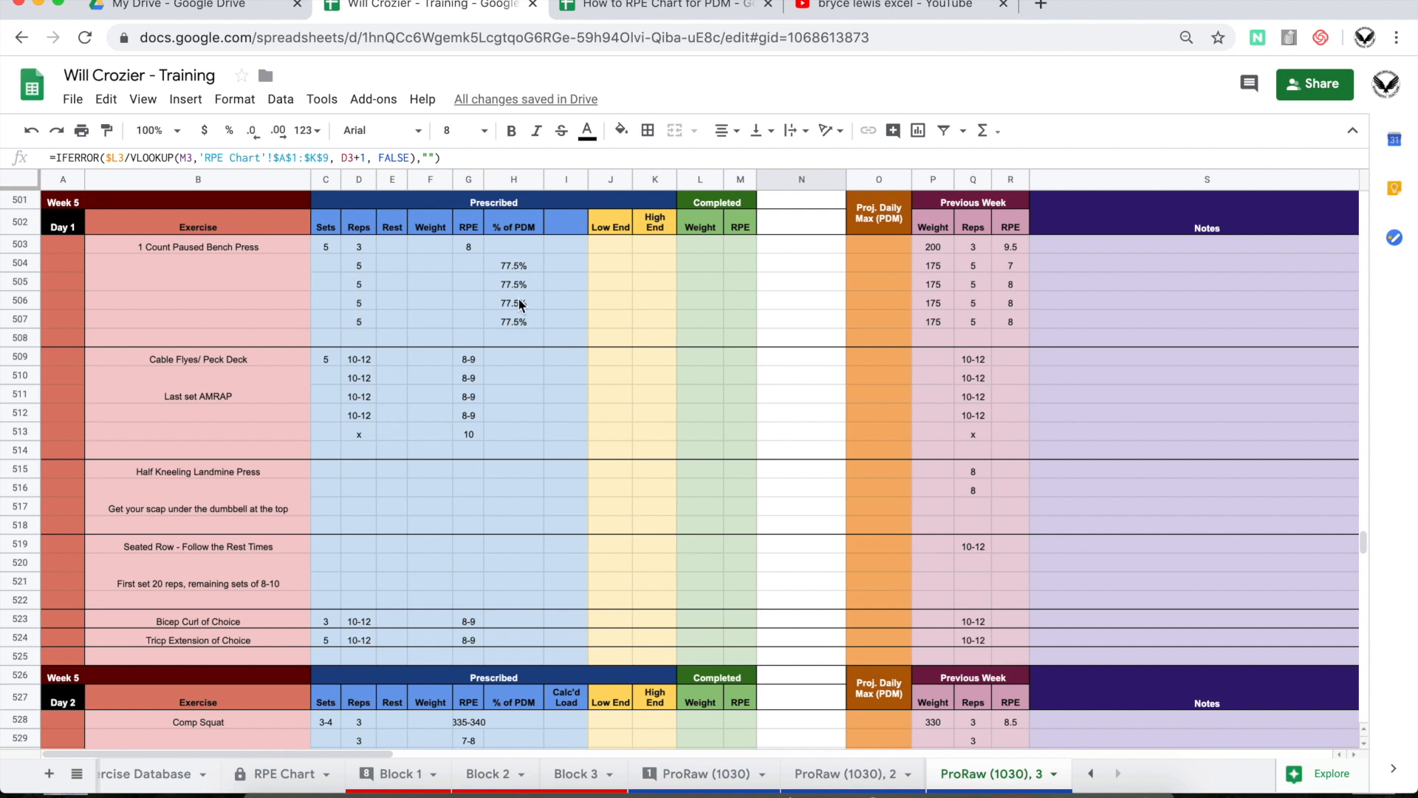
- Enter a completed weight of 200 and an RPE of 8 for the Week 5 Day 1 1 Count Paused Bench Press
click(704, 246)
text(200)
key(Tab)
text(8)
key(Return)
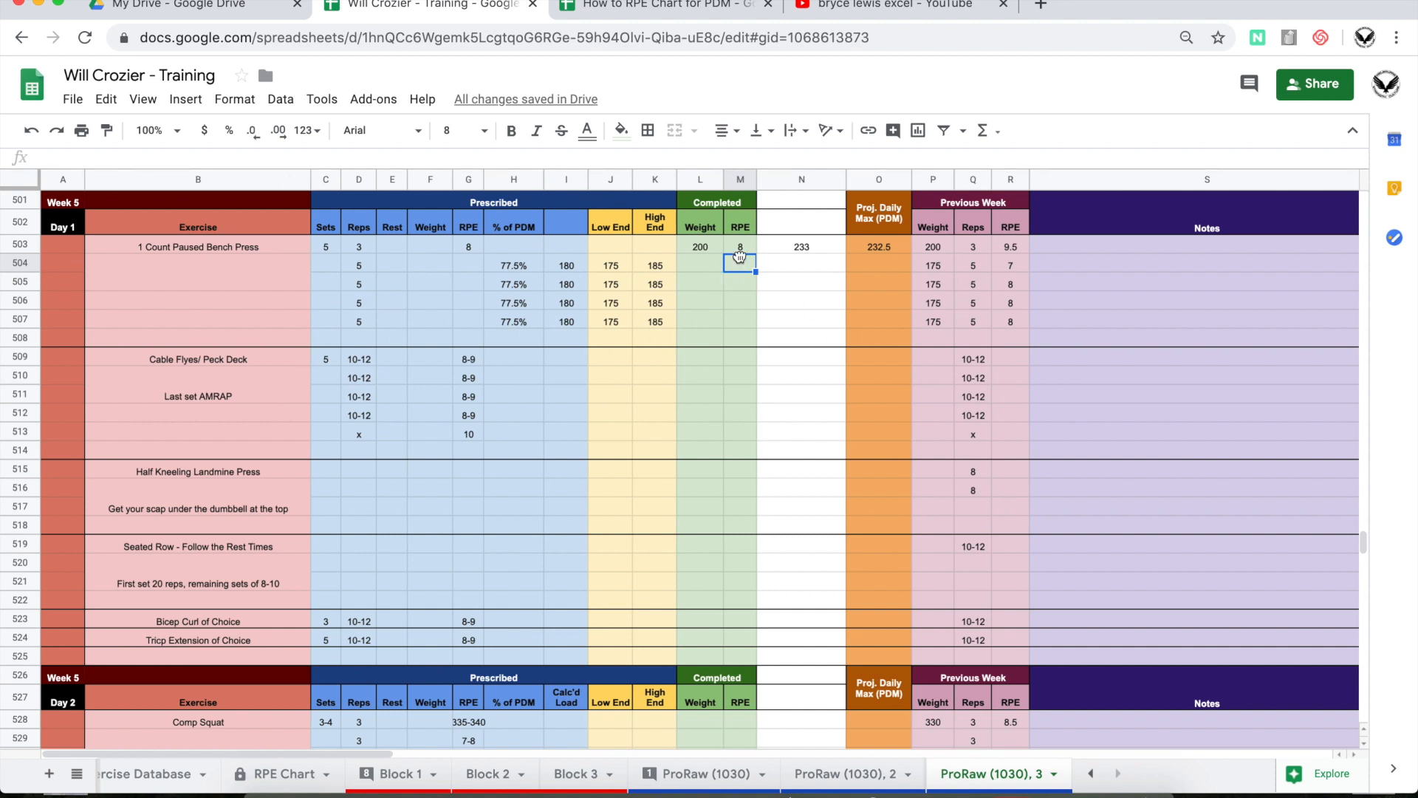
- Try completed RPE values of 9 and 10 for the 1 Count Paused Bench Press top set
click(739, 248)
text(9)
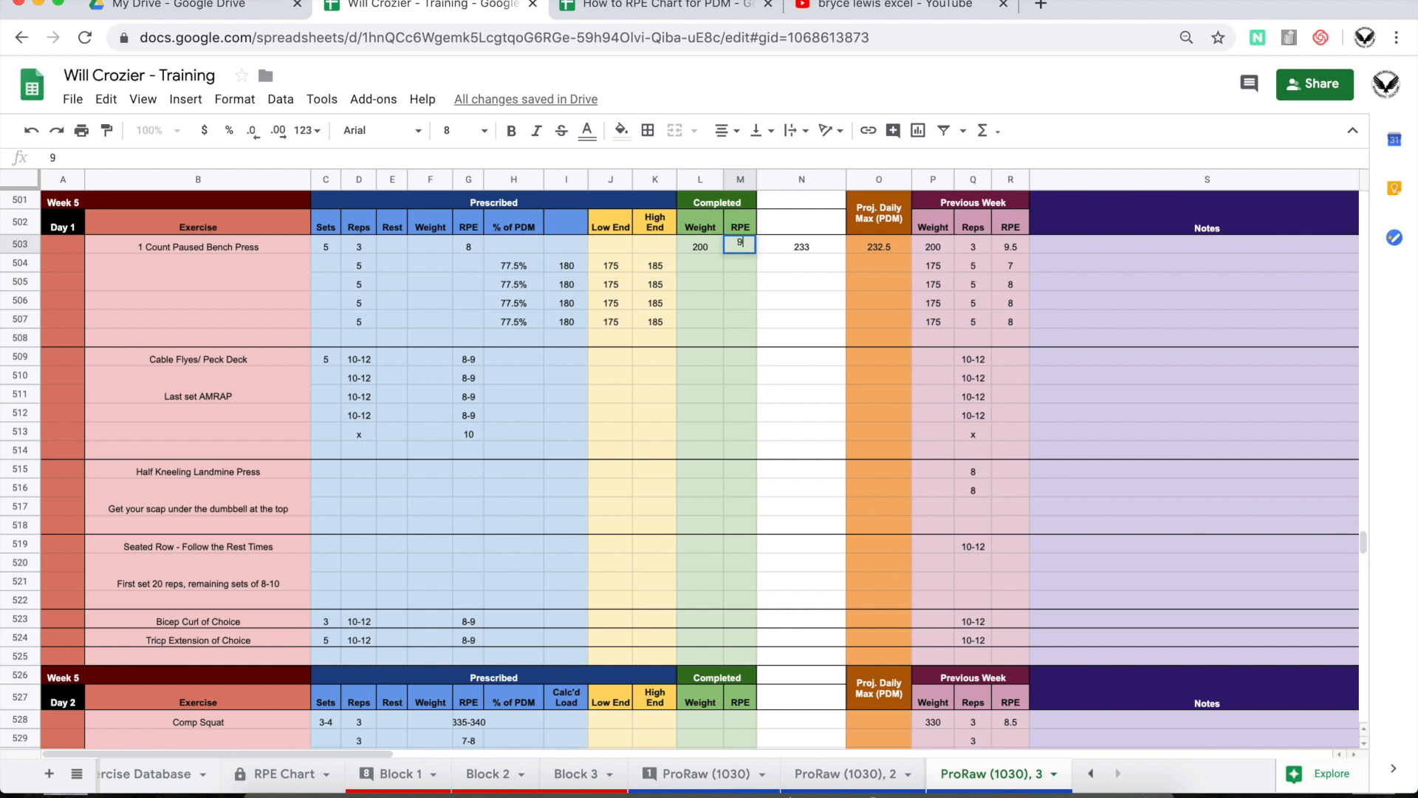
key(Return)
click(747, 246)
text(10)
key(Return)
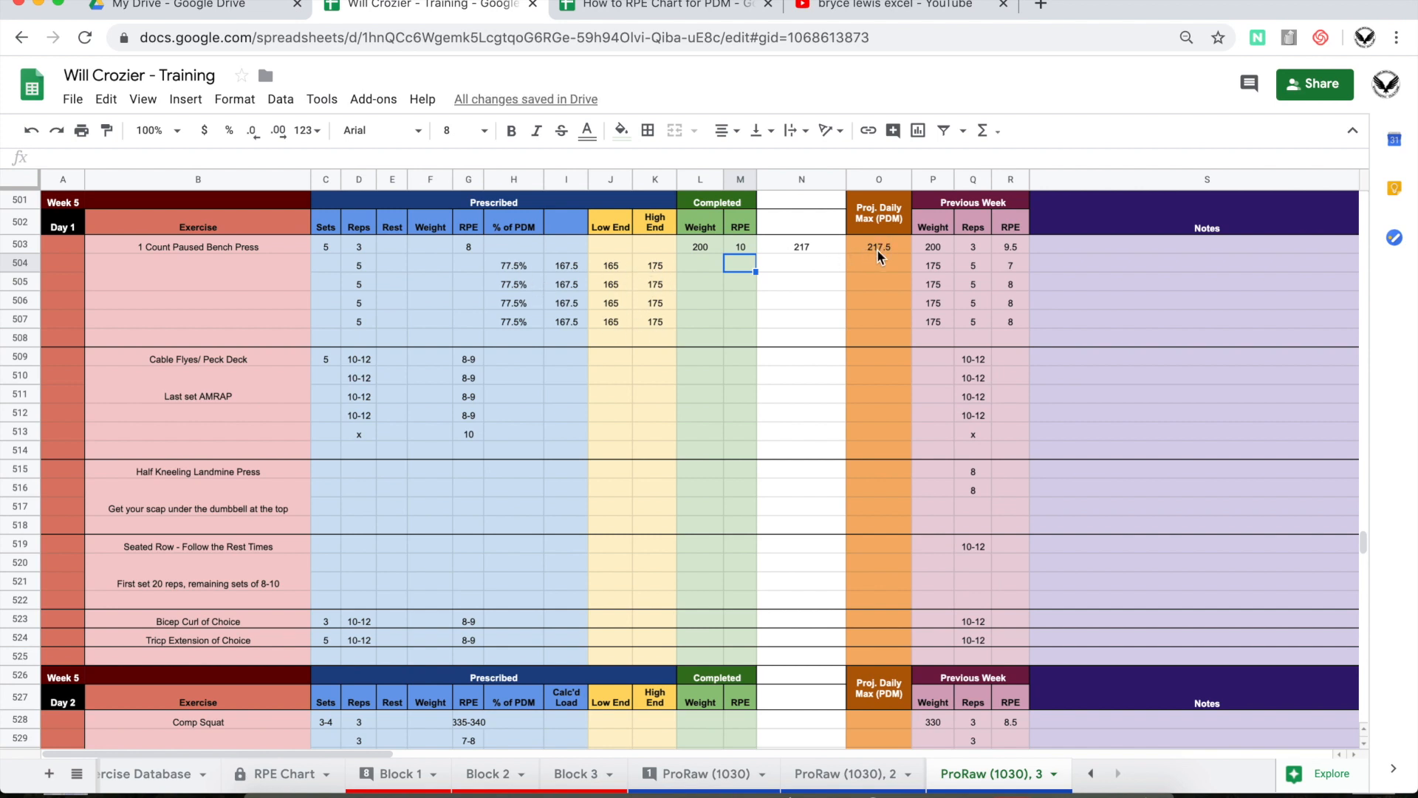
- Try completed RPE values of 6 and 6.5 for the same paused bench press set
click(741, 251)
text(6)
key(Return)
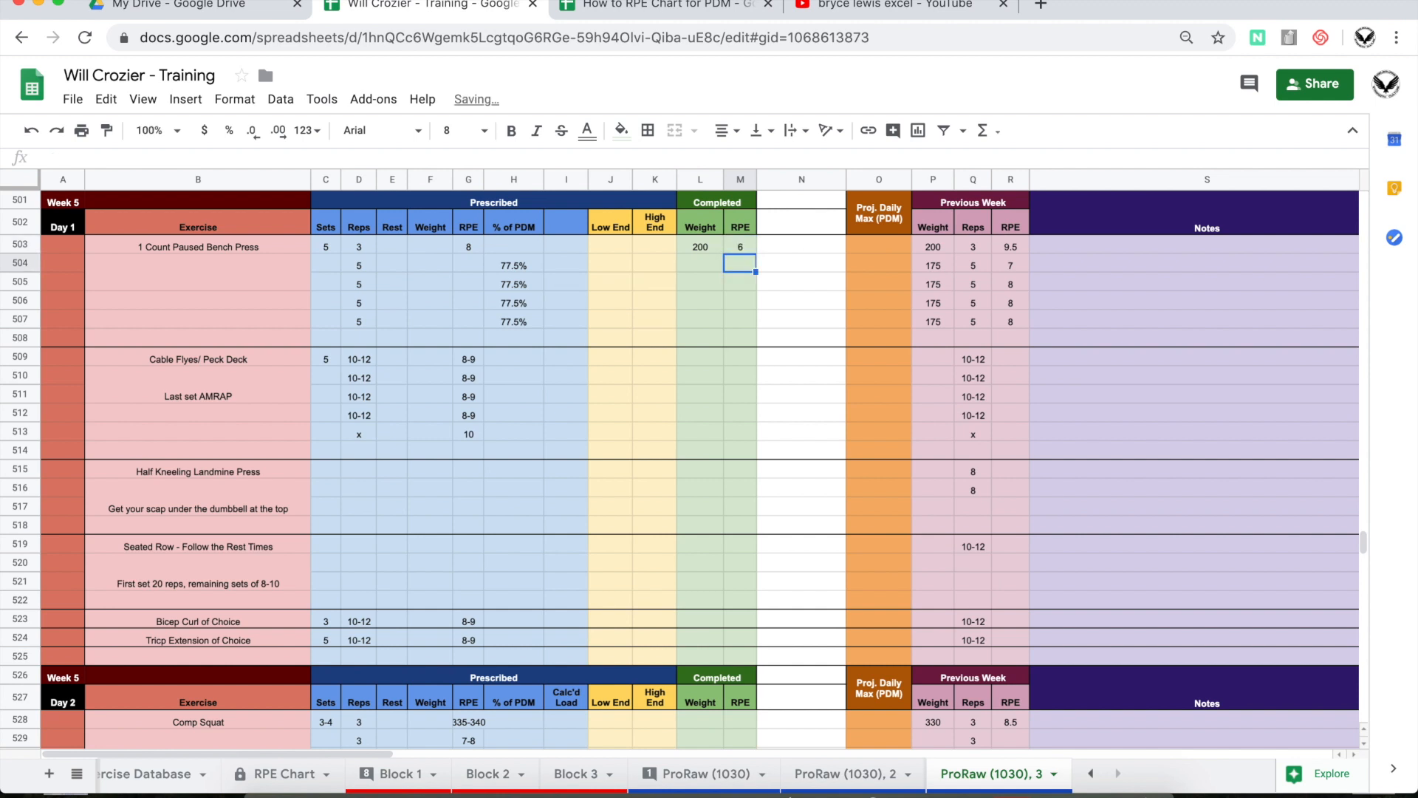
click(742, 247)
text(6.5)
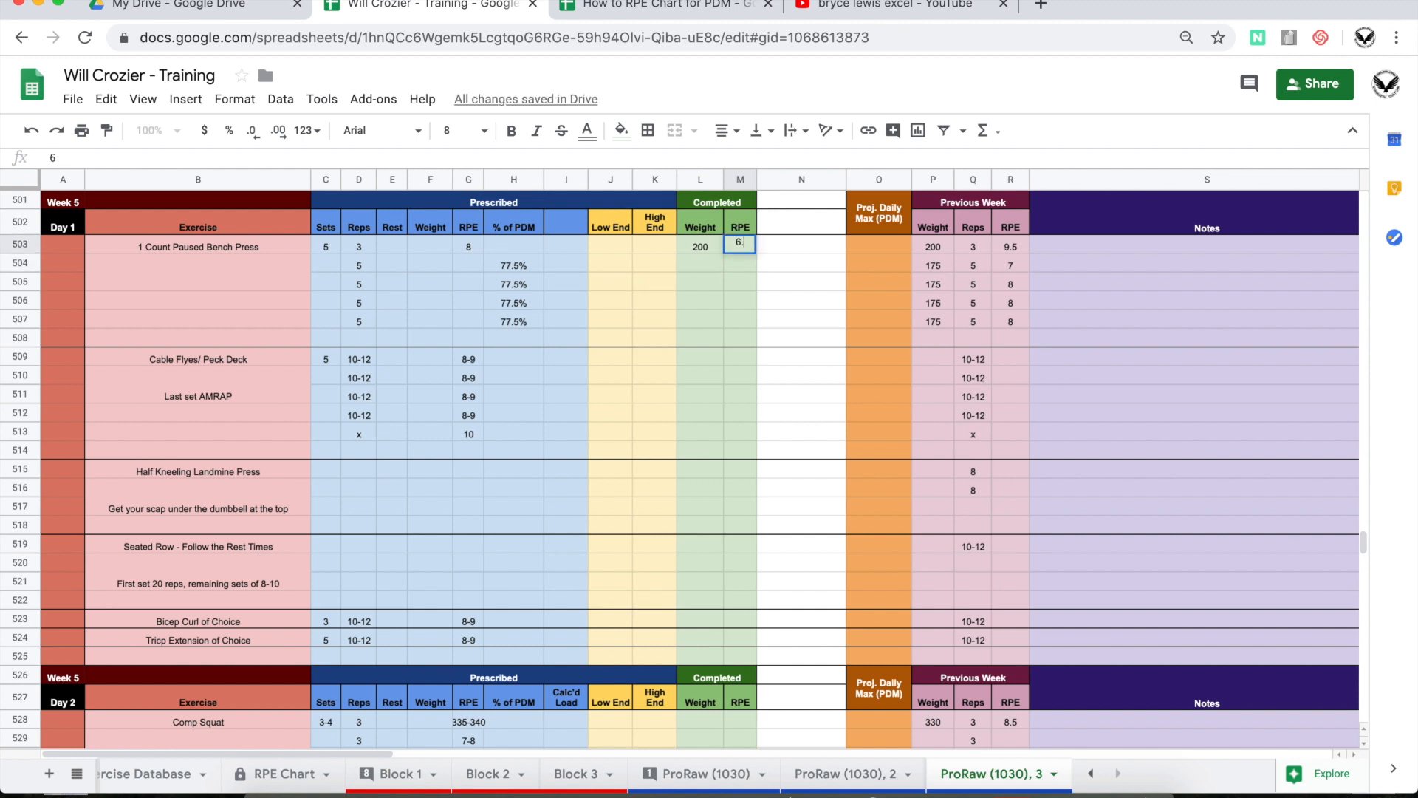
key(Return)
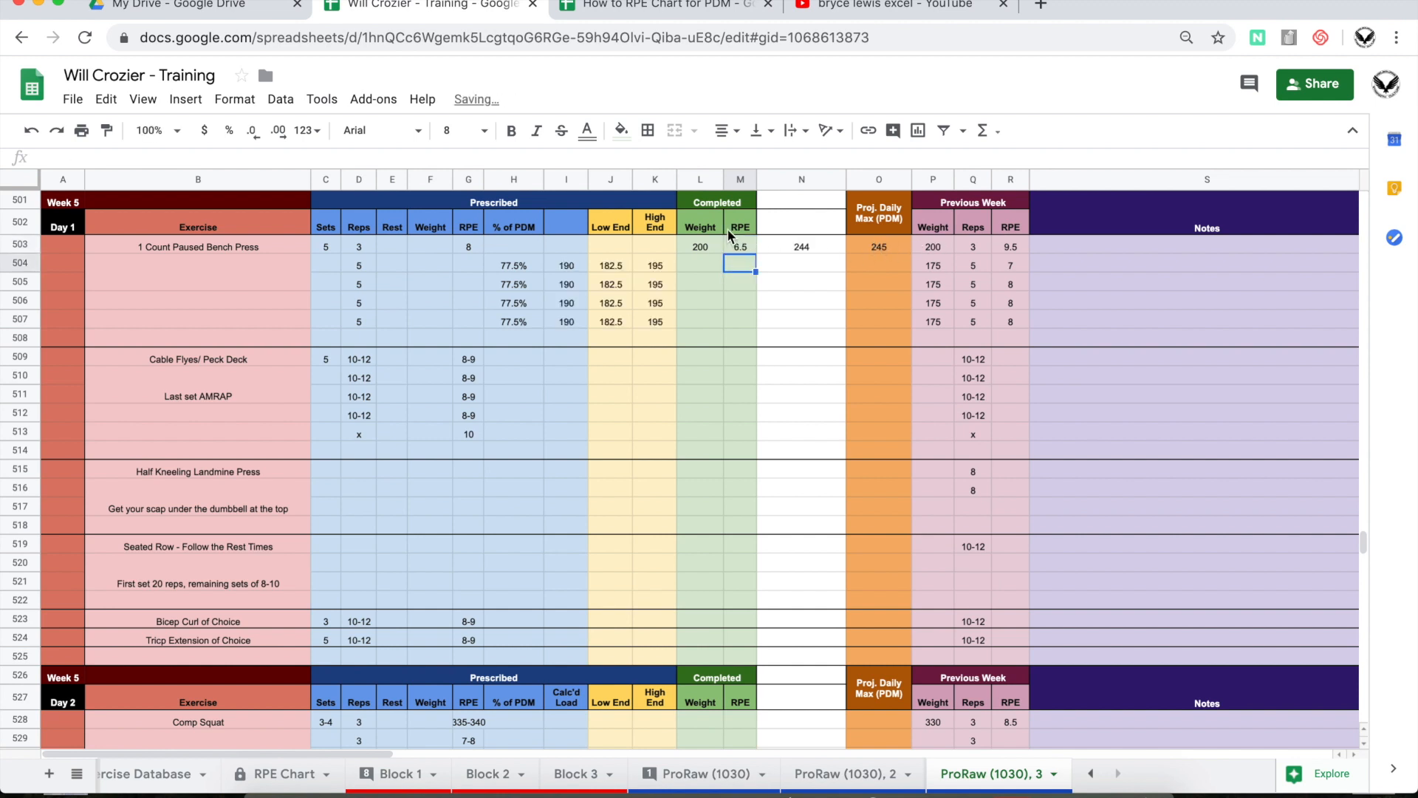
- Try completed weights of 210 and 190 for the paused bench press, and clear its completed weight and RPE
click(709, 247)
text(210)
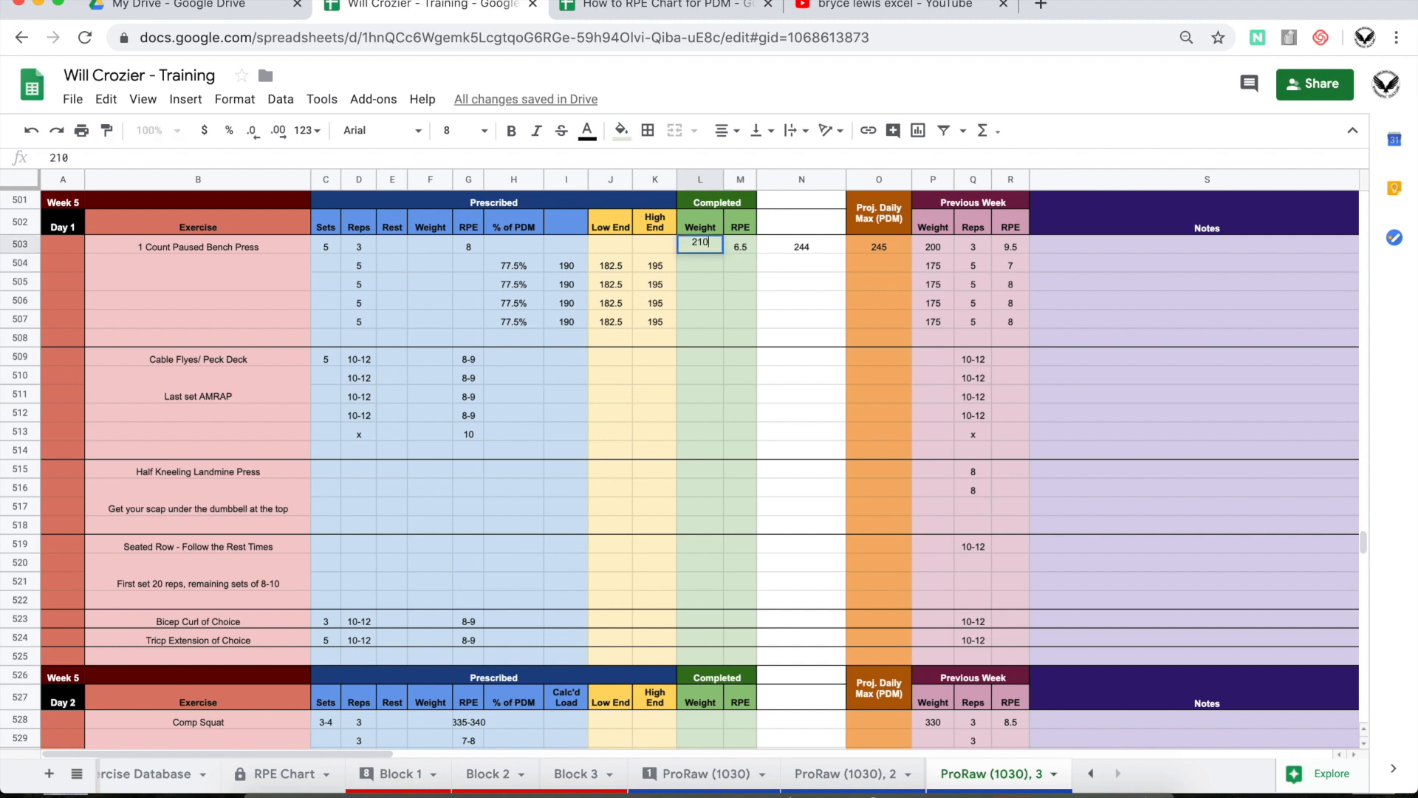
key(Return)
click(696, 247)
text(190)
key(Return)
drag(705, 247, 738, 246)
key(Delete)
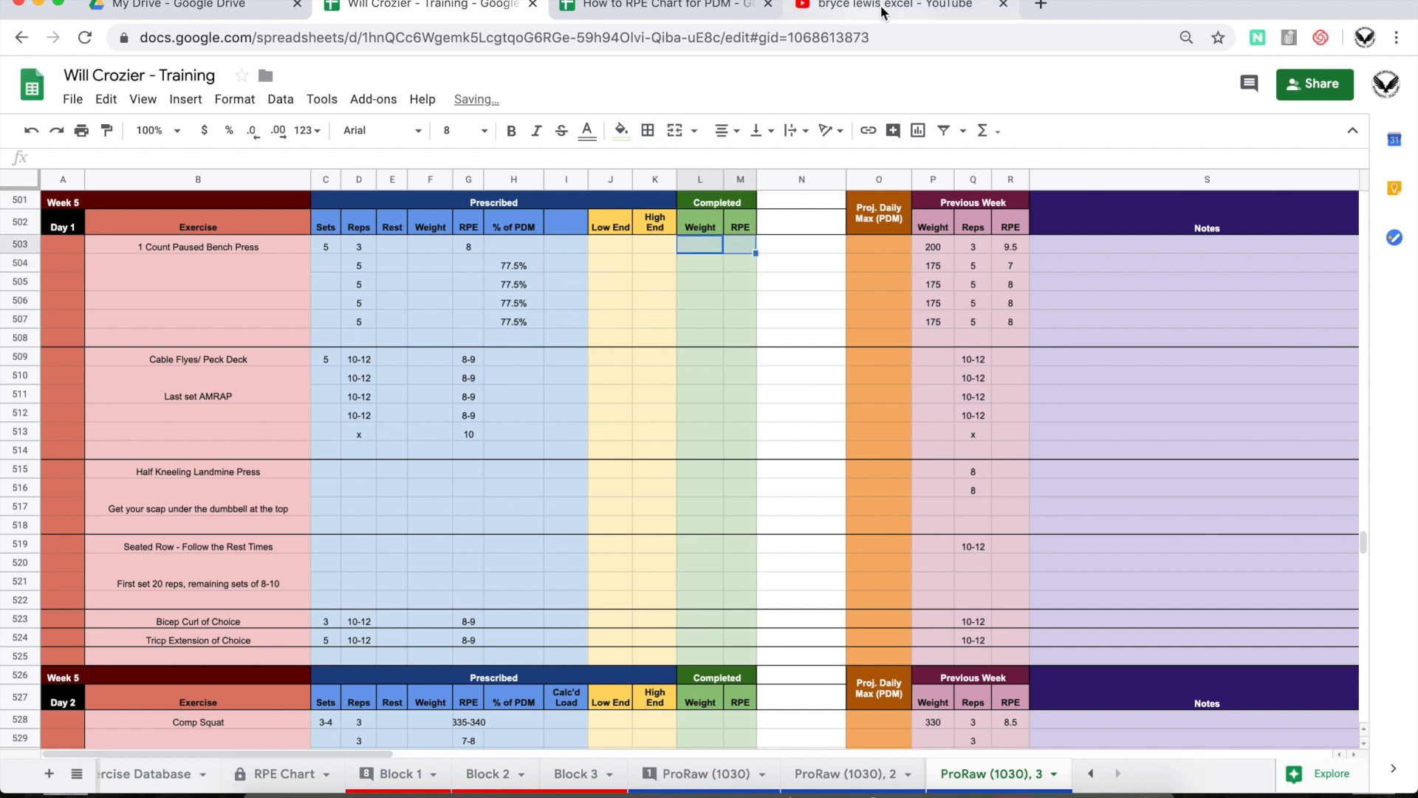
- Switch to YouTube and look over the Excel Basics for Trainers videos in the search results
click(856, 7)
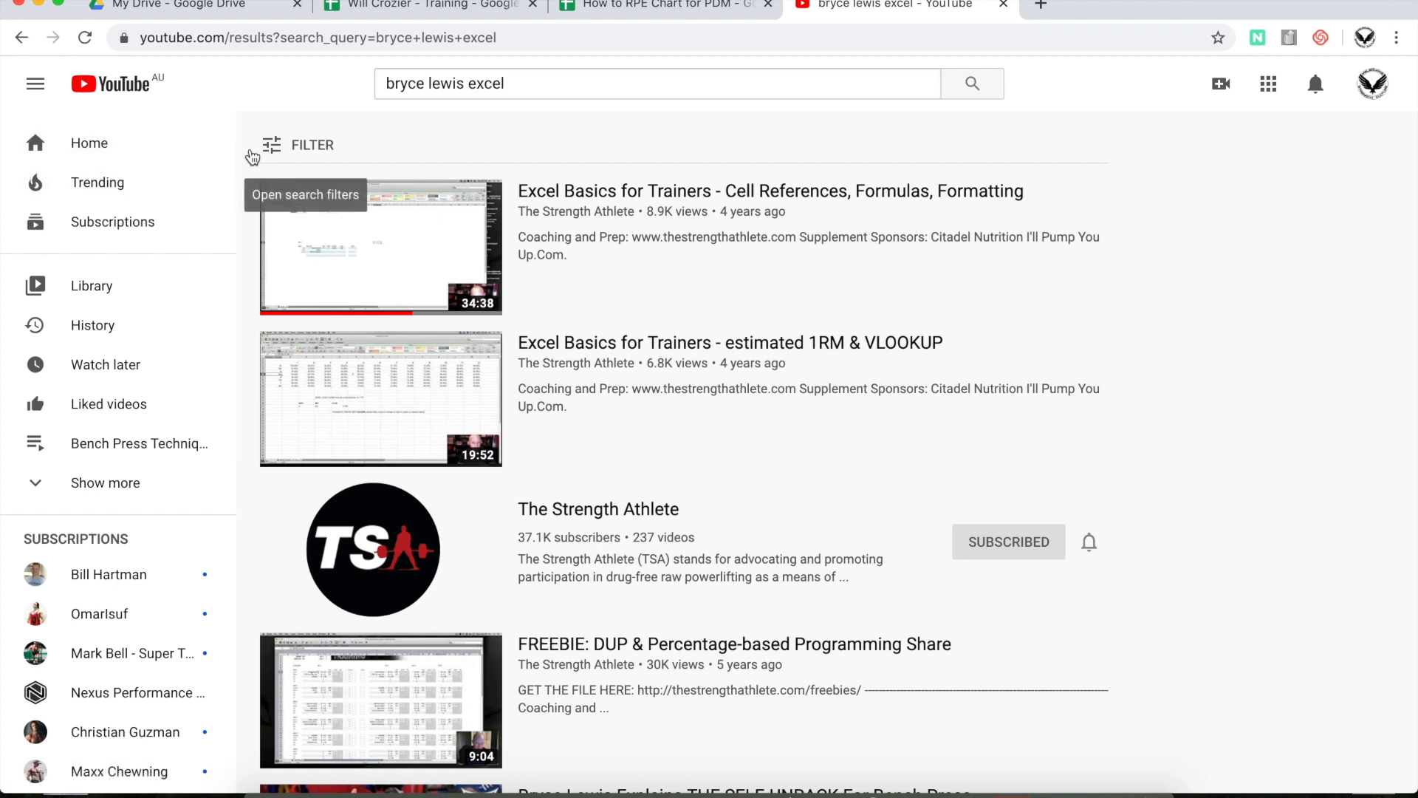
mouse_move(601, 367)
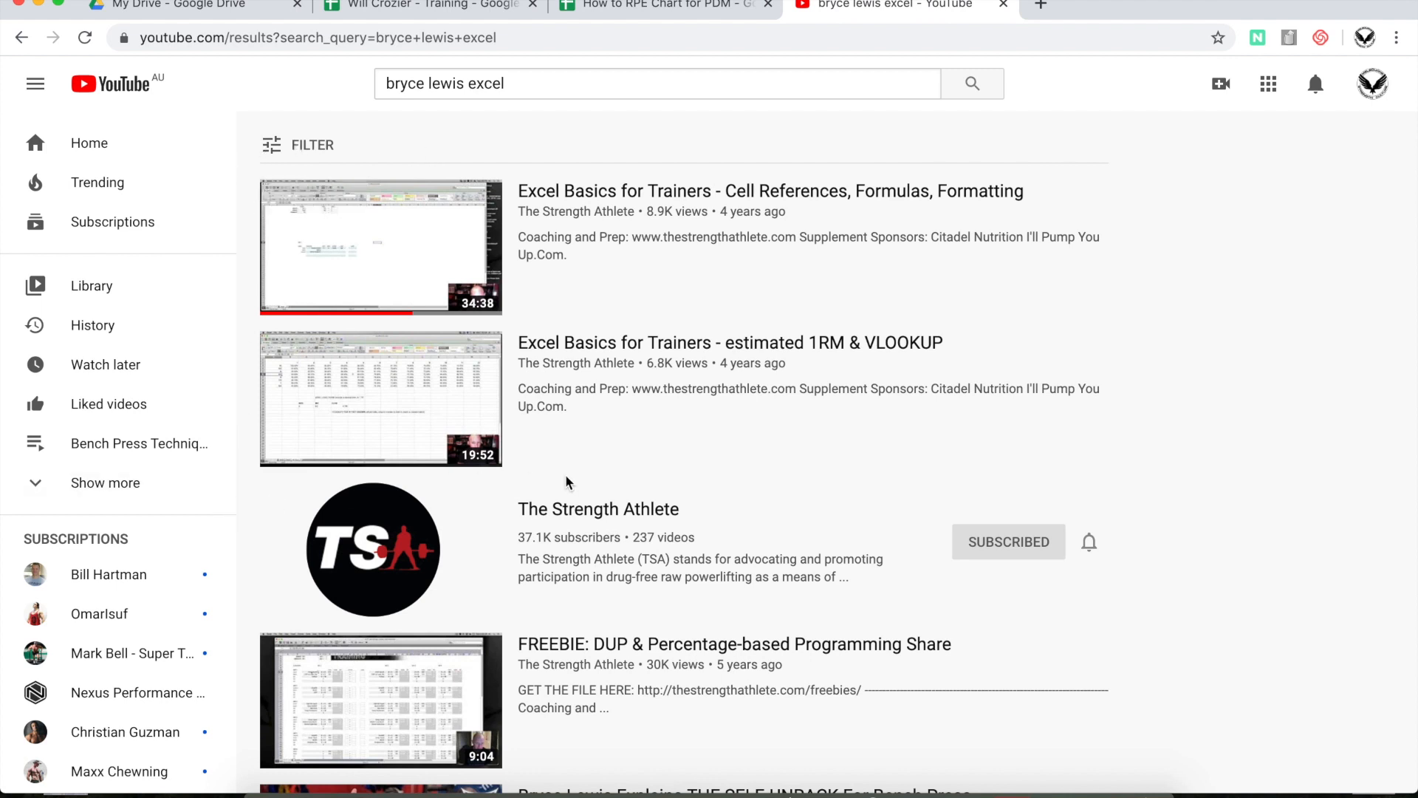
mouse_move(316, 237)
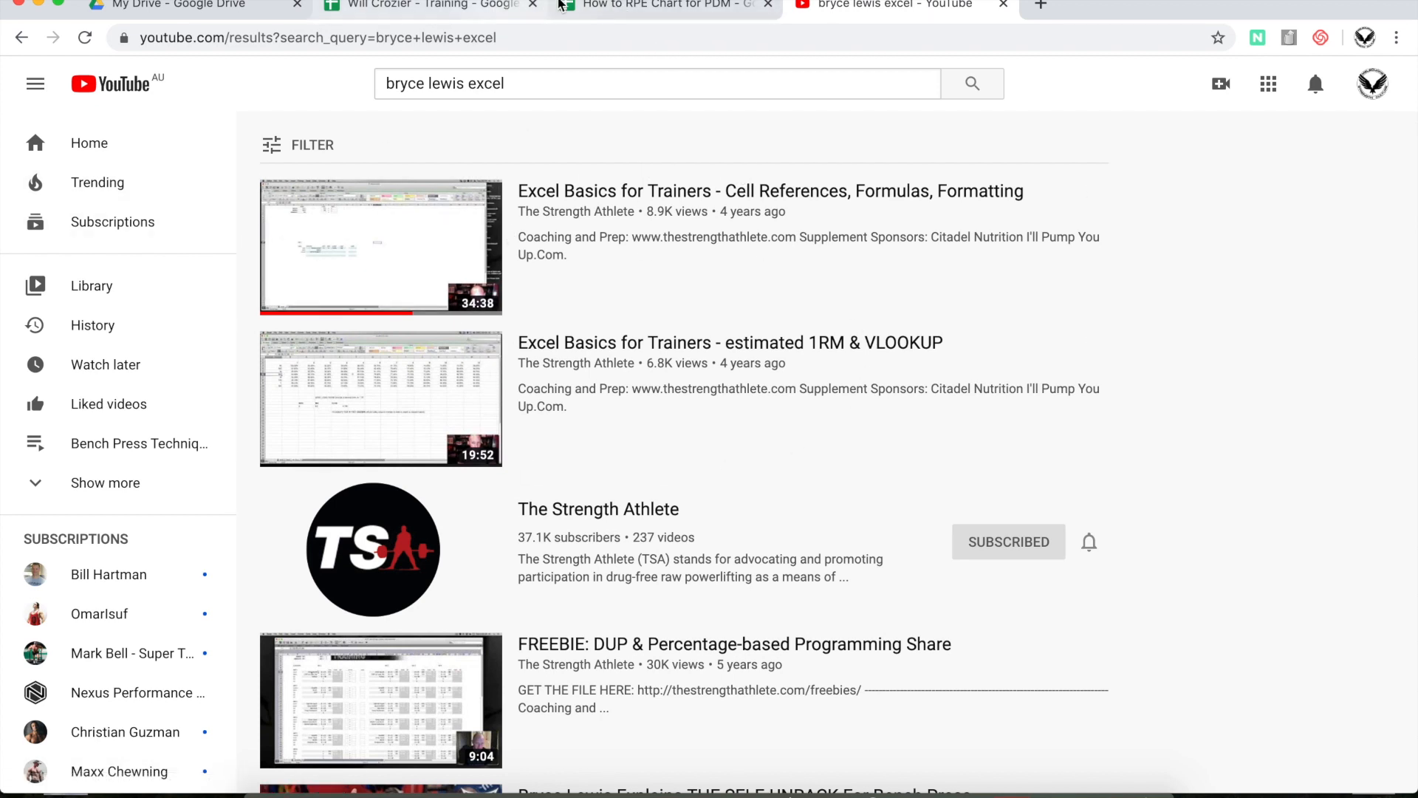
- Switch to the How to RPE Chart for PDM spreadsheet and examine its Prescribed, Back Off Wt., Completed and PDM sections
click(624, 6)
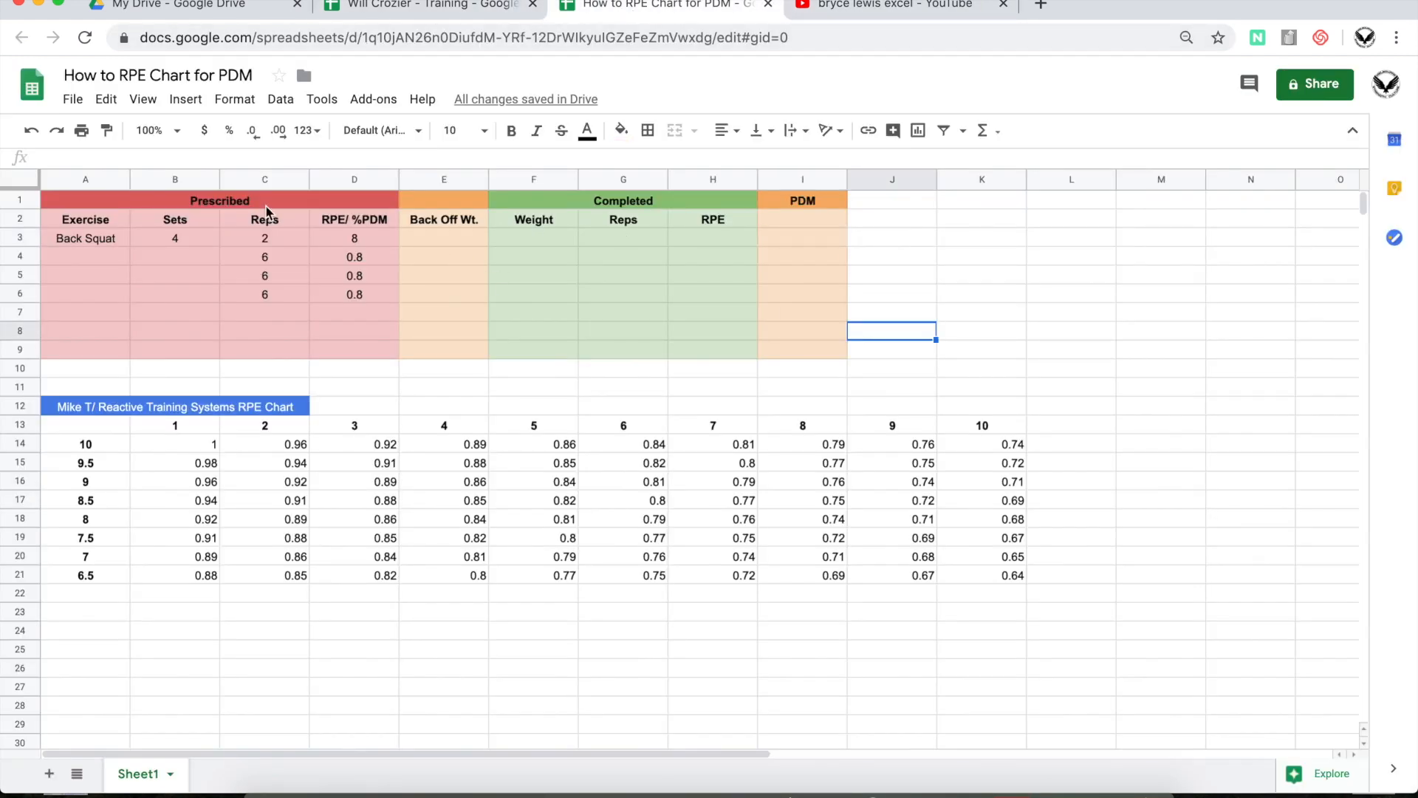
drag(117, 197, 738, 357)
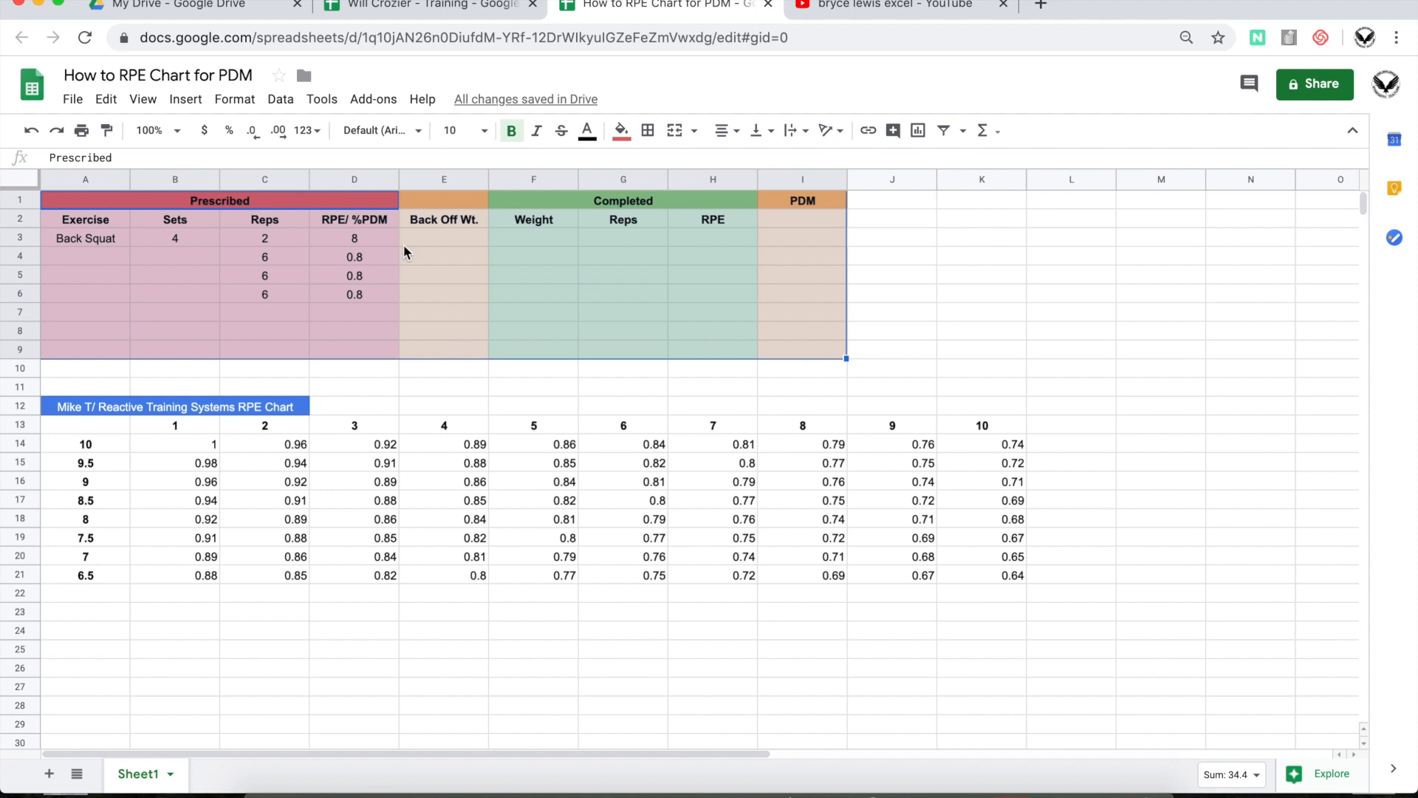
click(484, 243)
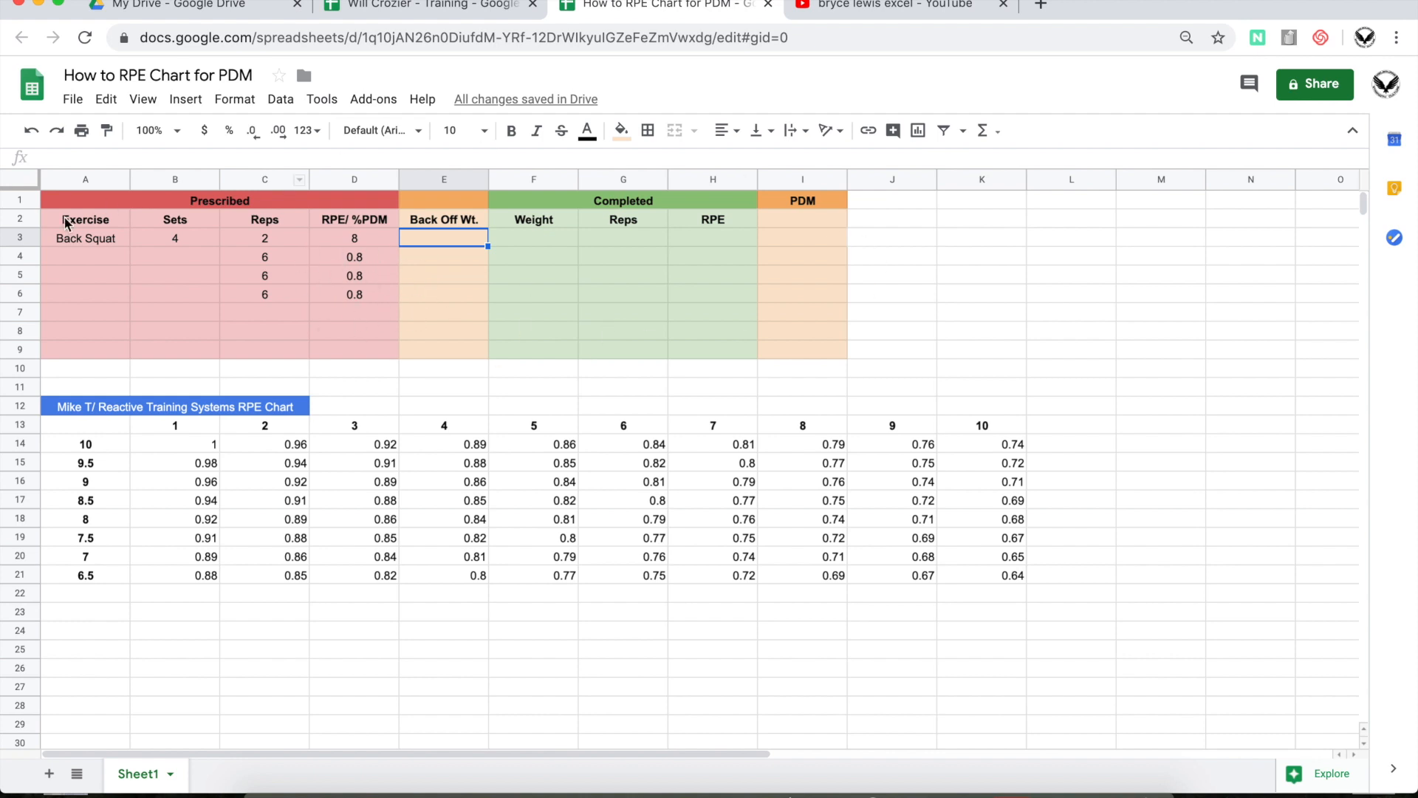
drag(159, 207, 823, 351)
click(282, 191)
drag(275, 201, 269, 352)
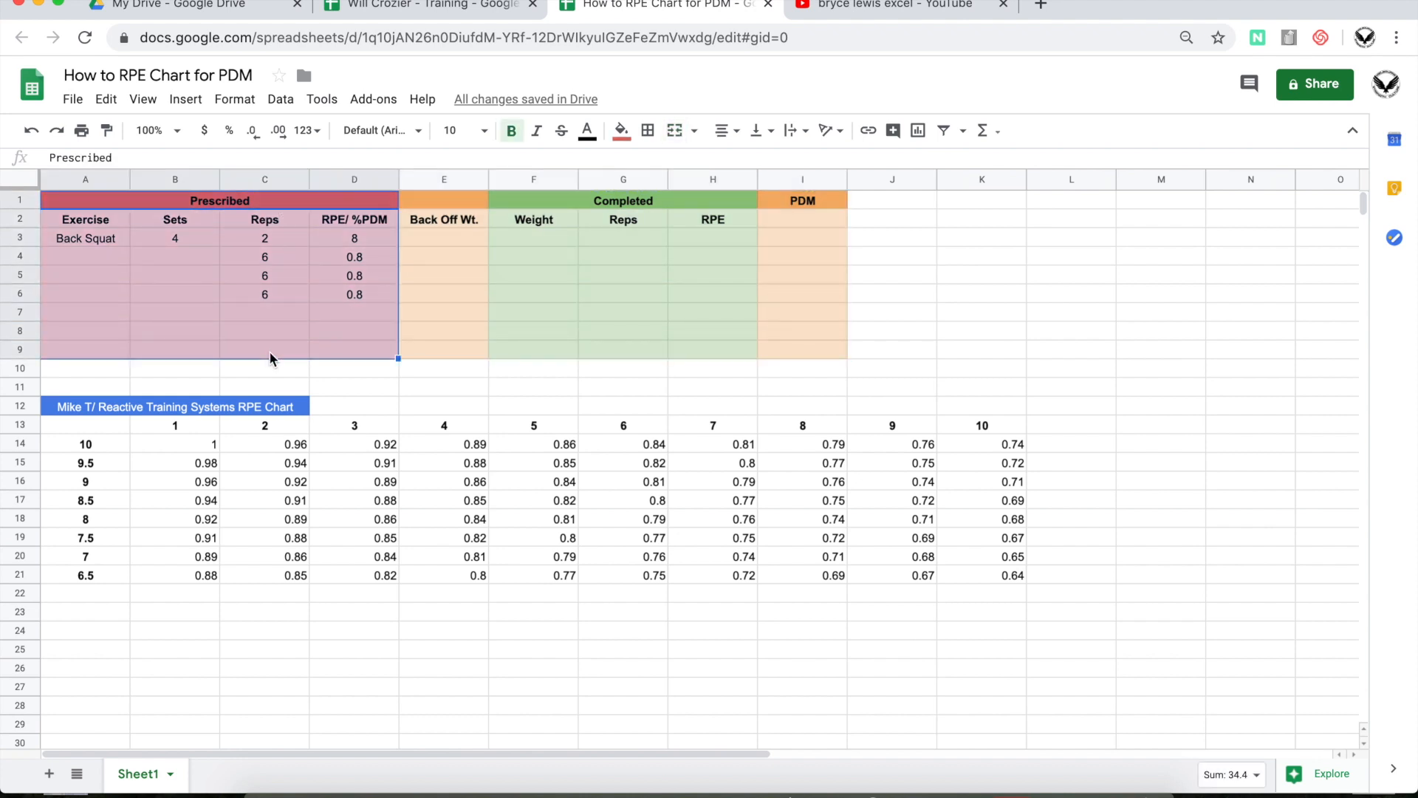
drag(458, 205, 456, 357)
drag(817, 202, 818, 353)
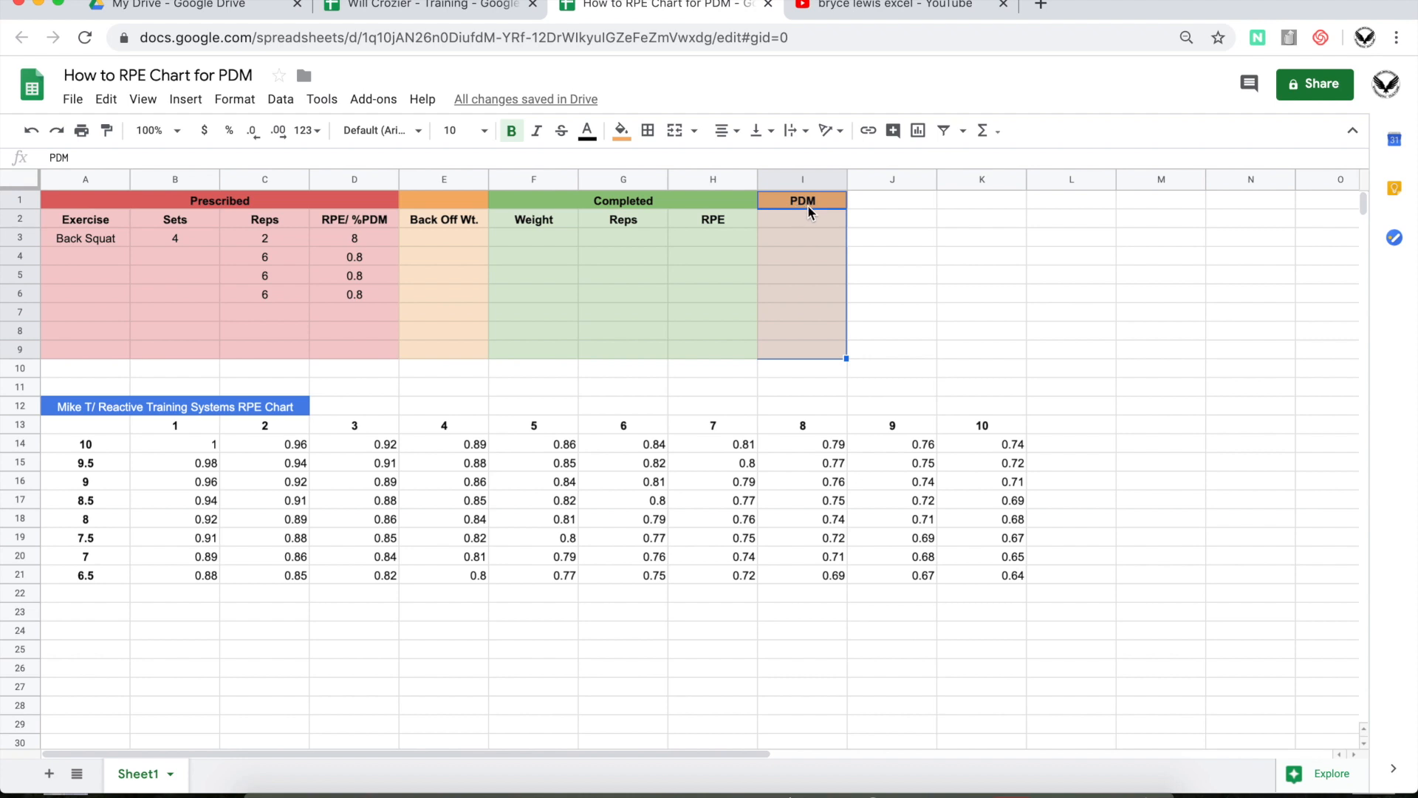
click(447, 238)
drag(446, 238, 447, 352)
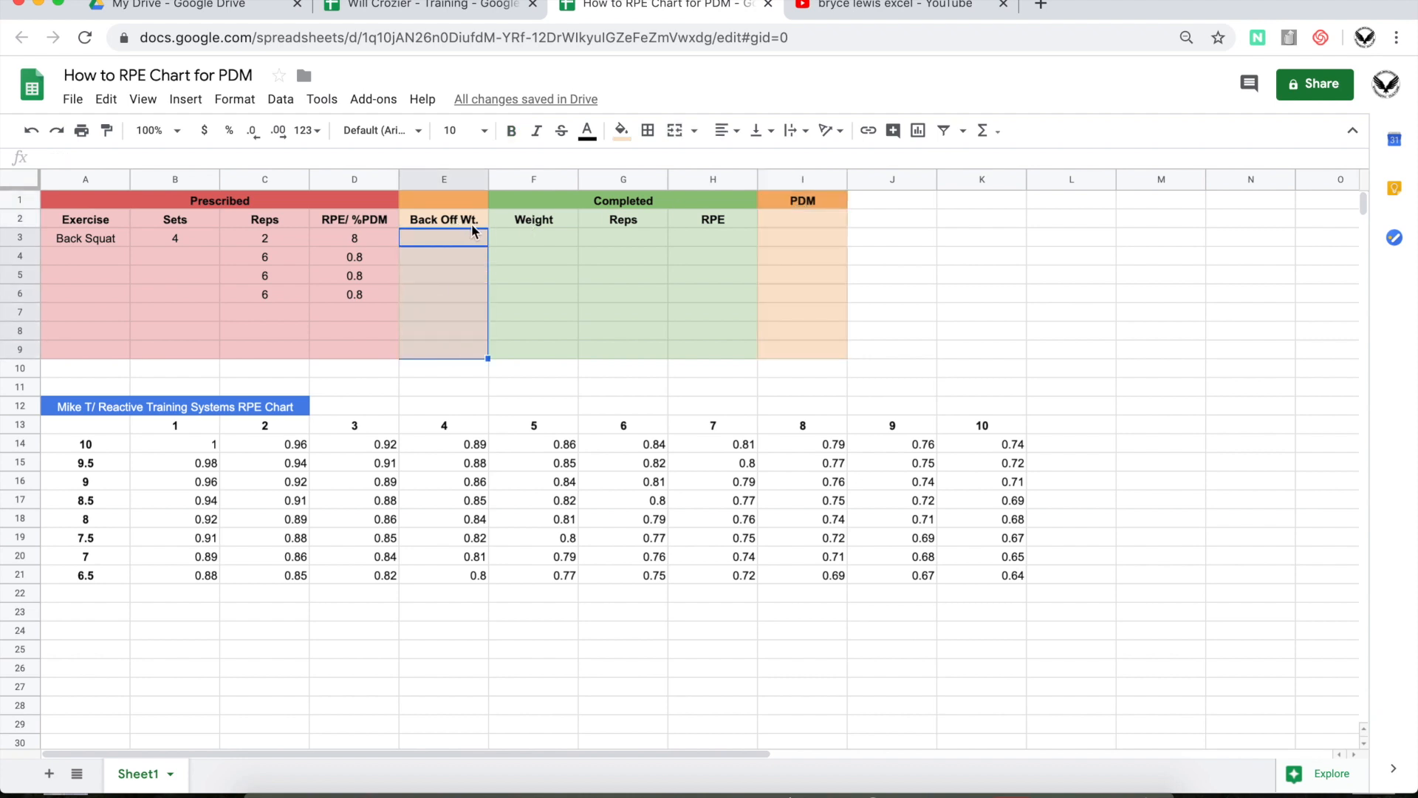
click(542, 220)
drag(589, 201, 595, 347)
click(604, 356)
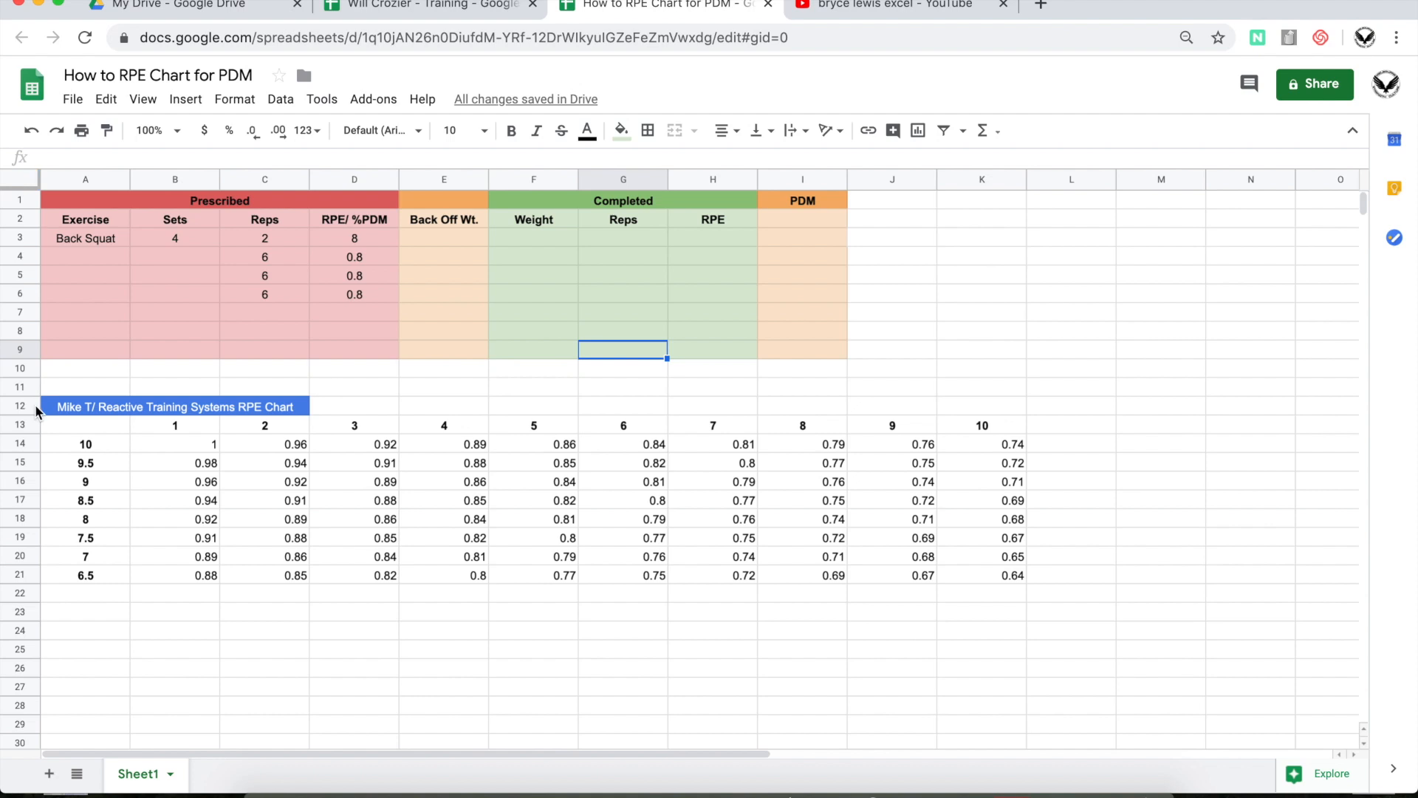
- Examine the Reactive Training Systems RPE chart below the training table
drag(46, 409, 995, 573)
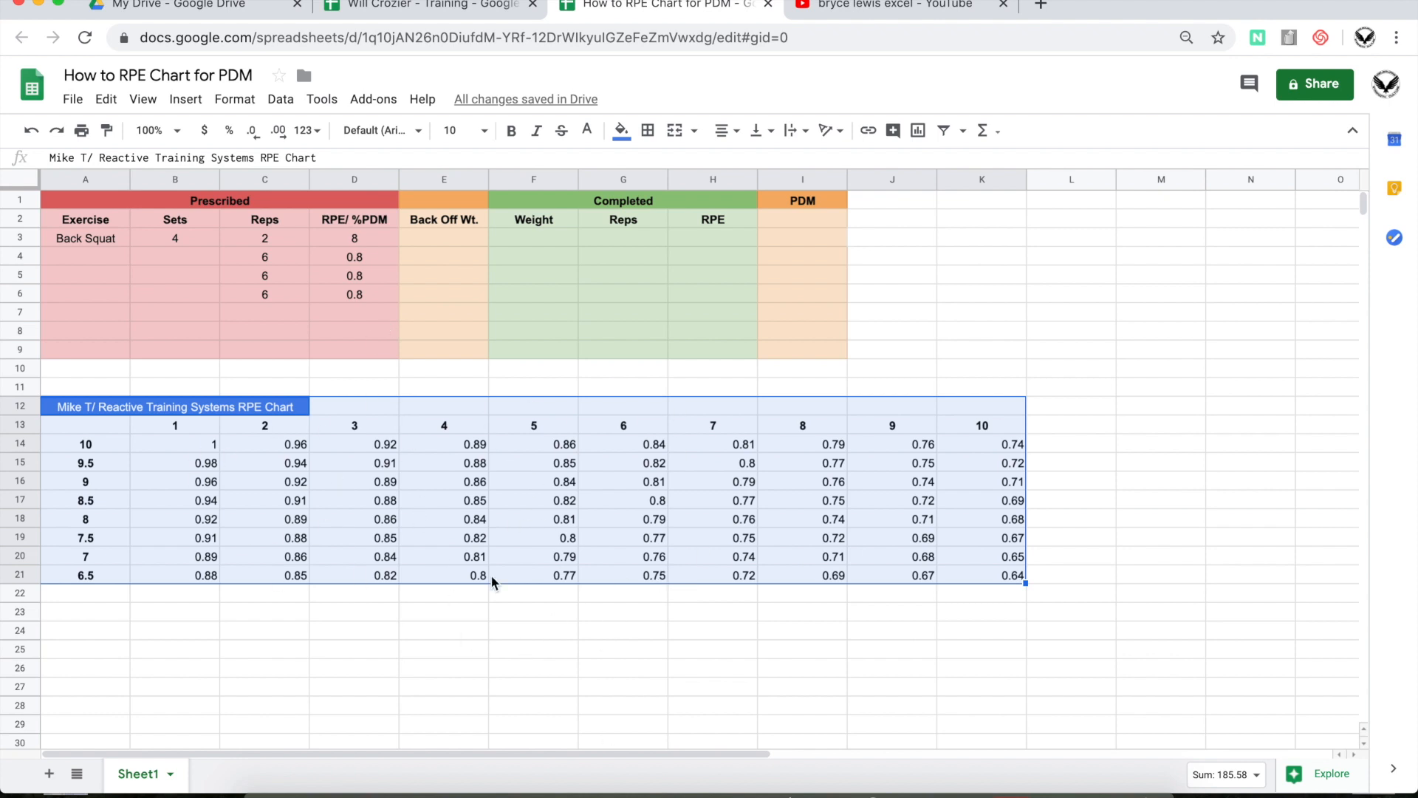
click(506, 484)
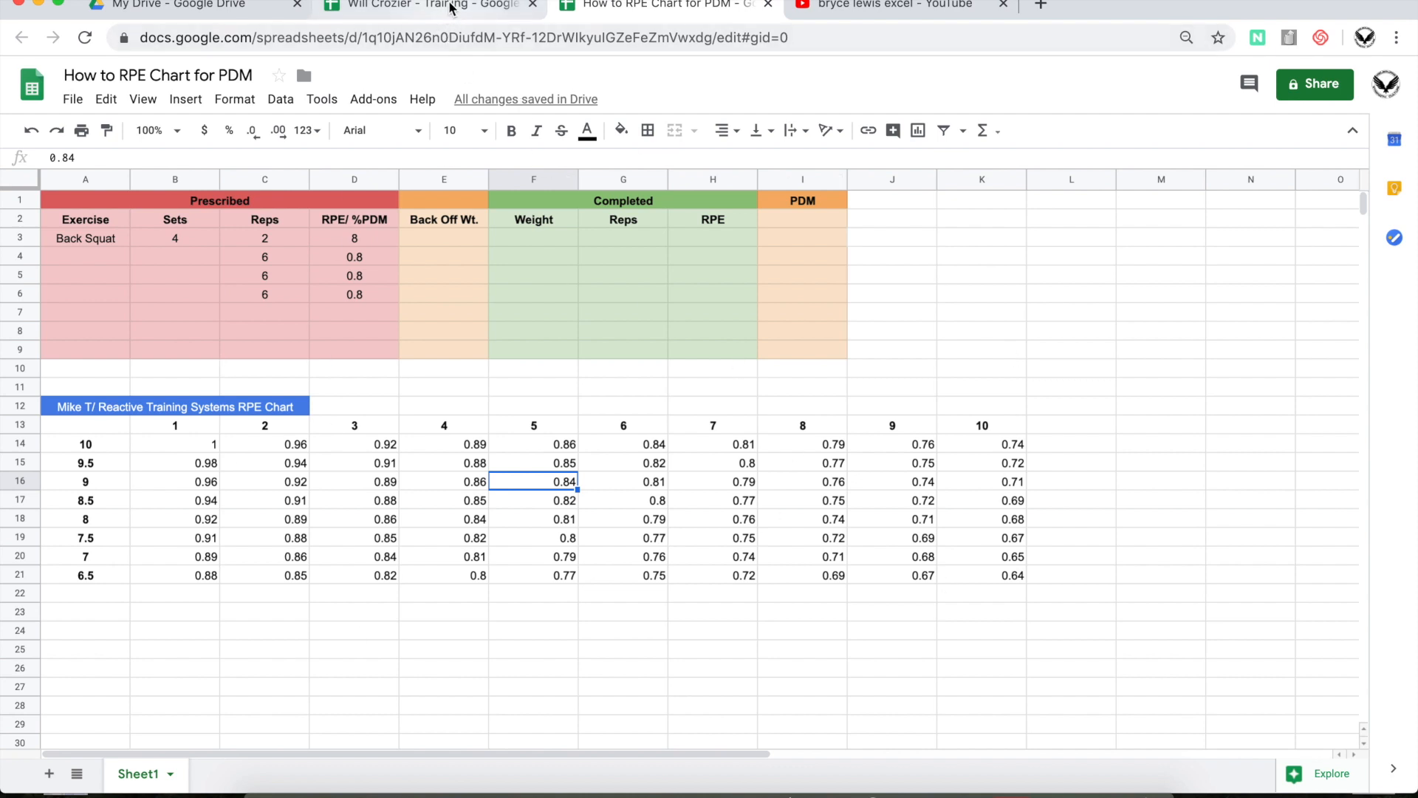
click(913, 246)
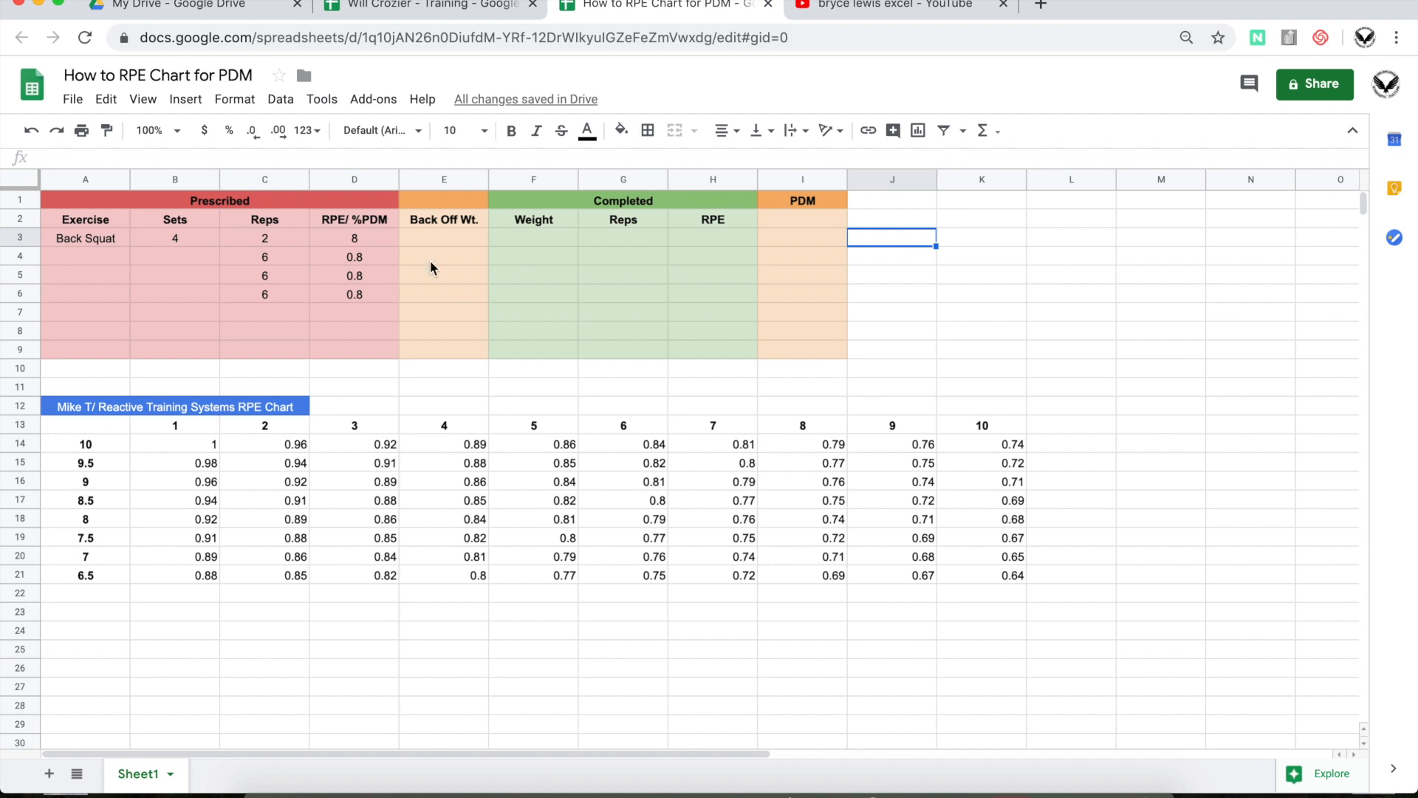
- Review the Back Squat's prescribed sets, reps and RPE/ %PDM, along with the back-off weight cells
click(82, 237)
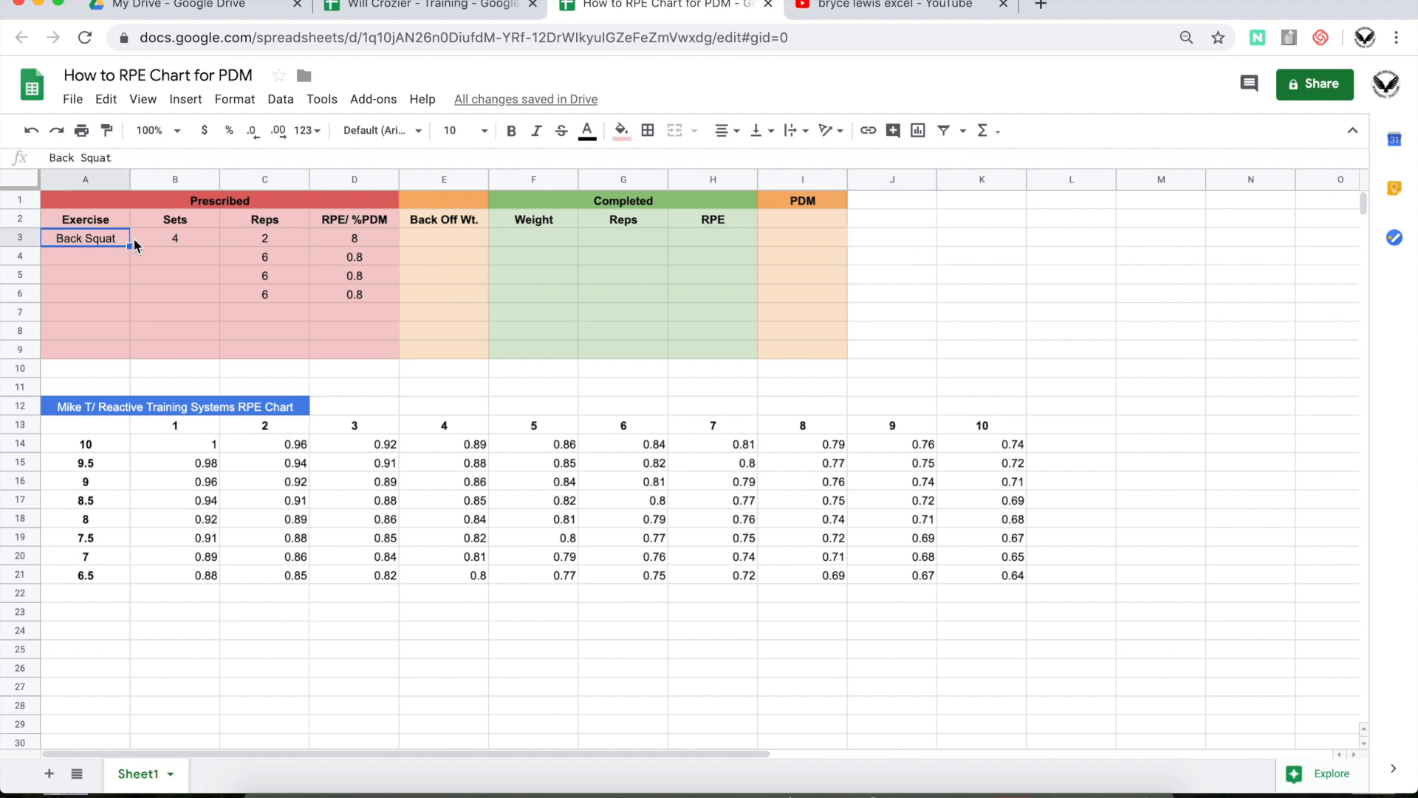
click(173, 238)
click(276, 241)
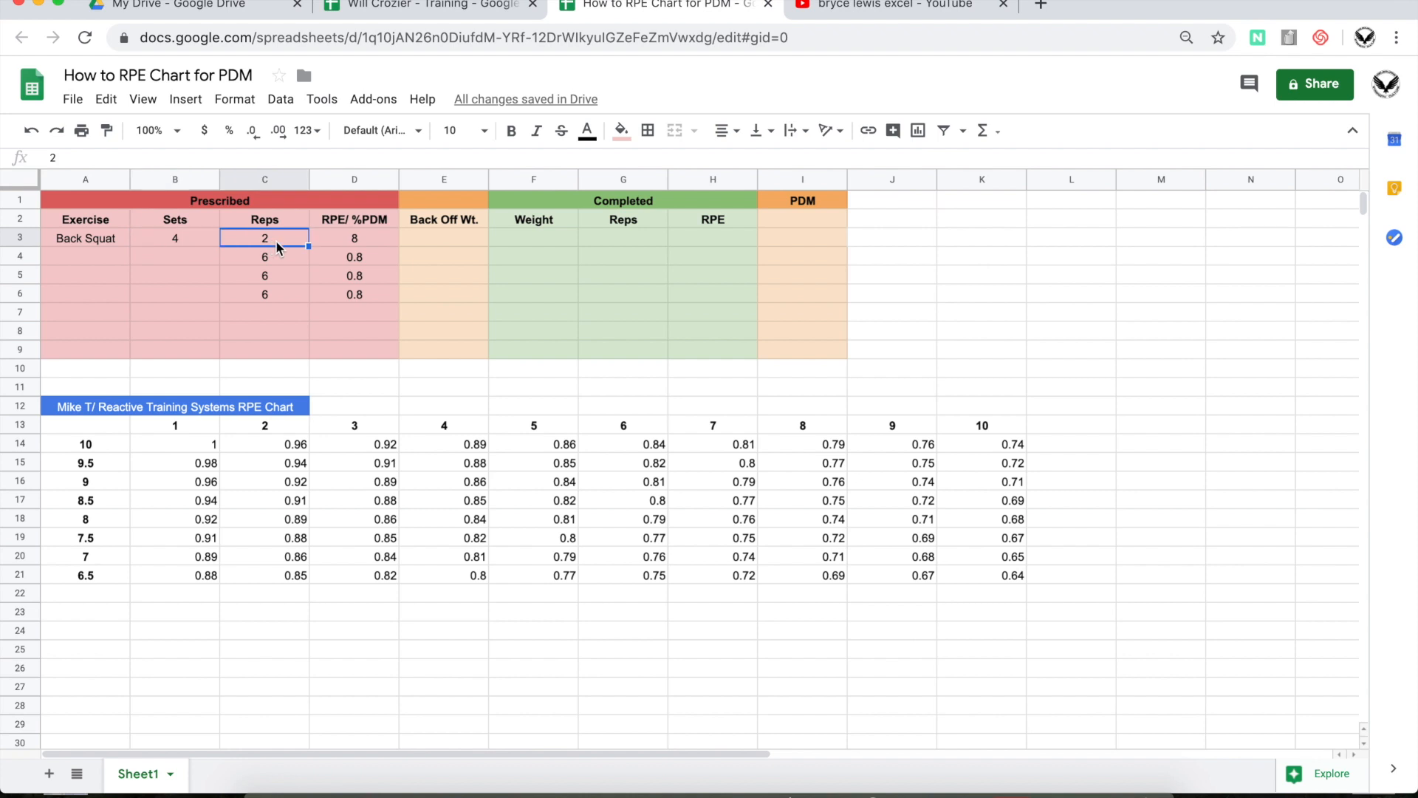
click(337, 237)
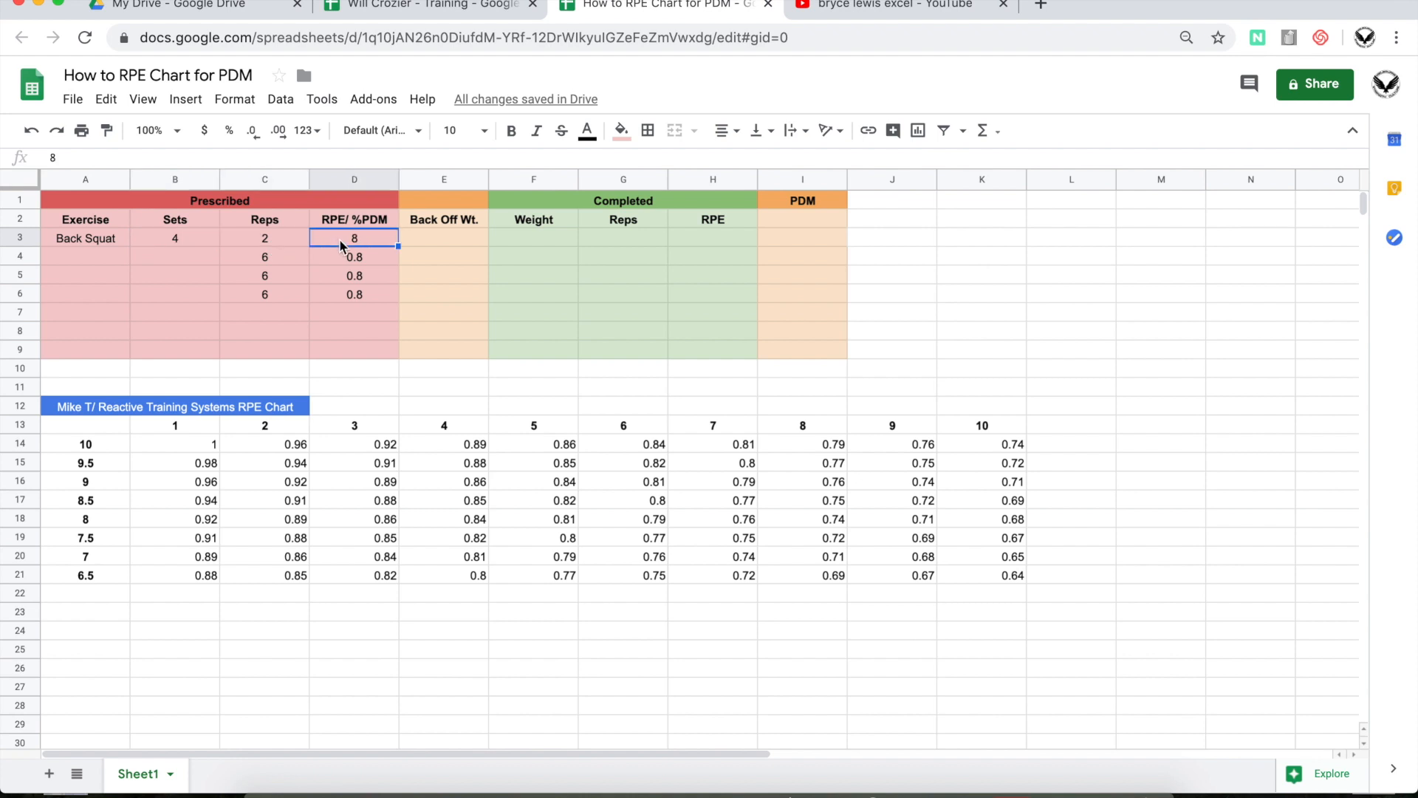
drag(274, 254, 272, 297)
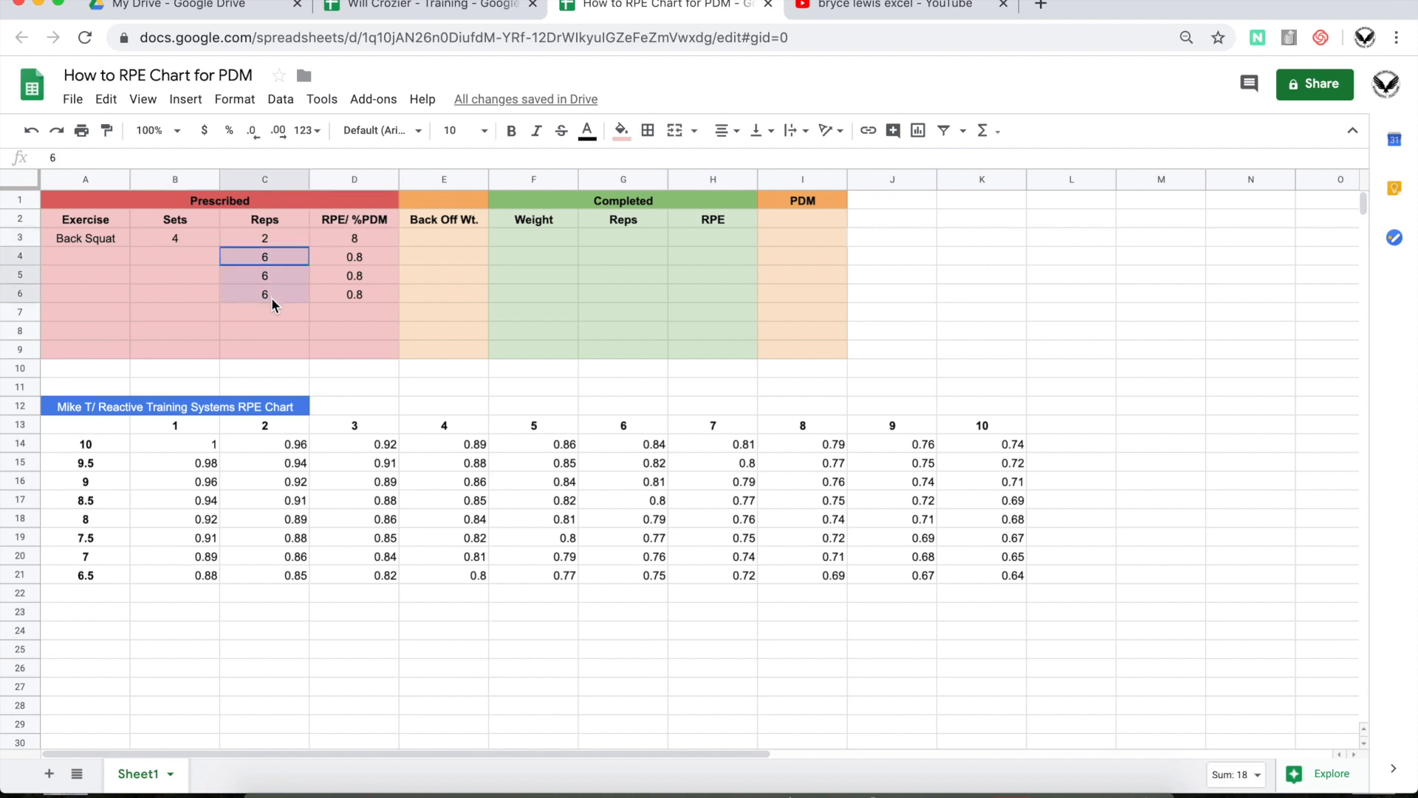
click(372, 256)
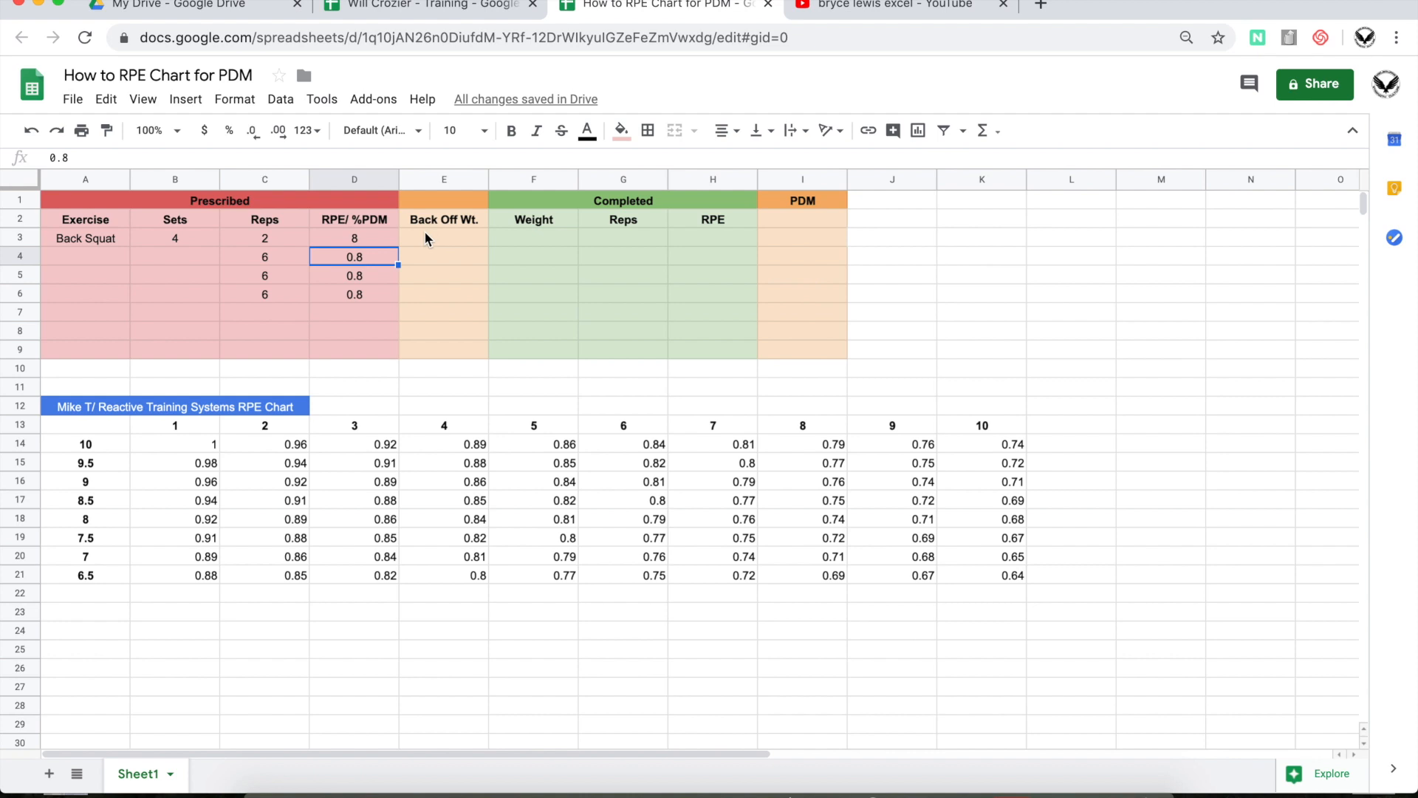
drag(429, 257, 432, 295)
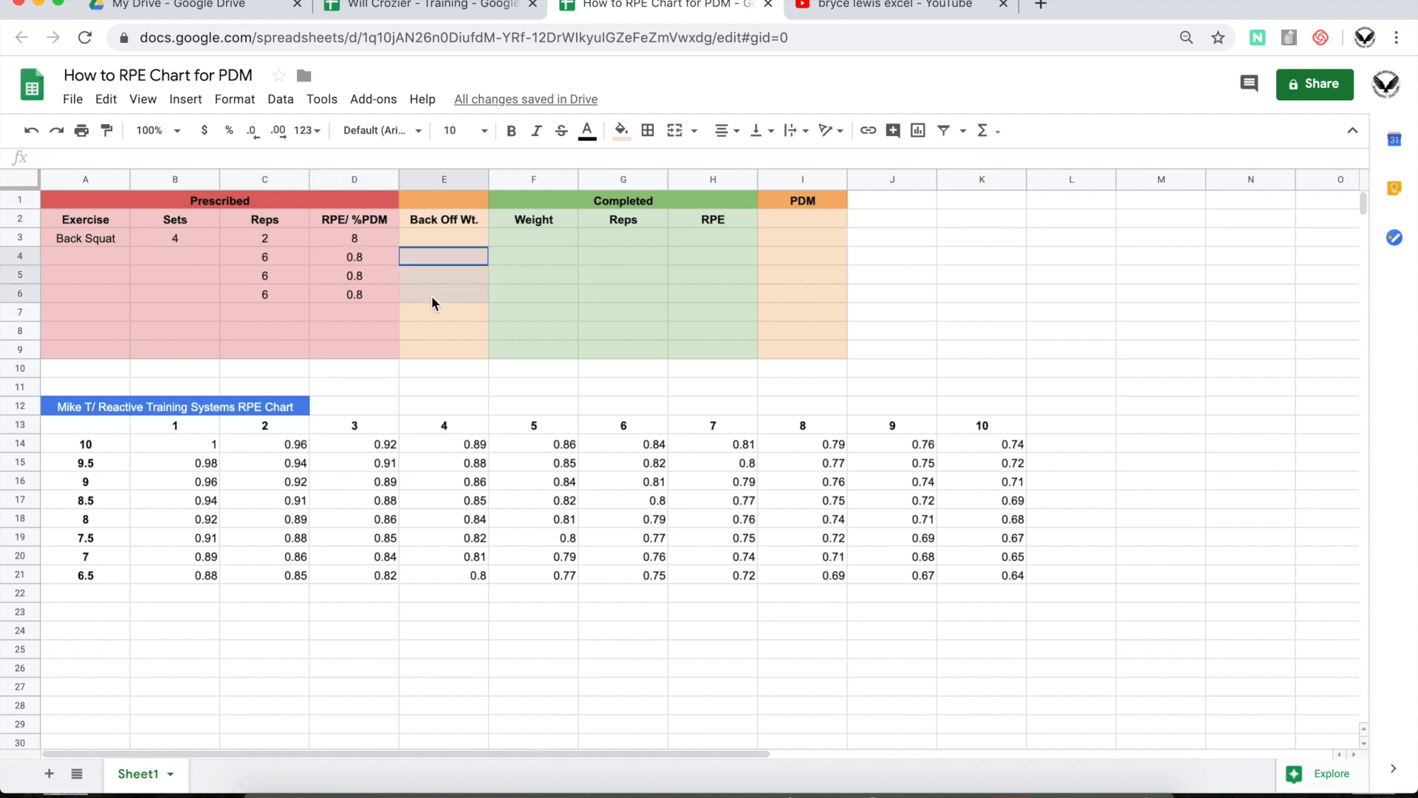
- Enter the Back Squat's completed top set as weight 200, reps 2 and RPE 8
click(561, 224)
click(547, 241)
text(200)
key(Tab)
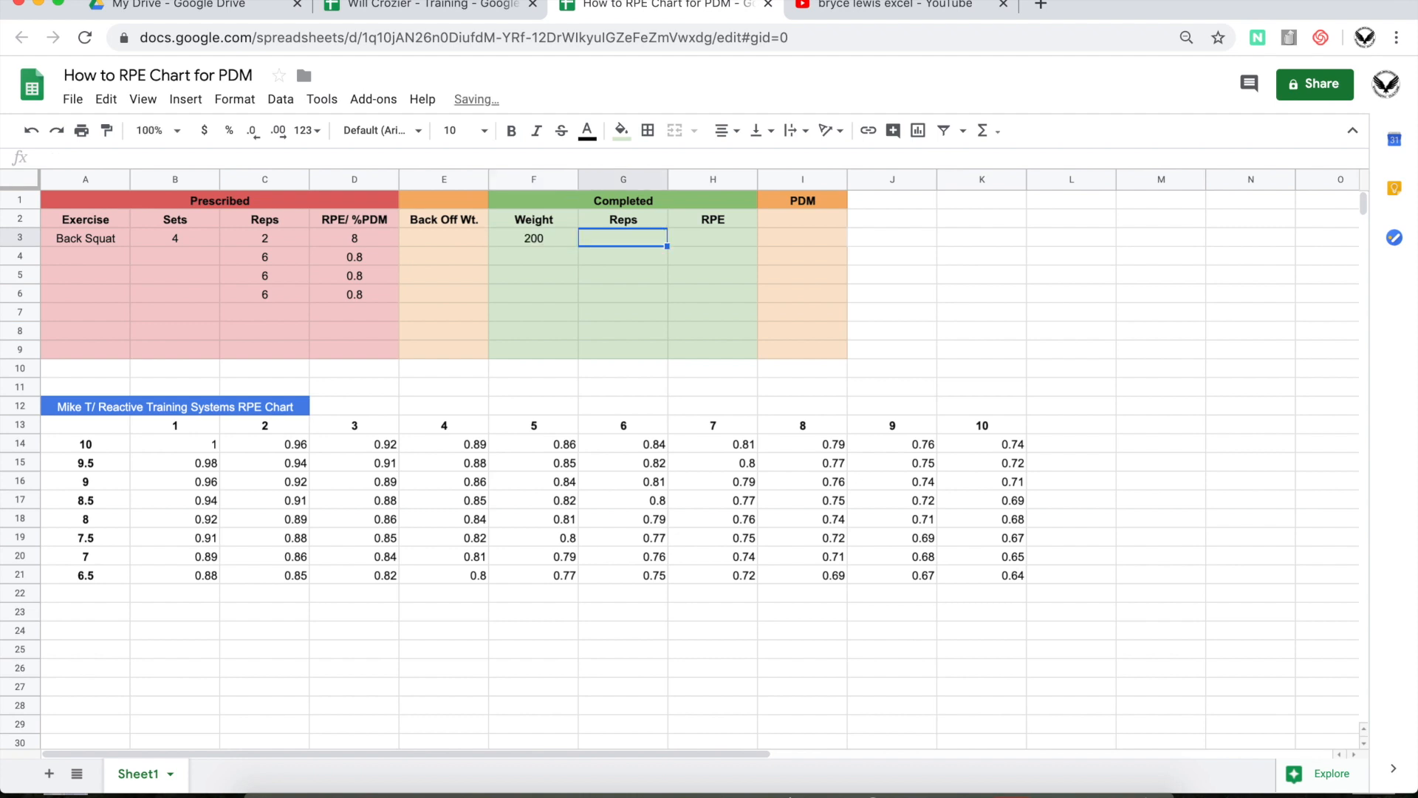
text(2)
key(Tab)
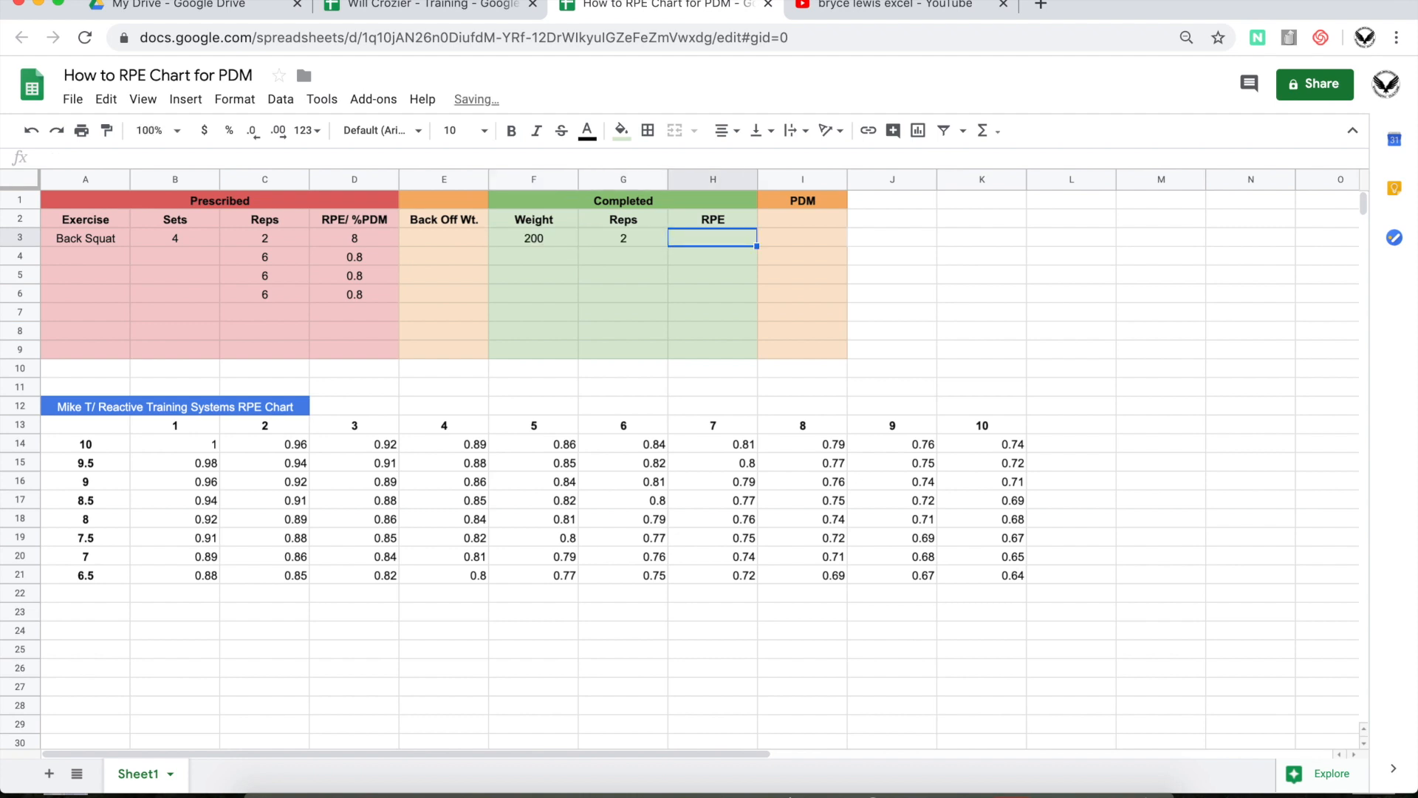
text(8)
key(Return)
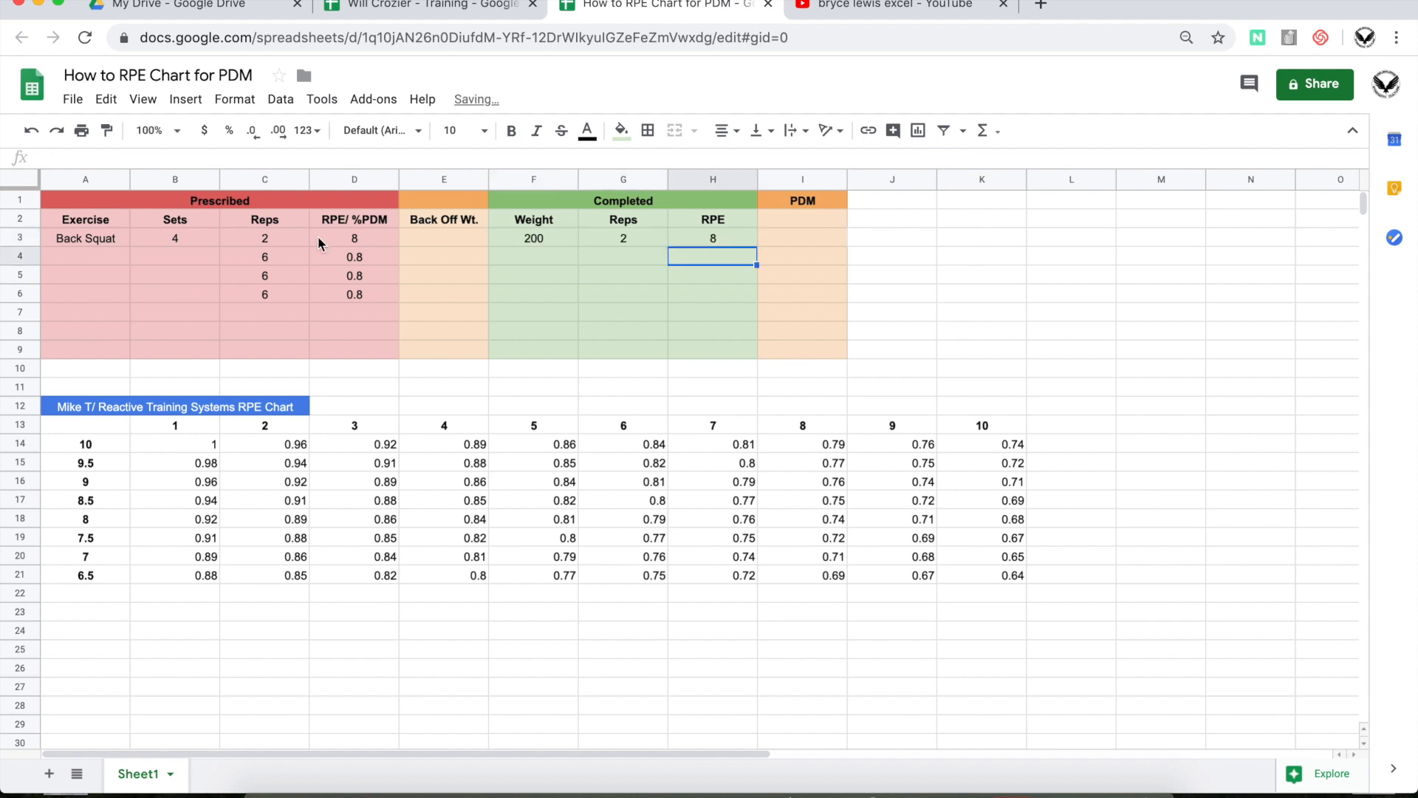
- Start a VLOOKUP formula in cell J3 beside the PDM column and review the function's argument help
click(543, 241)
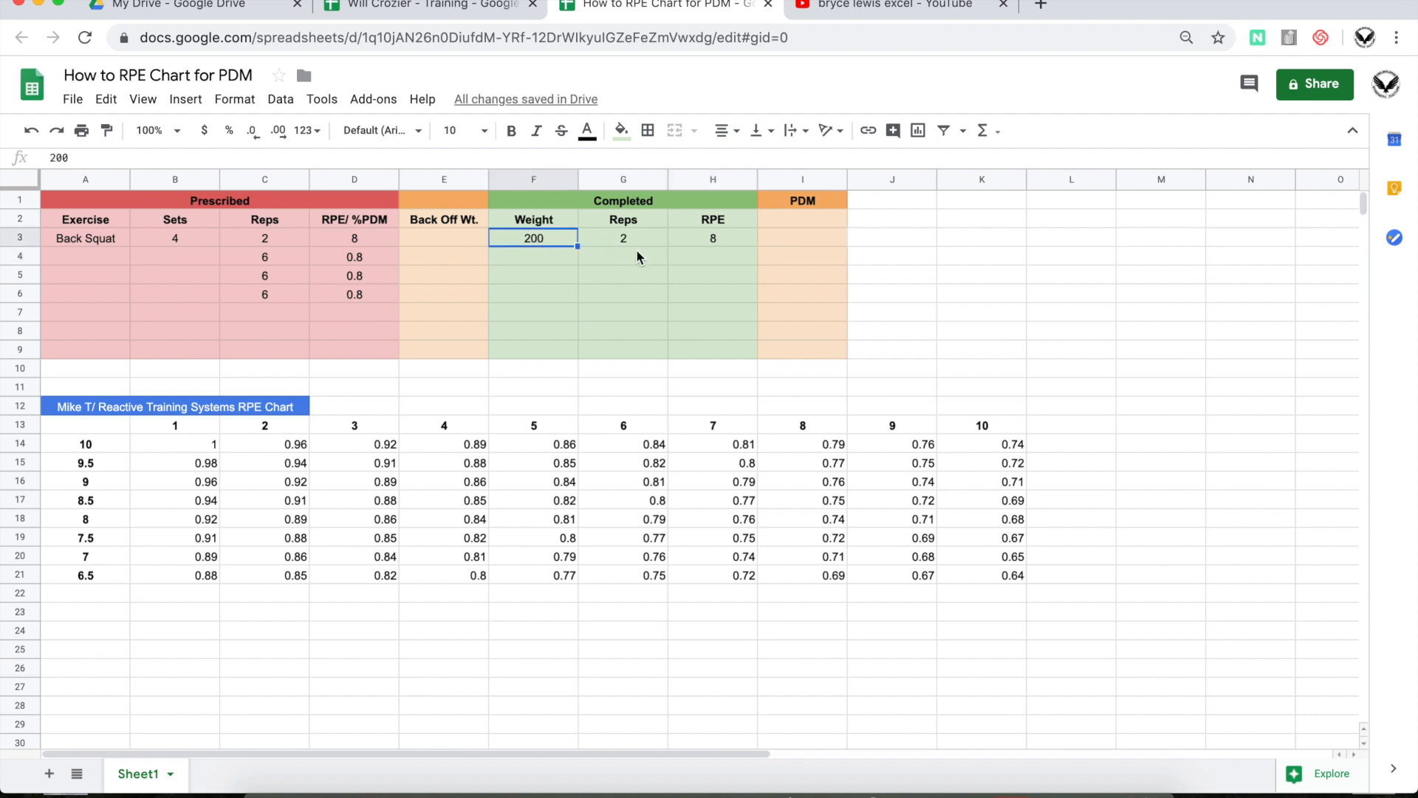
click(689, 238)
click(796, 232)
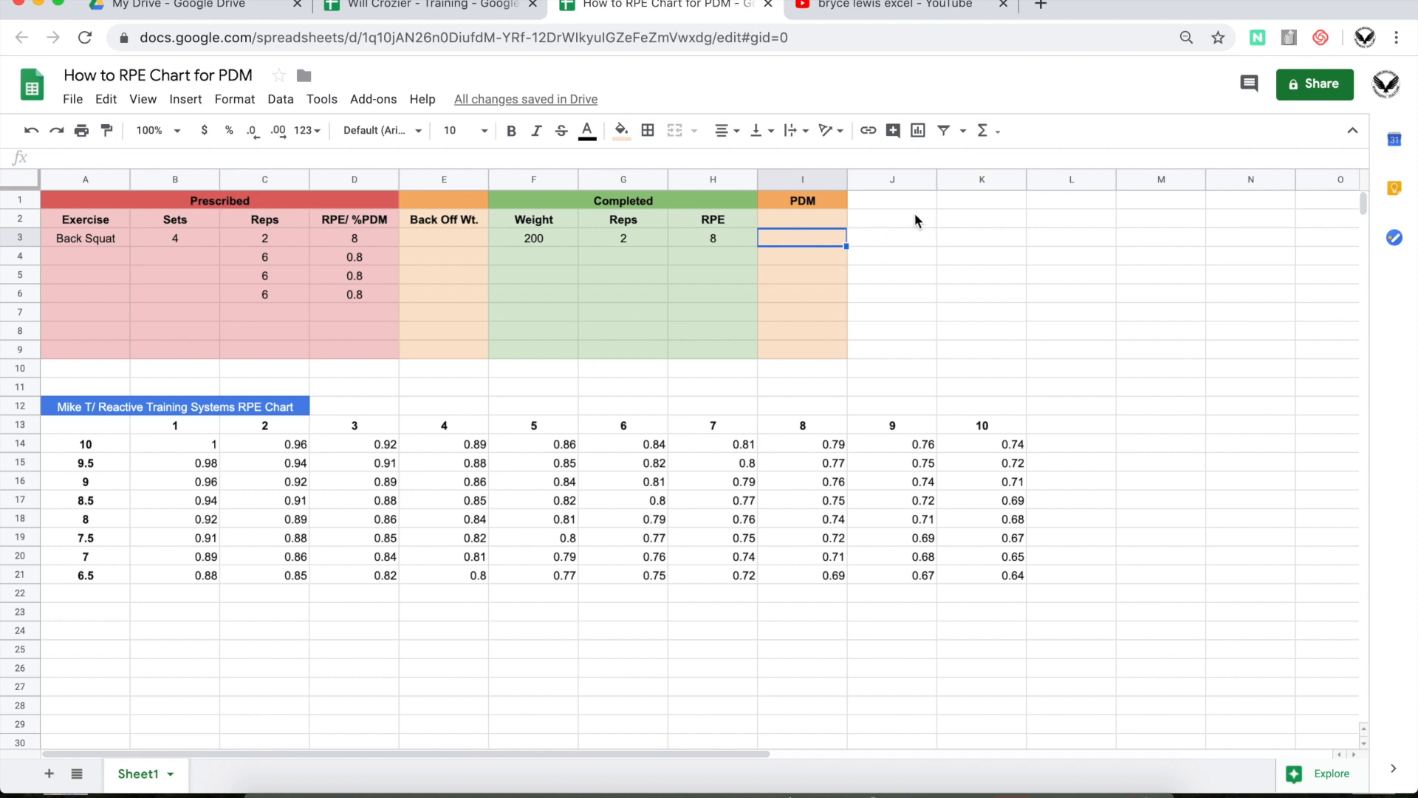
click(882, 244)
text(=)
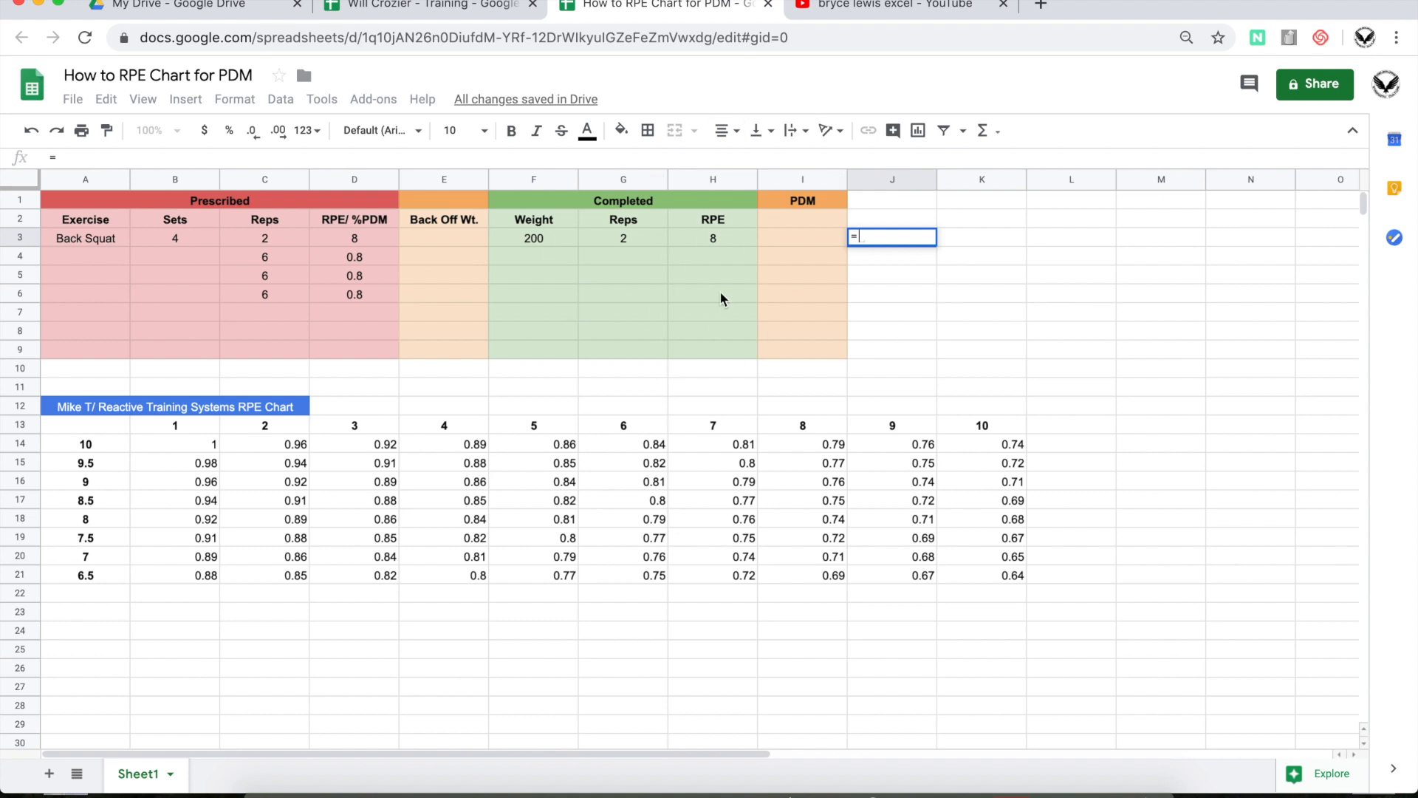
text(vlookup()
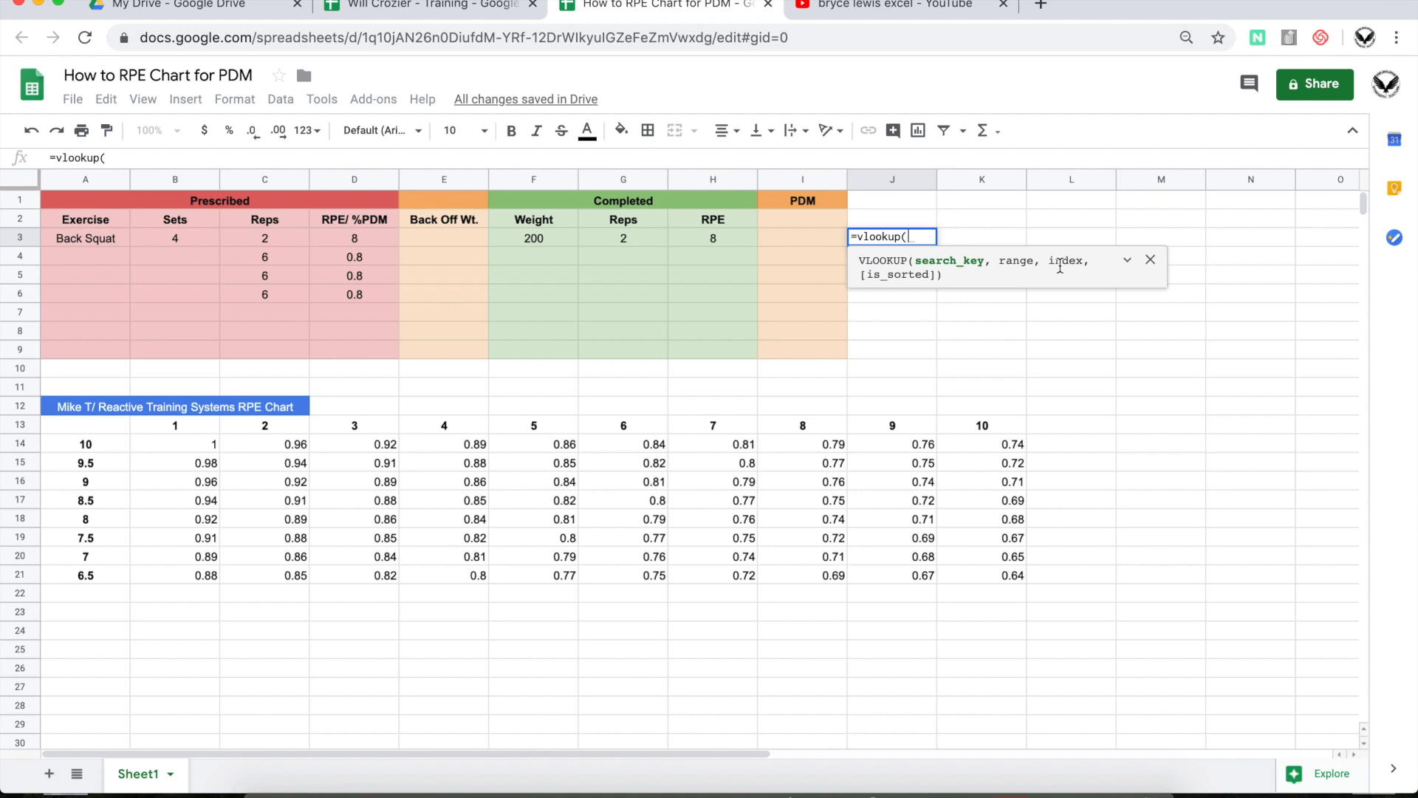
click(1127, 260)
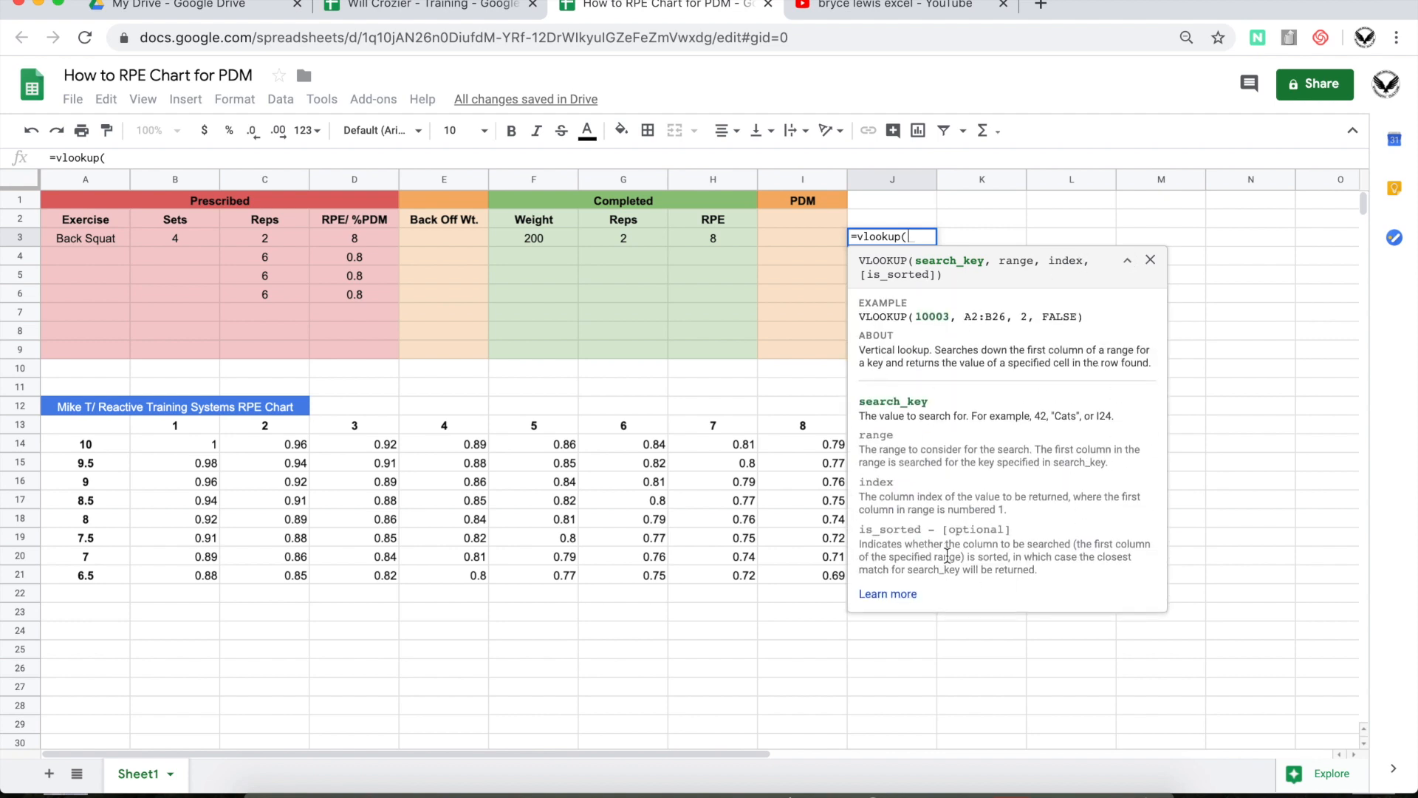
click(1127, 261)
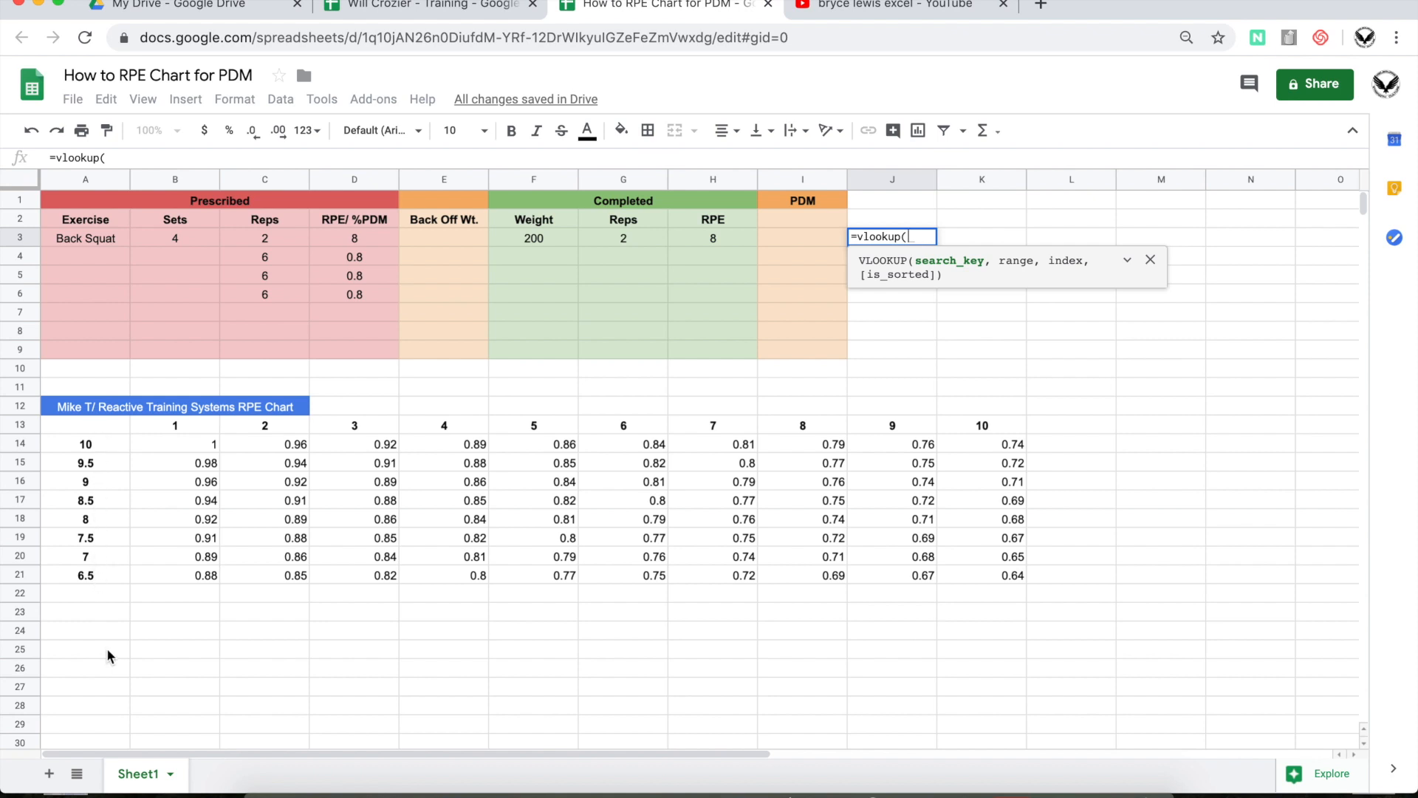
- Give the VLOOKUP the completed RPE H3 as search key, the chart range A13:K21, and C3+1 as the column index
click(728, 240)
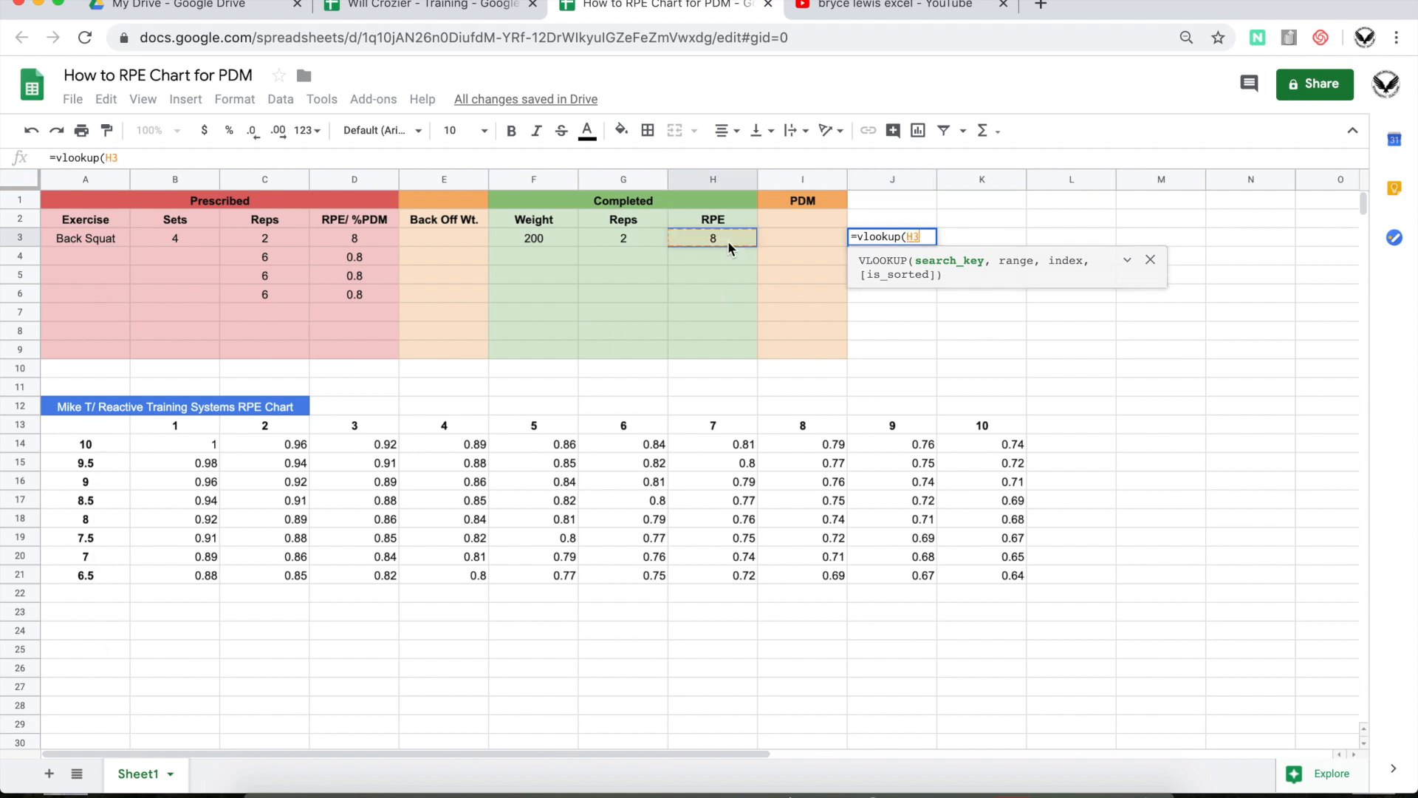
text(,)
drag(64, 430, 1010, 585)
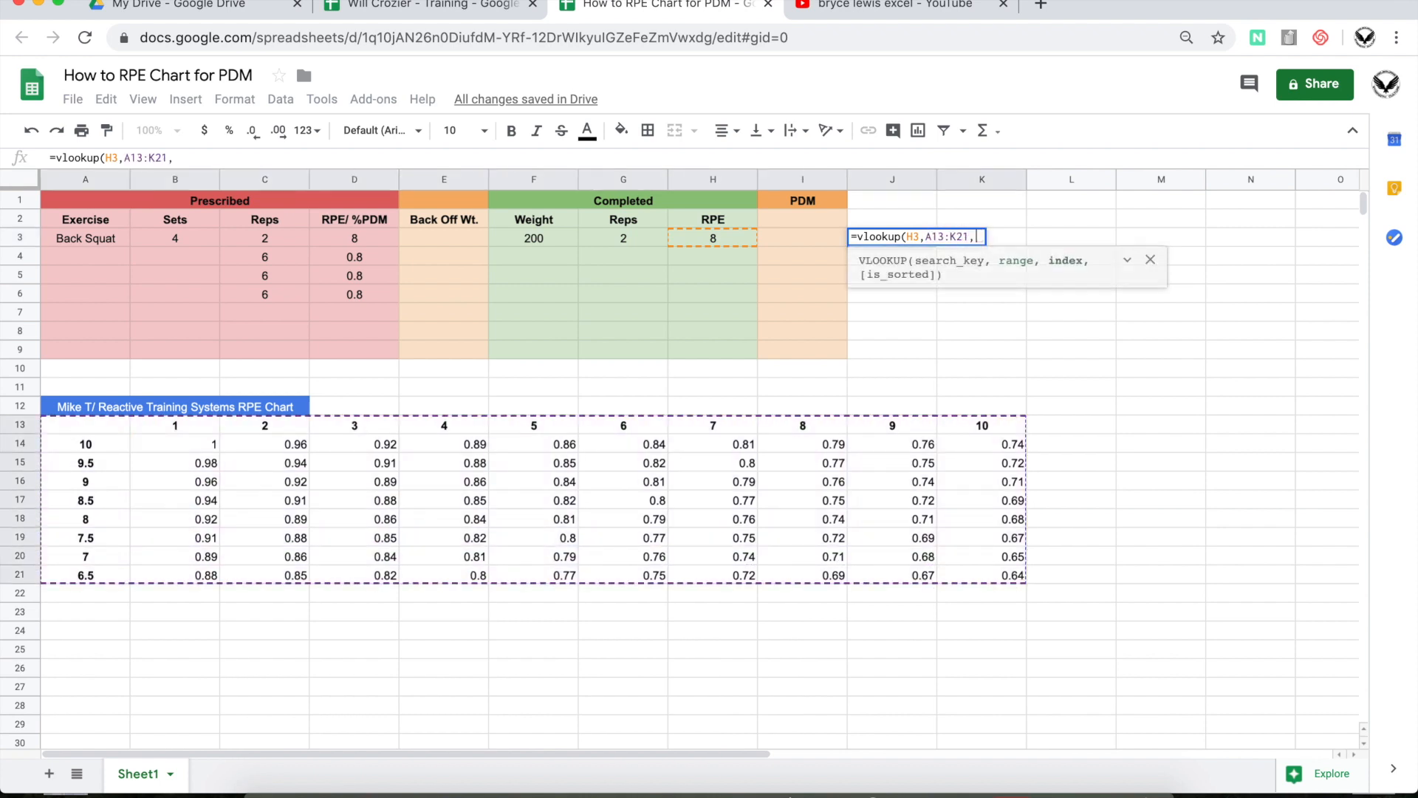
text(,)
click(284, 237)
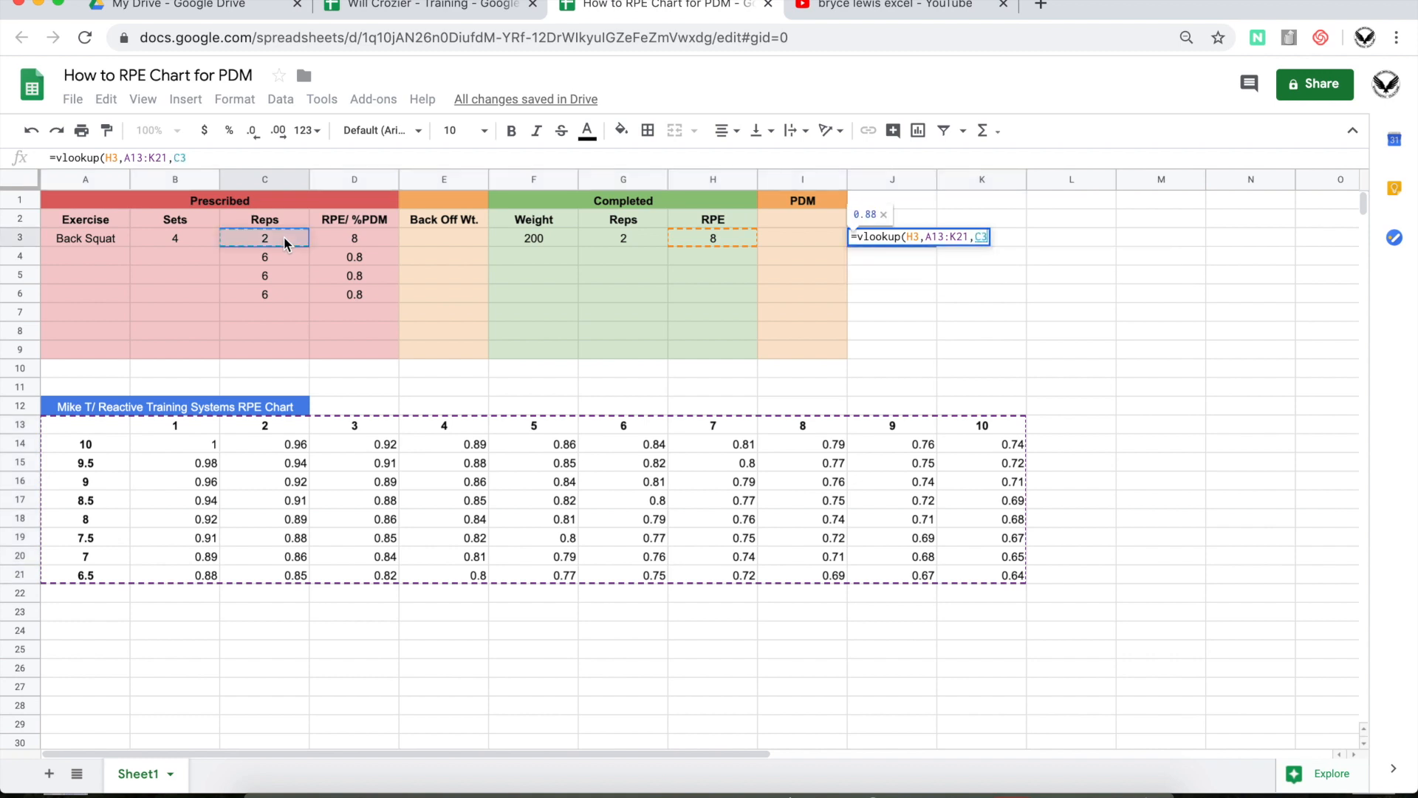
text(+1)
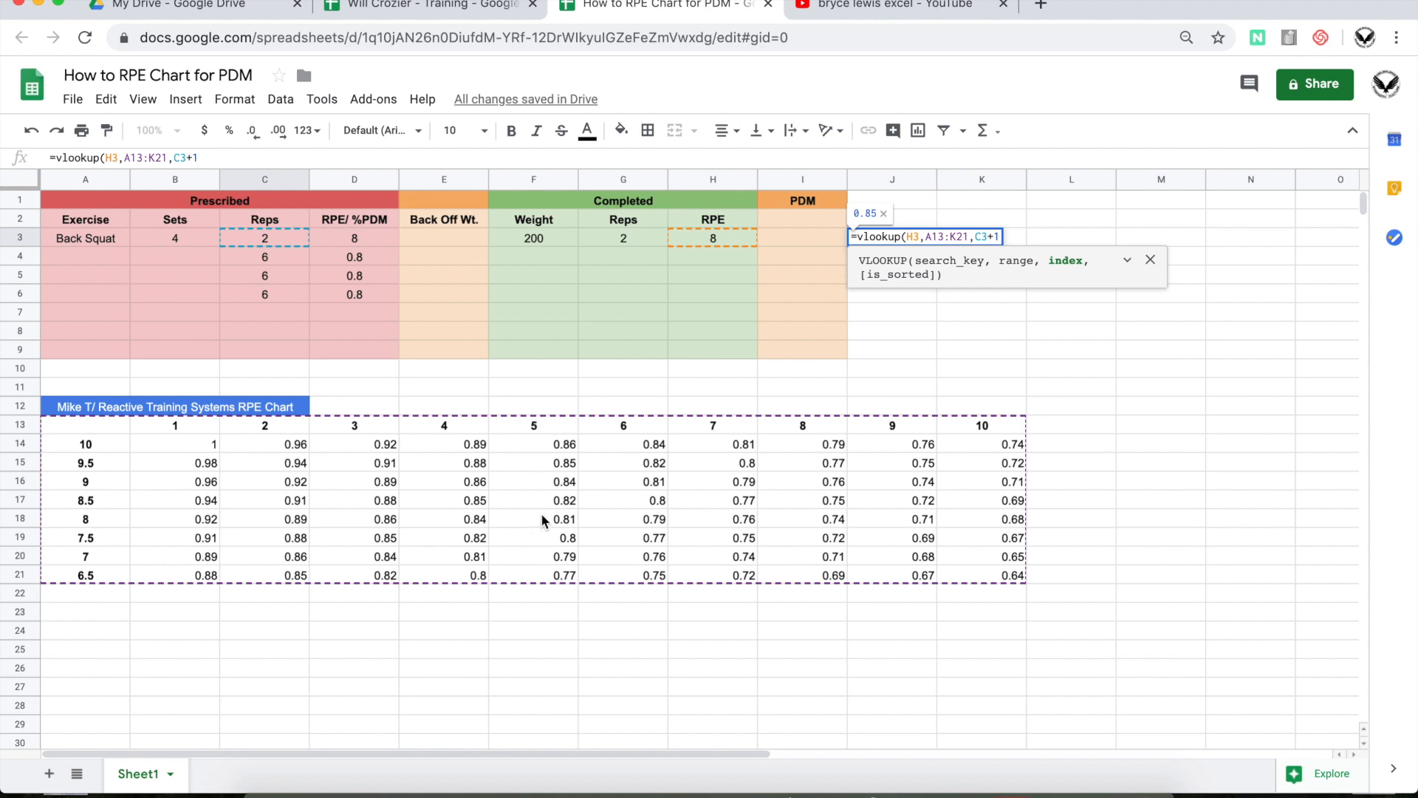
- Complete the VLOOKUP in J3 with false for is_sorted and check its result against the RPE chart's percentages
text(,fl)
key(BackSpace)
text(alse)
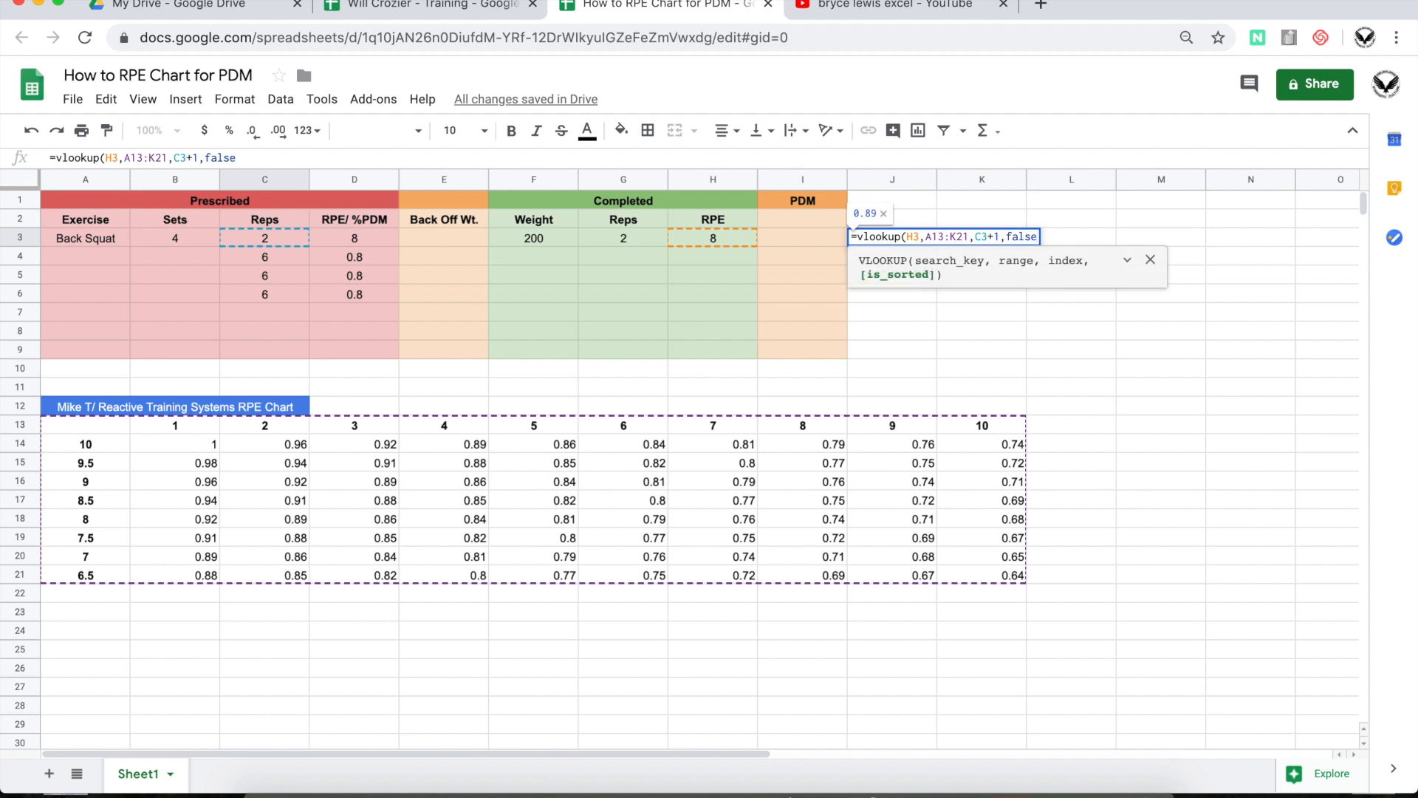
text())
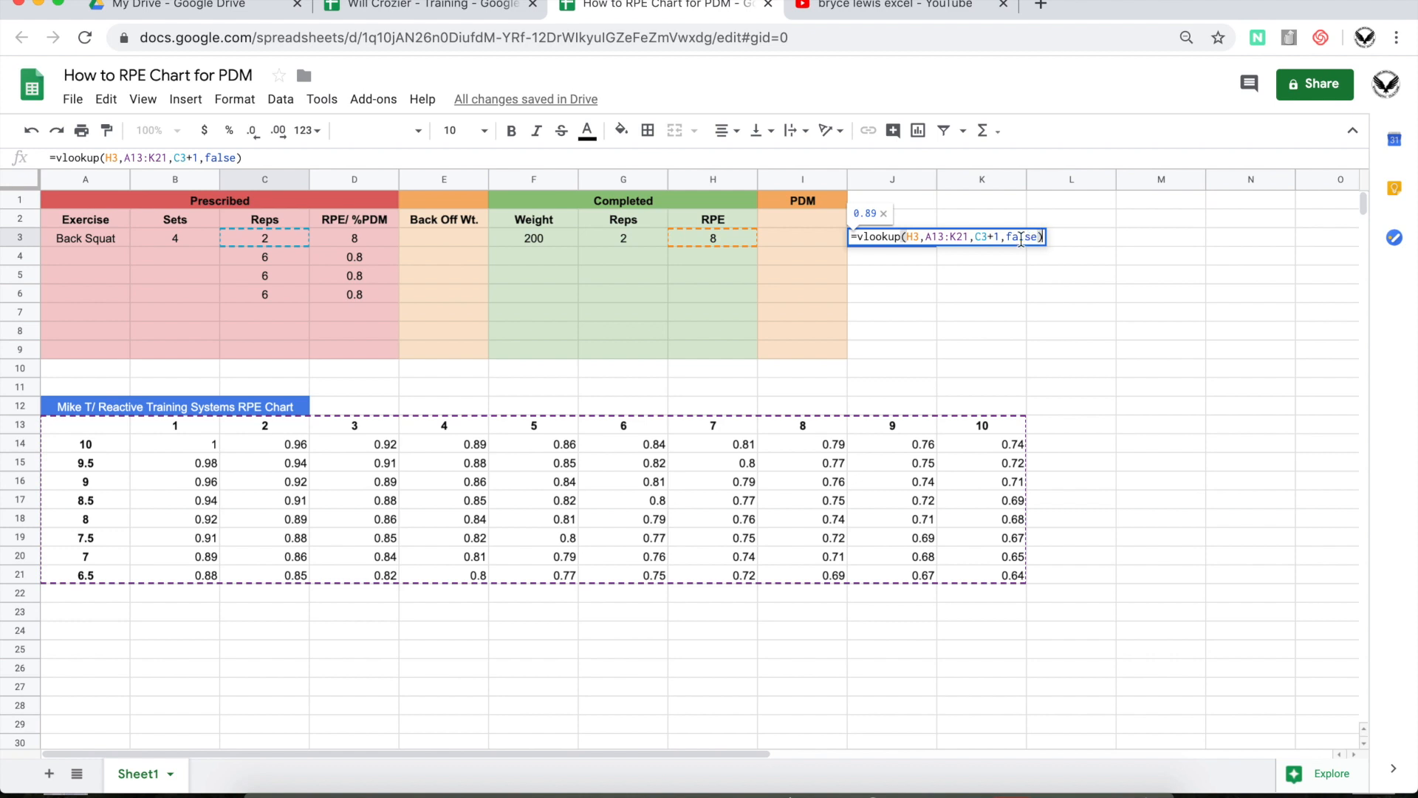
key(Return)
click(902, 240)
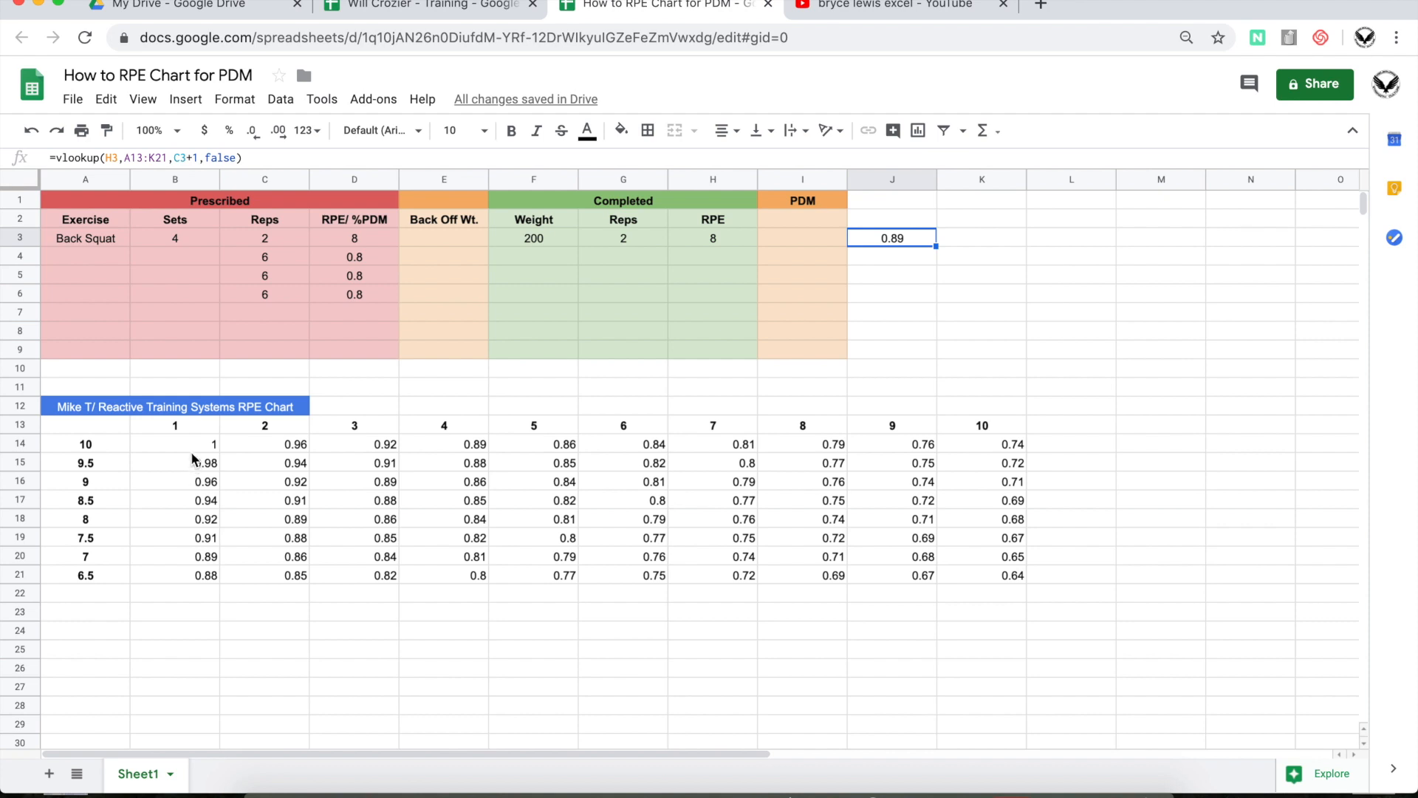
drag(190, 452, 975, 593)
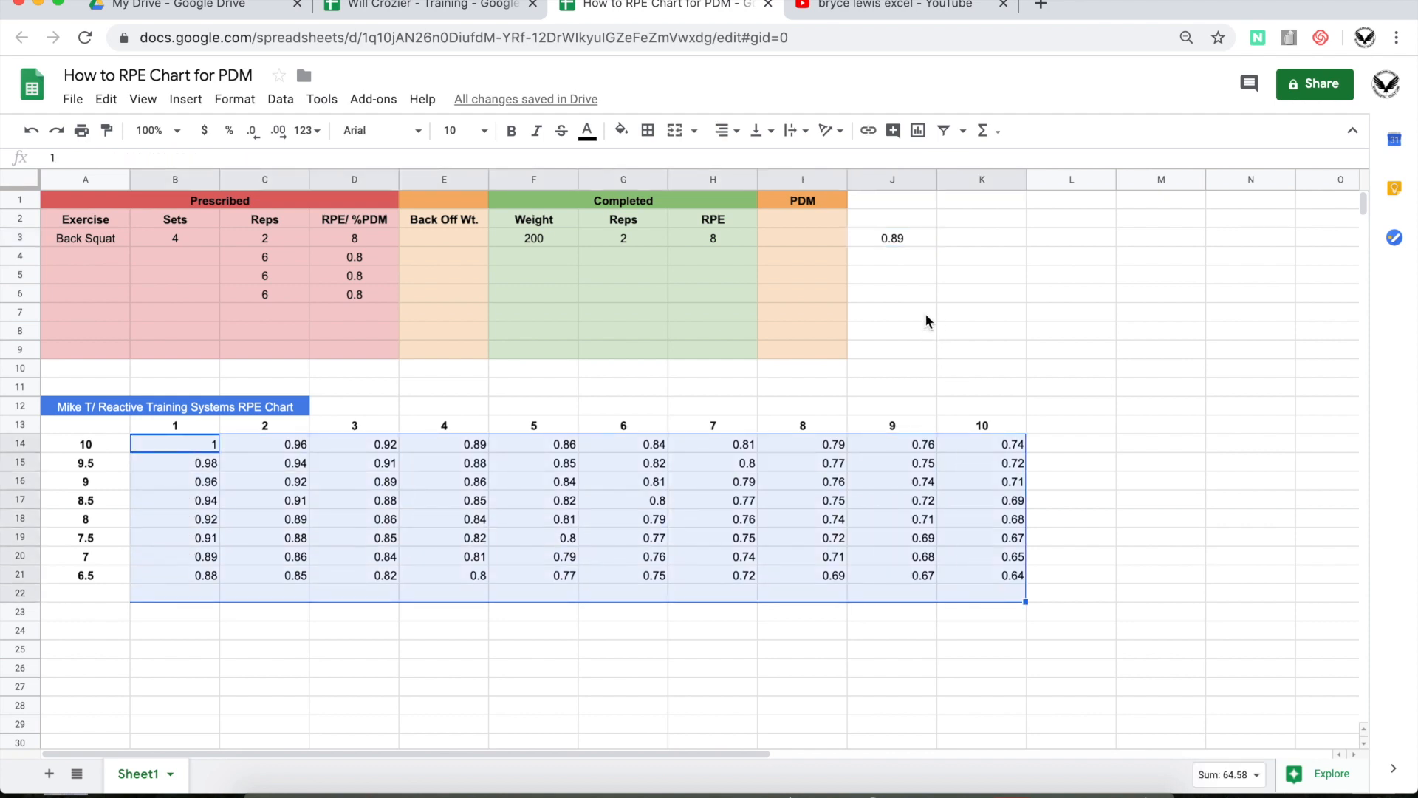
click(909, 238)
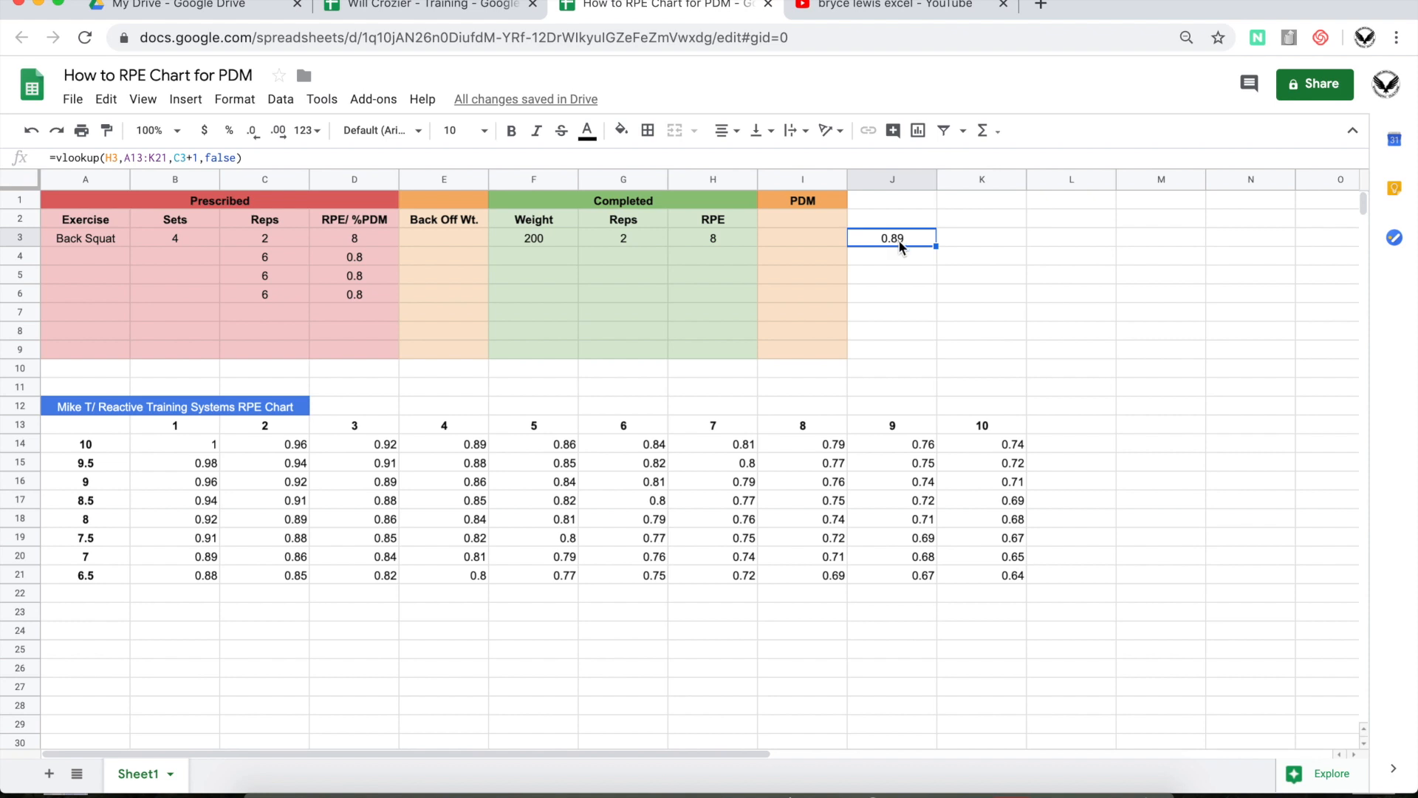
- Calculate the Back Squat's PDM in I3 by dividing the completed weight by the looked-up percentage with =F3/J3
click(802, 242)
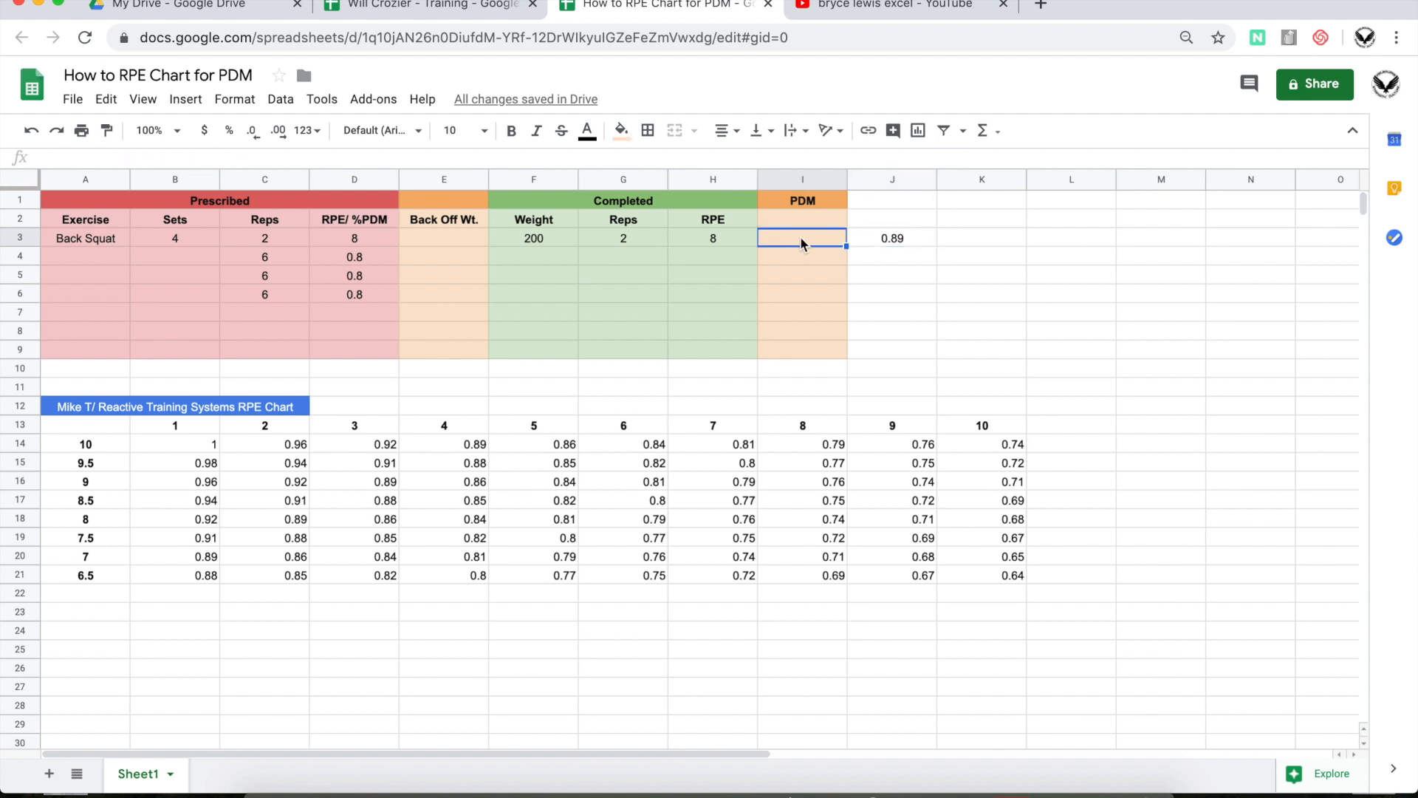
text(=)
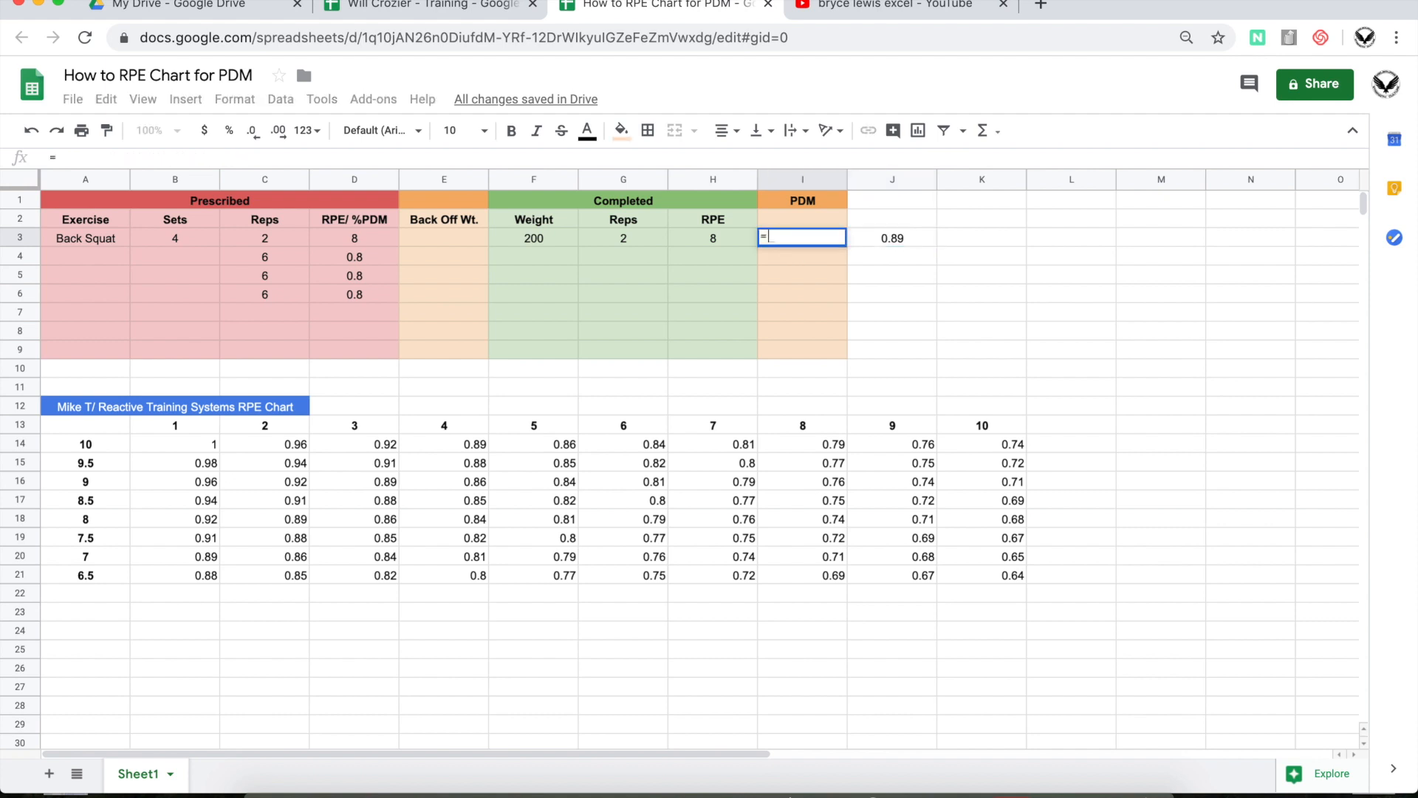
click(555, 239)
text(/)
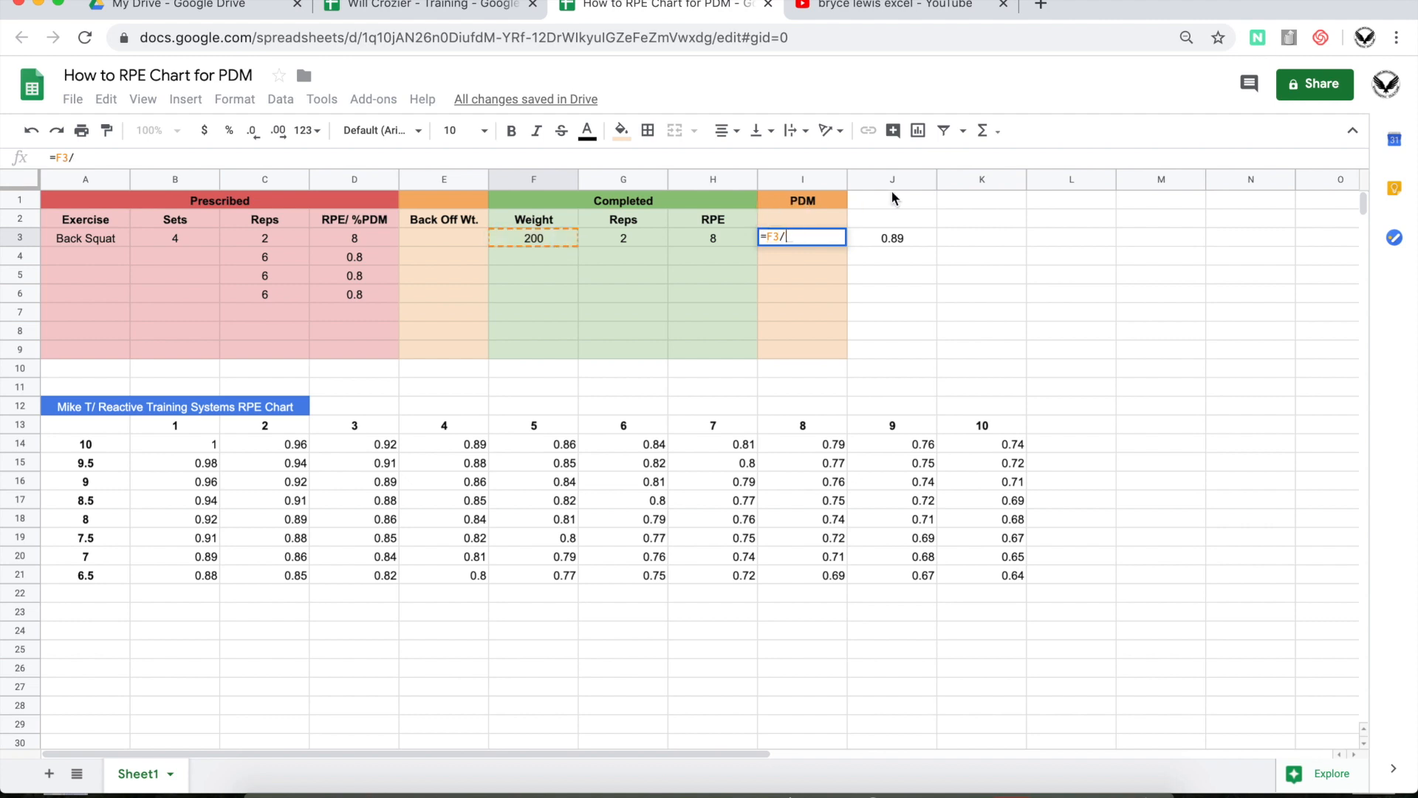
click(904, 240)
key(Return)
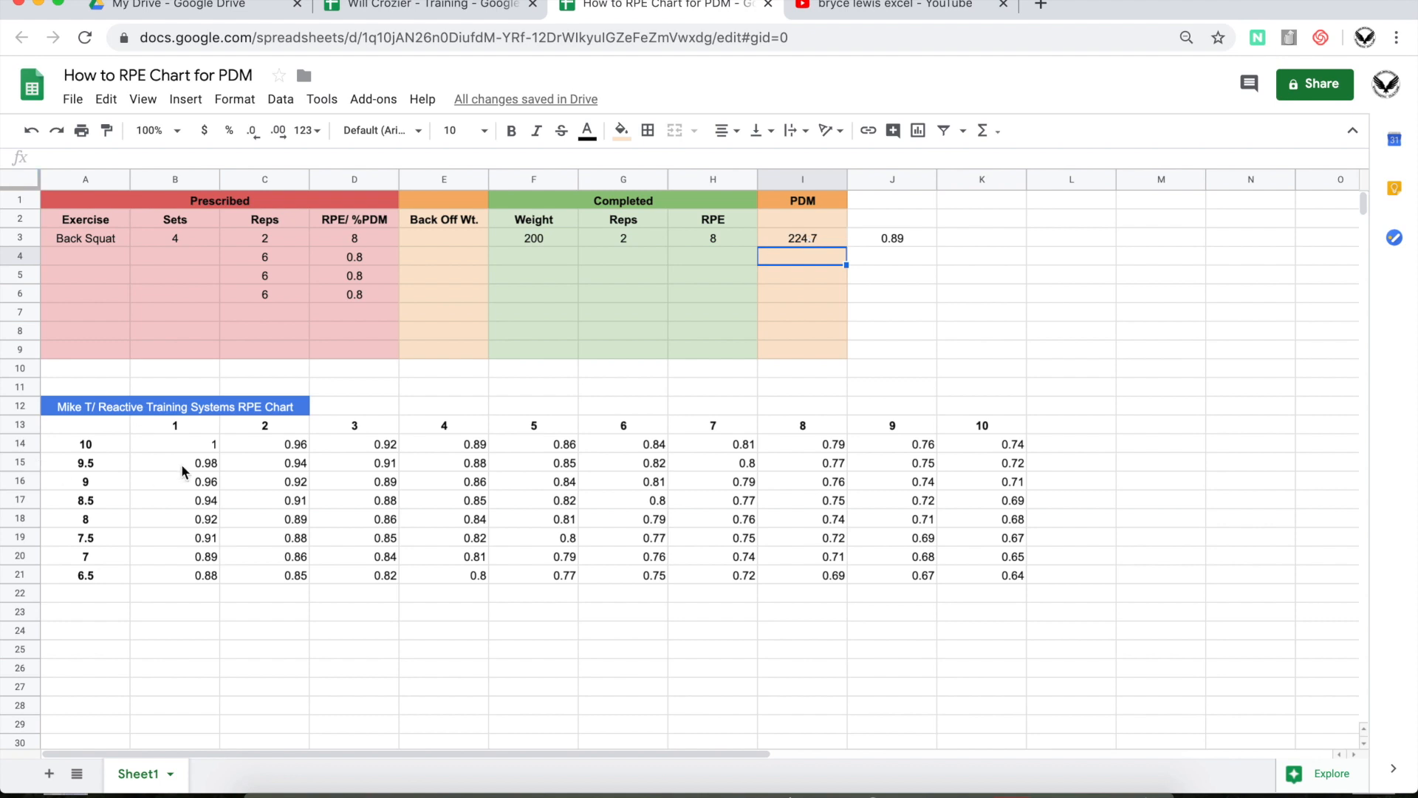
drag(81, 425, 964, 569)
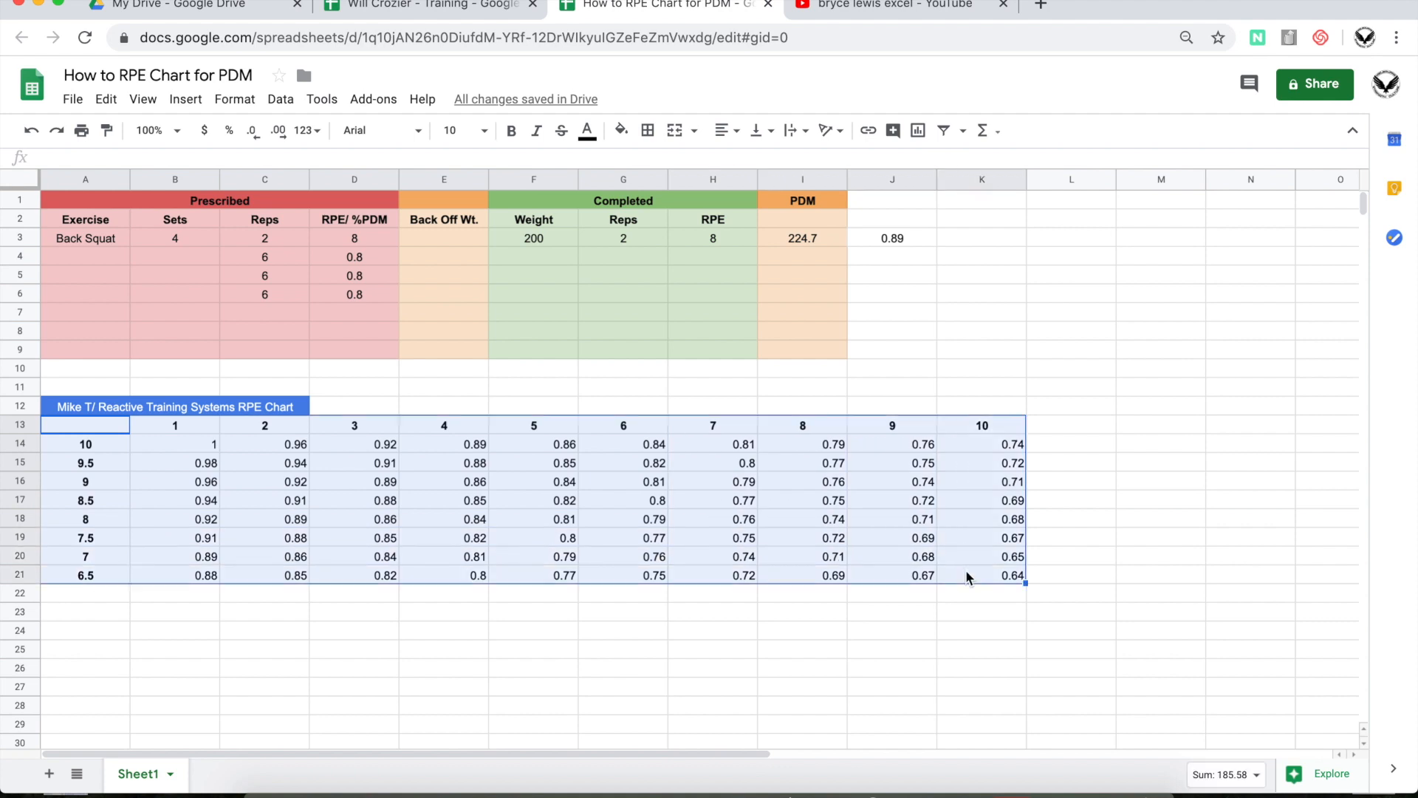
click(812, 243)
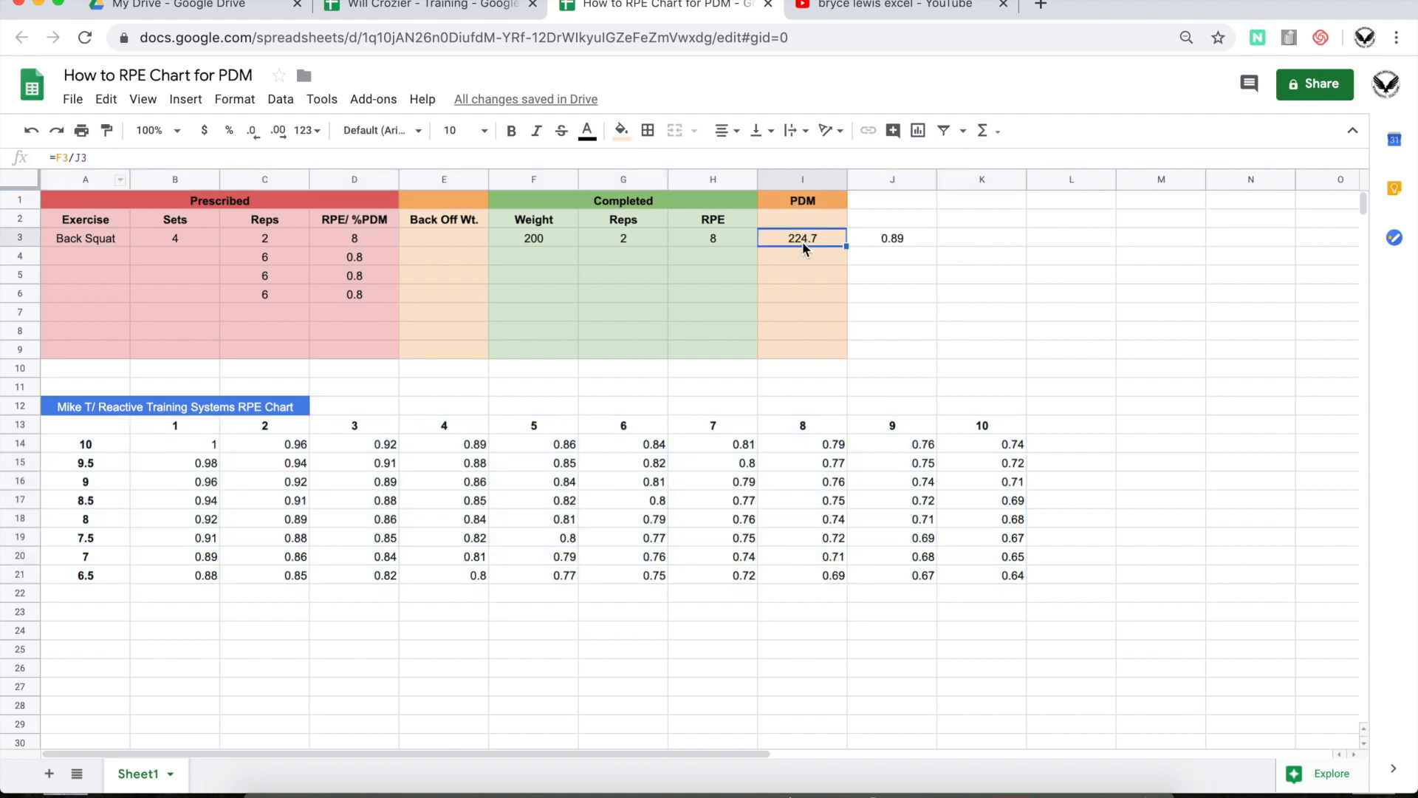
click(55, 157)
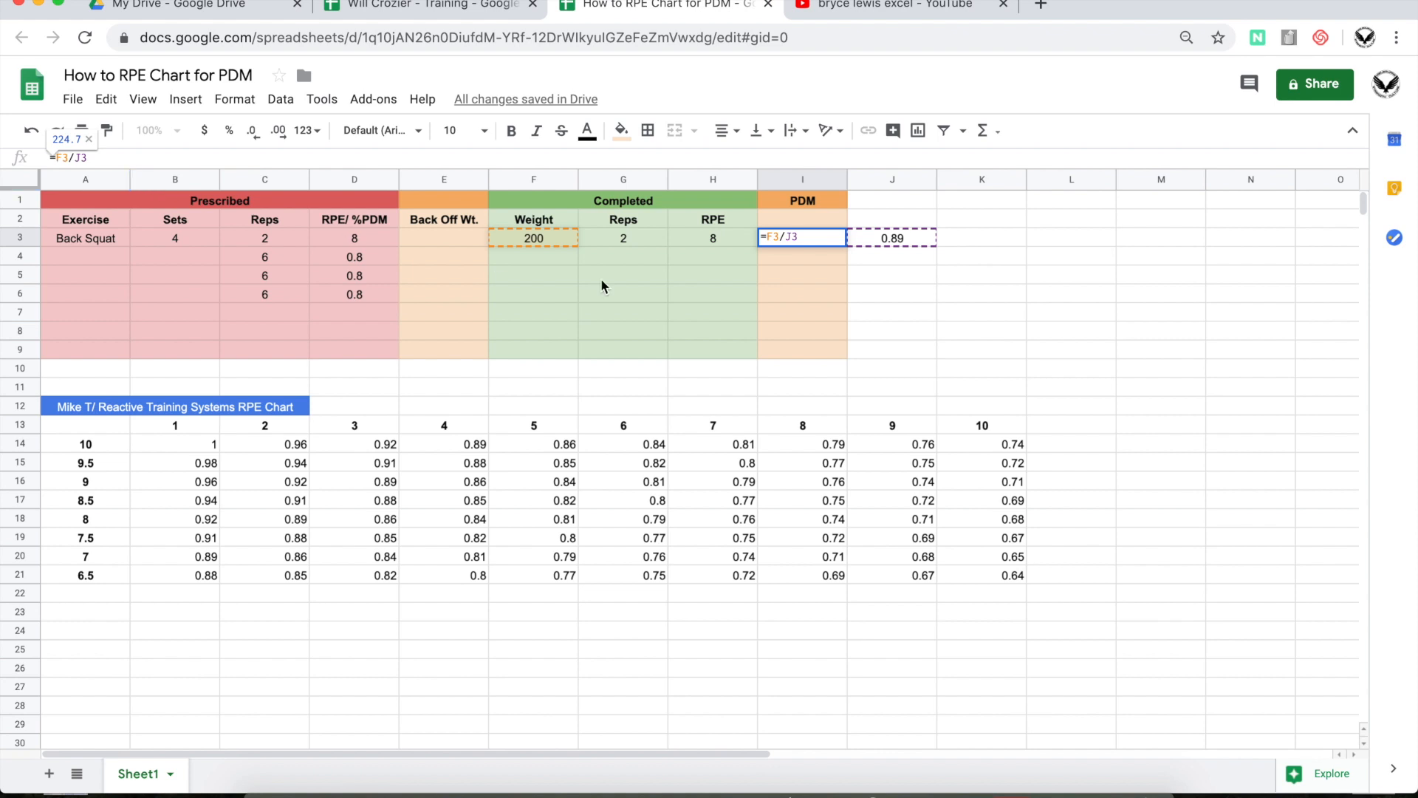
click(698, 279)
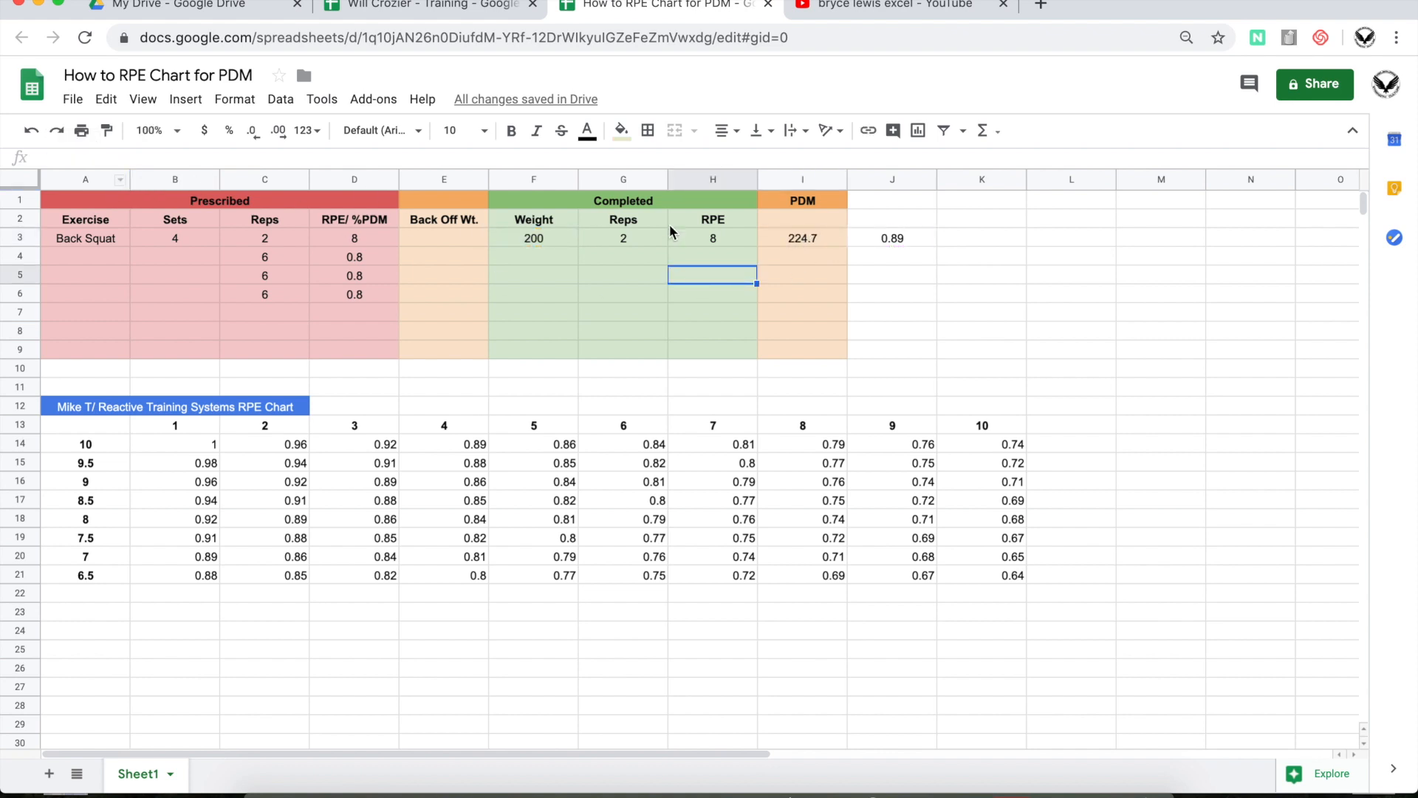
- Wrap the PDM formula in I3 in MROUND to round to the nearest 2.5, as =mround((F3/J3),2.5)
click(810, 245)
key(Return)
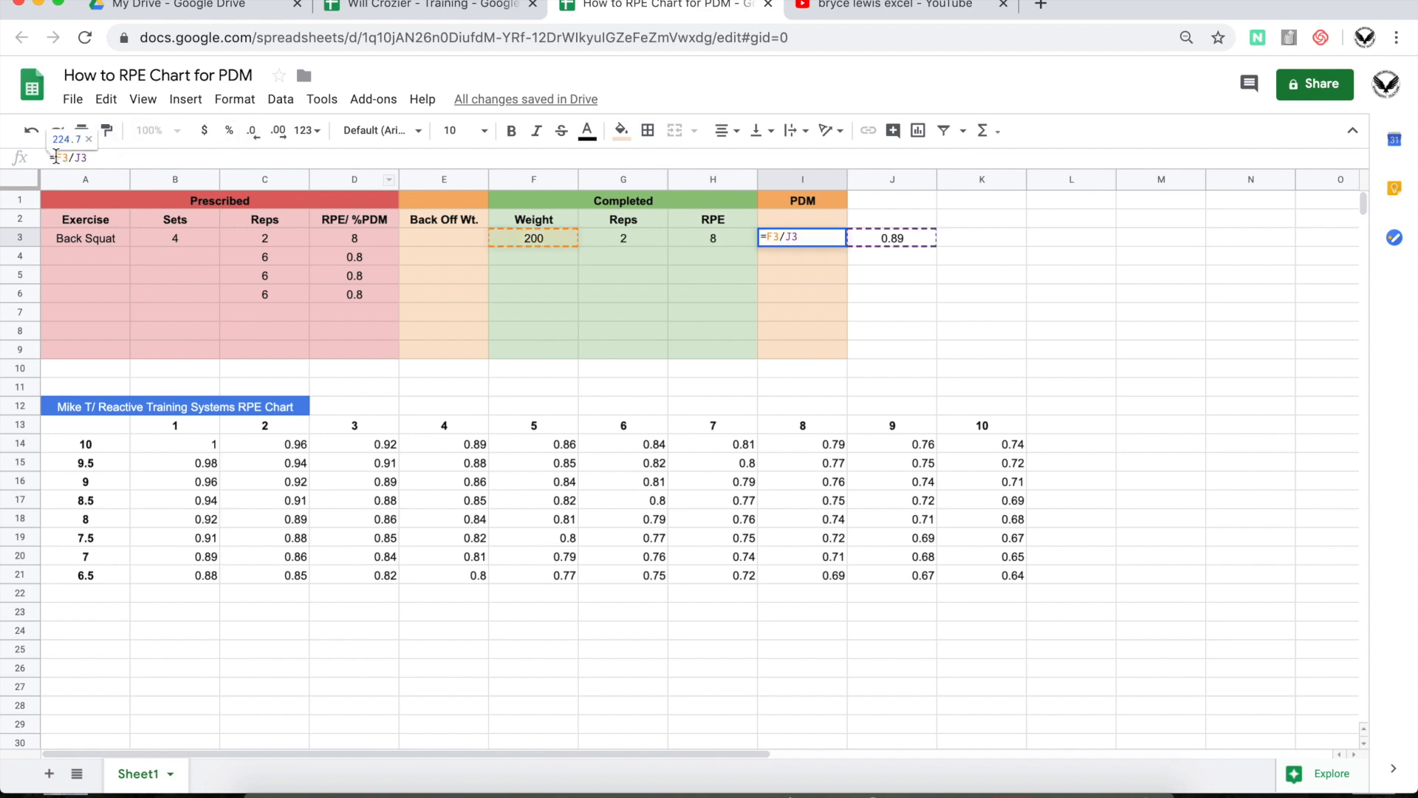
text(mround()
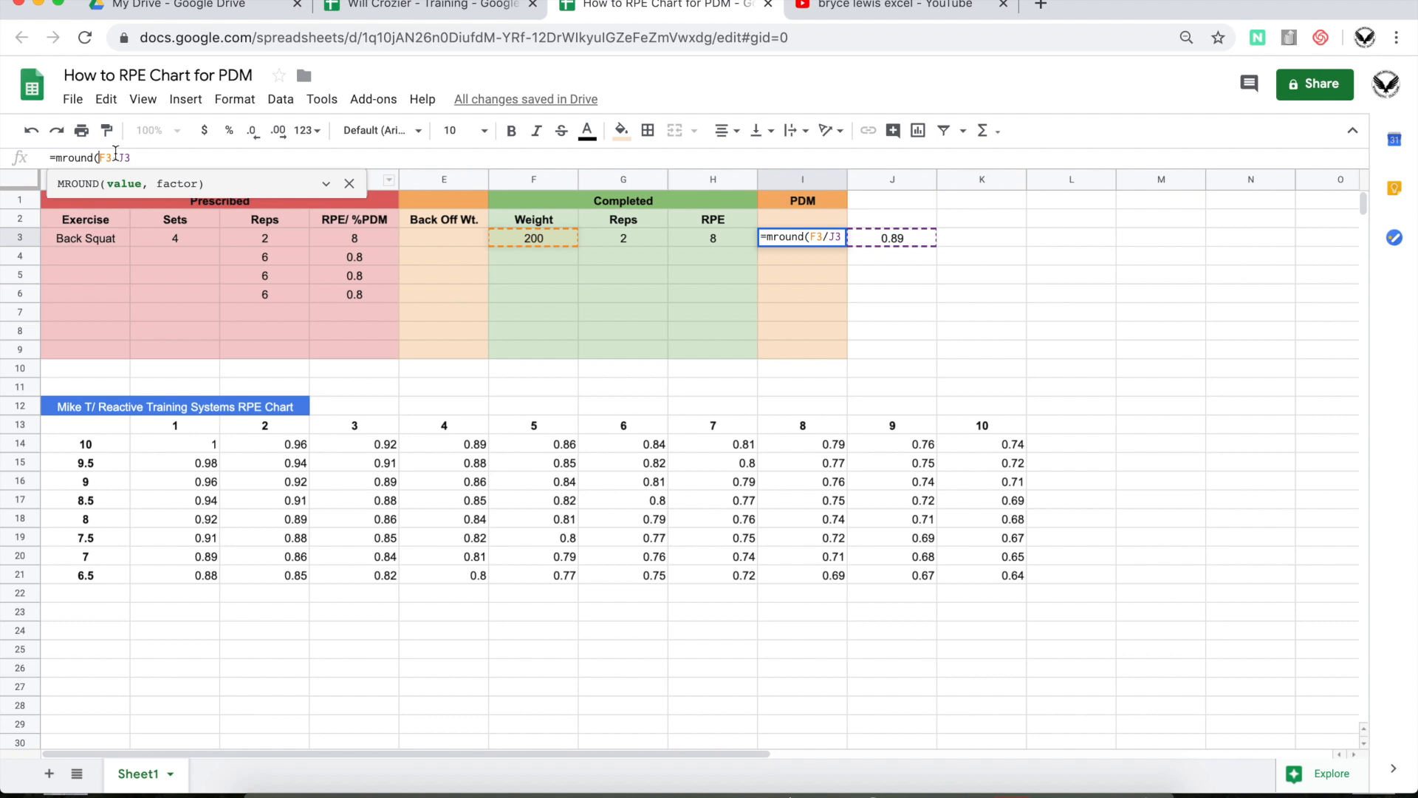
text(()
click(152, 158)
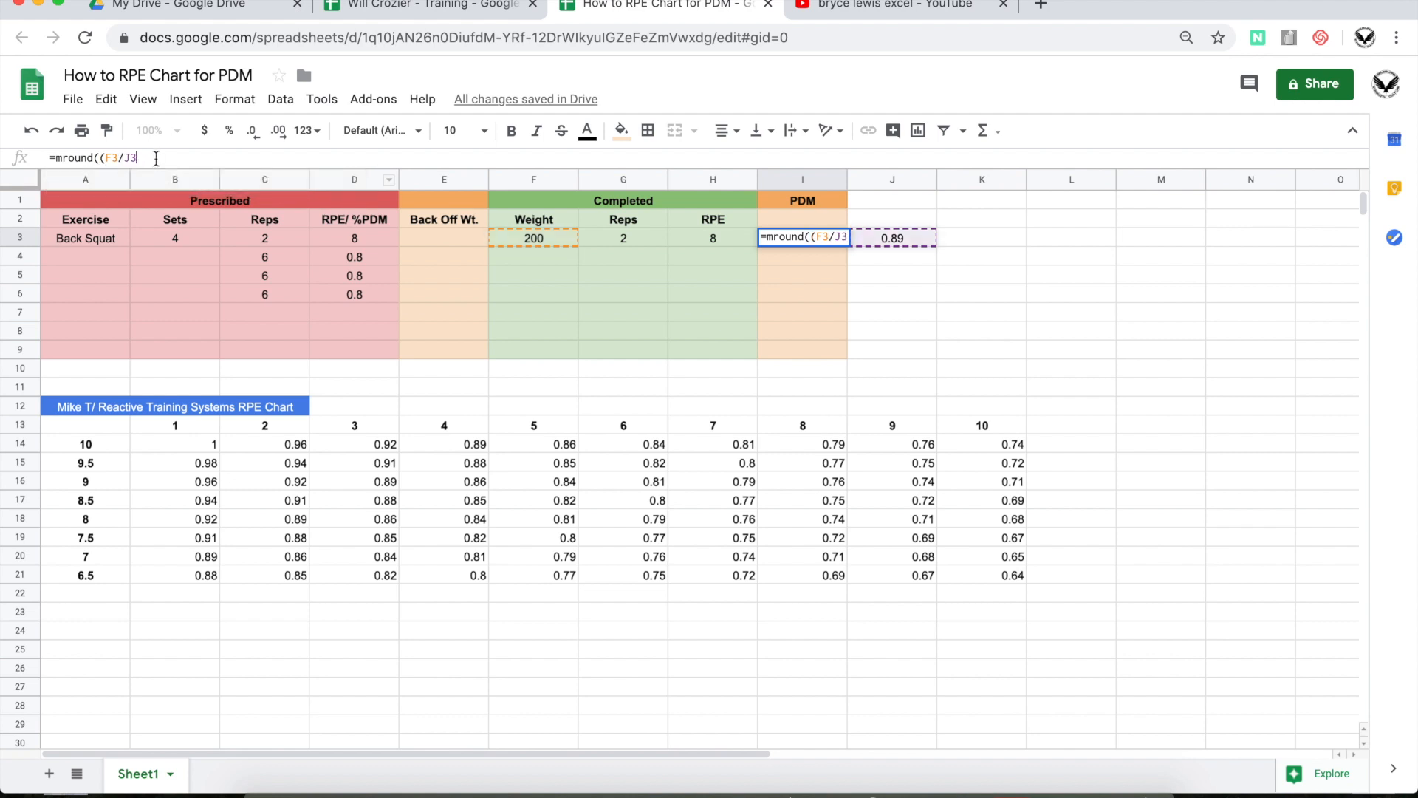
text(),)
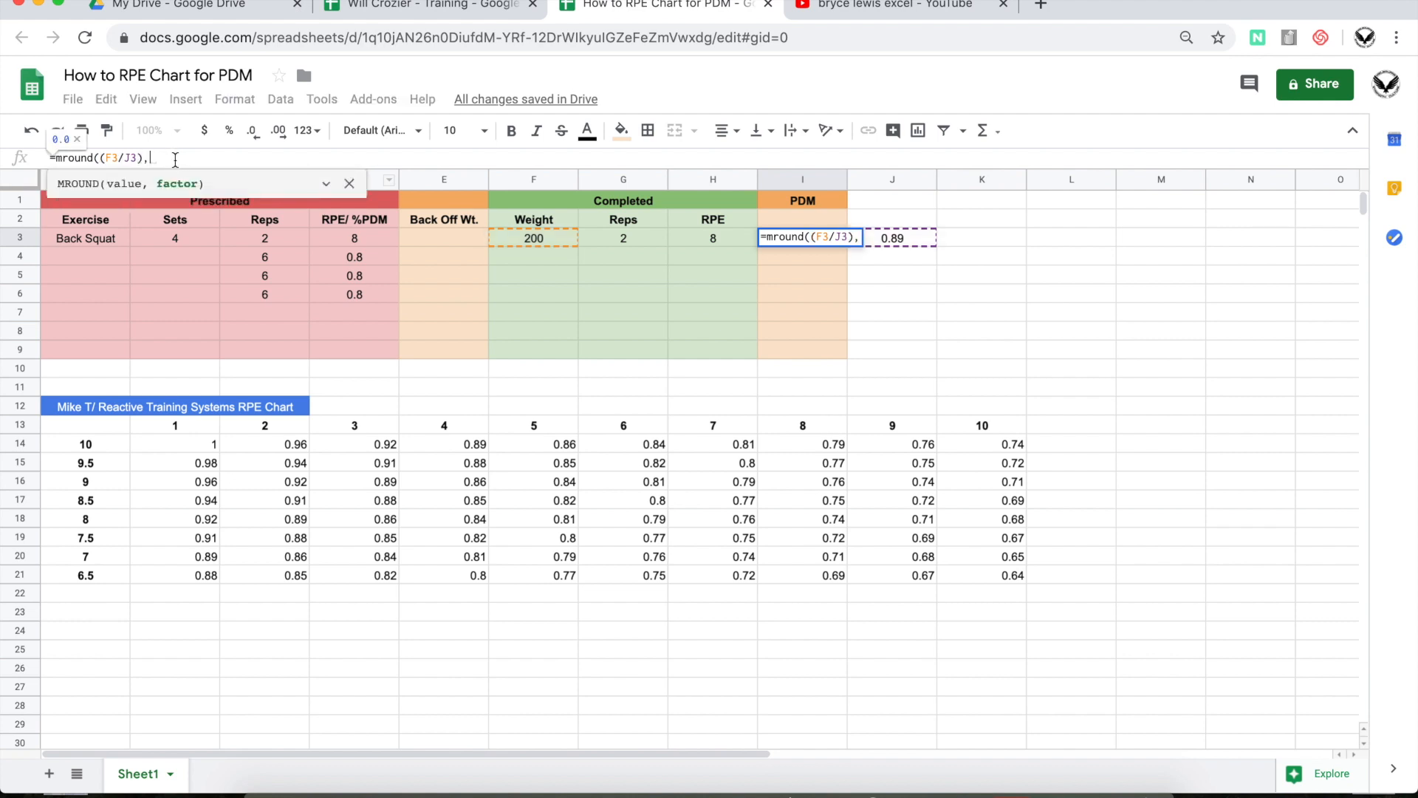
text(2.5)
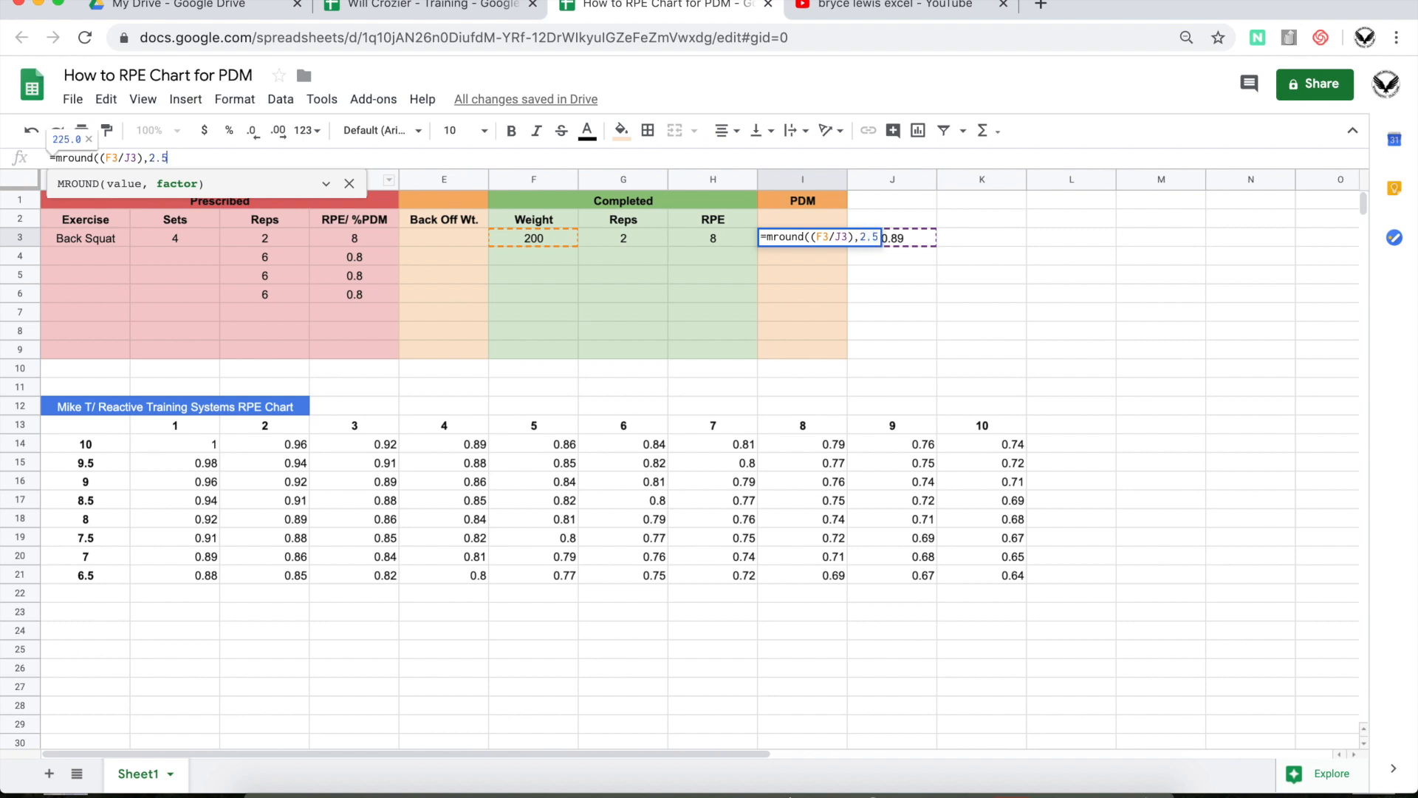
text())
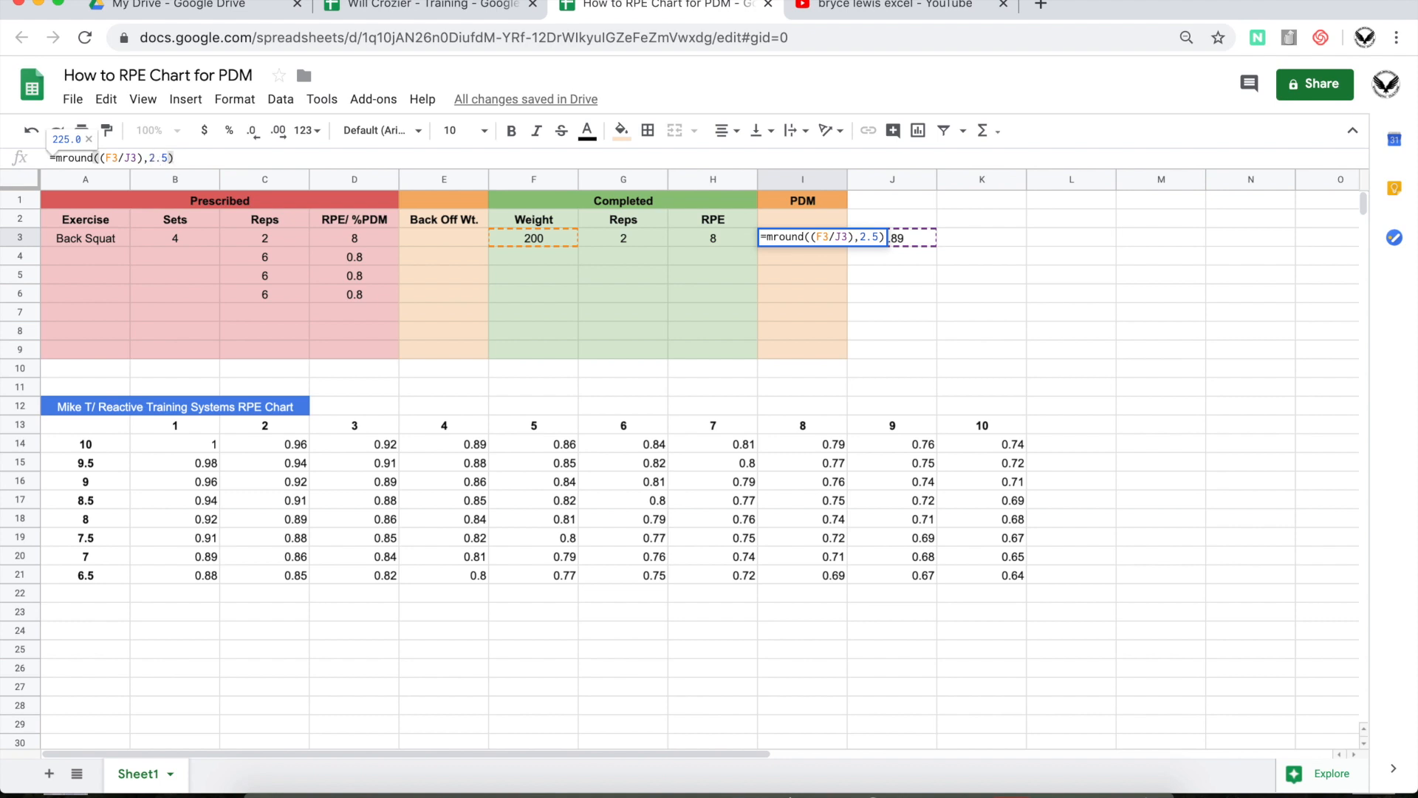
key(Return)
click(819, 236)
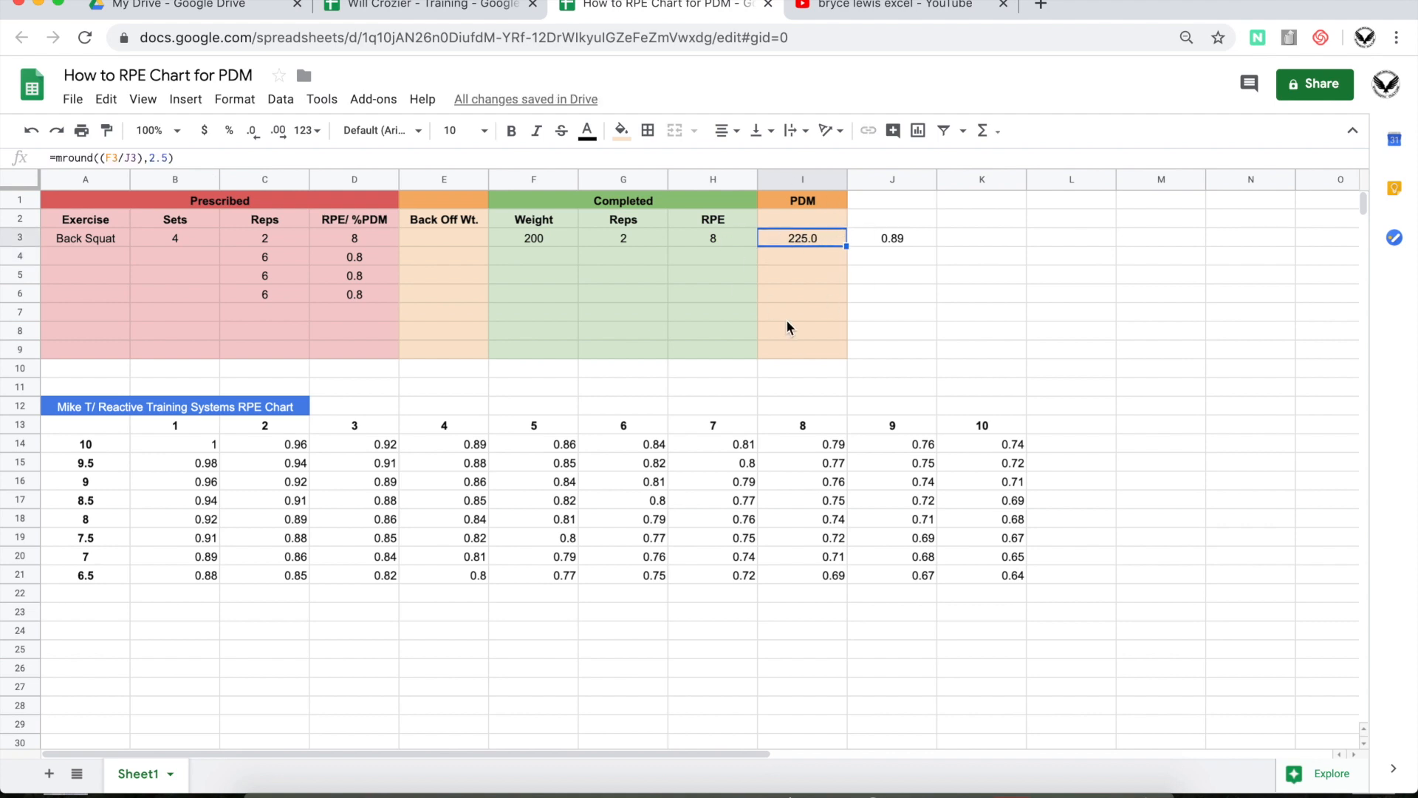
- Set the Back Squat's completed RPE to 9 to test the PDM calculation
click(552, 242)
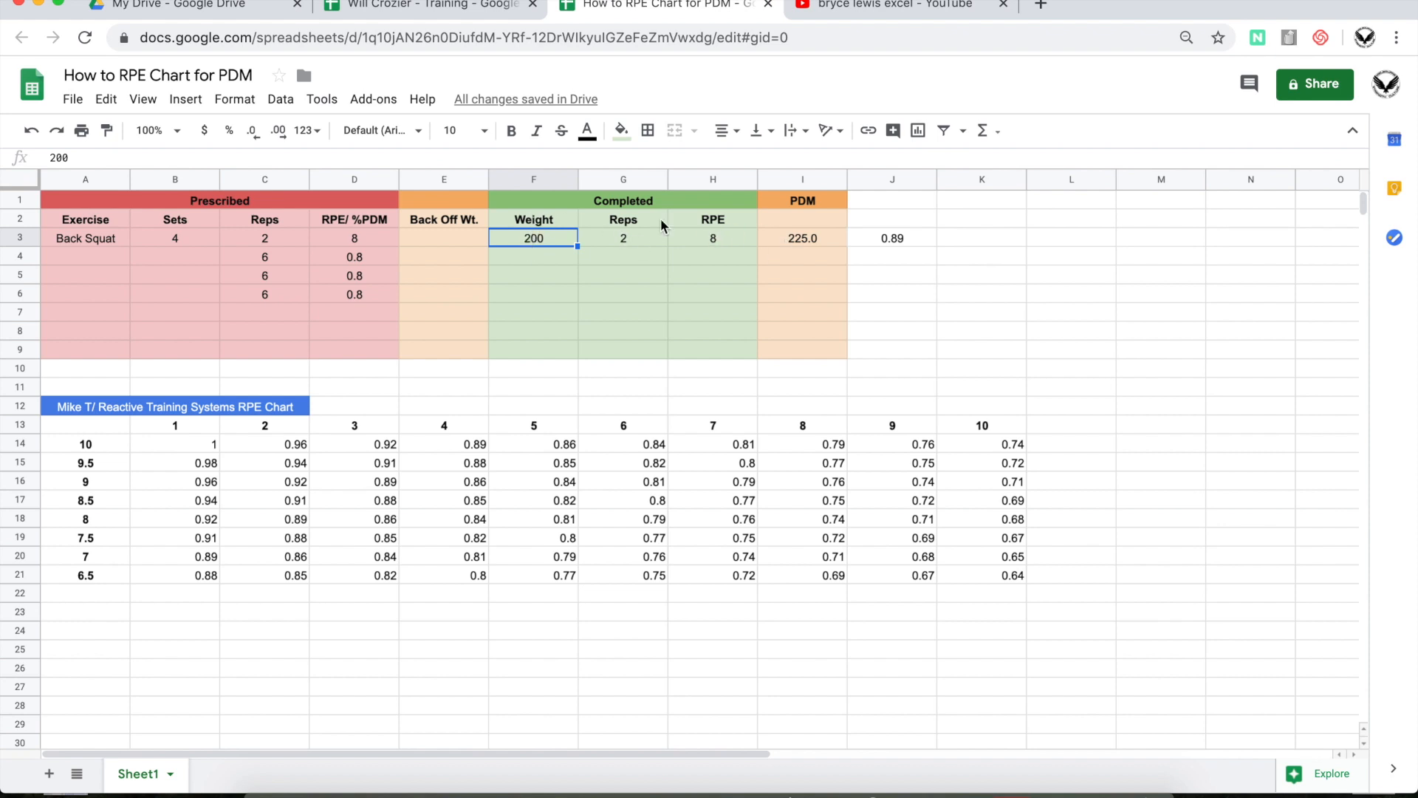
click(709, 243)
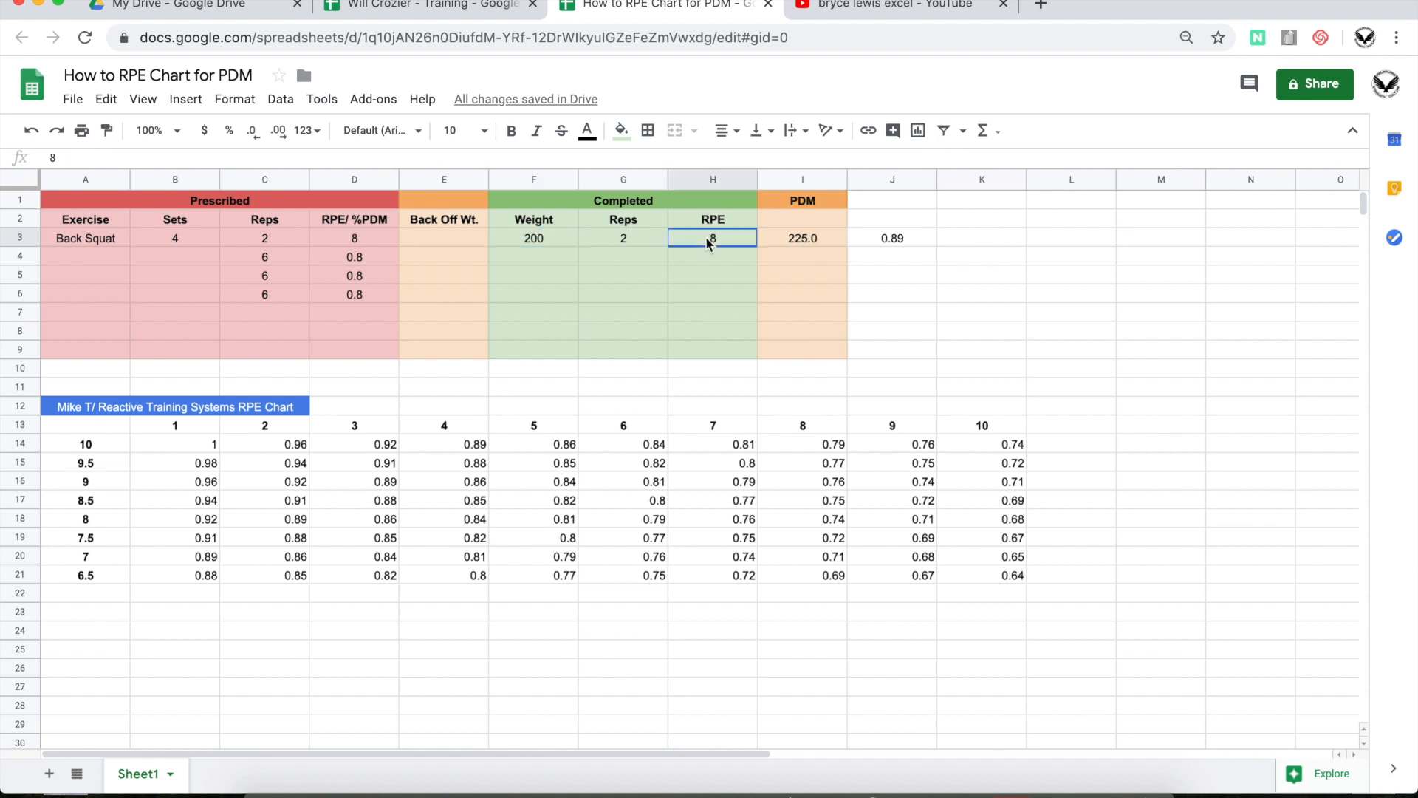
text(9)
key(Return)
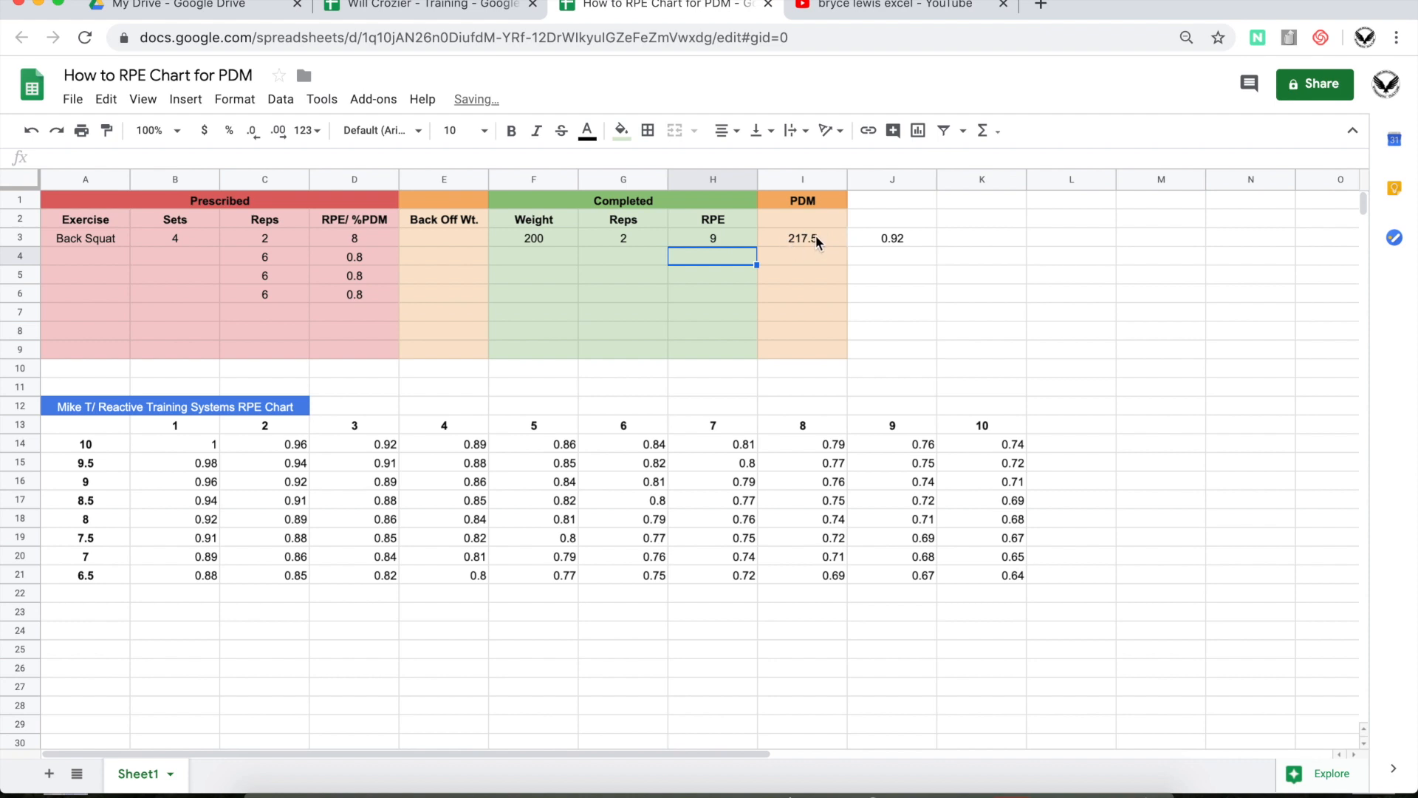
- Set the Back Squat's completed RPE to 6.5 in H3 to test the PDM calculation
click(735, 240)
text(6.5)
key(Return)
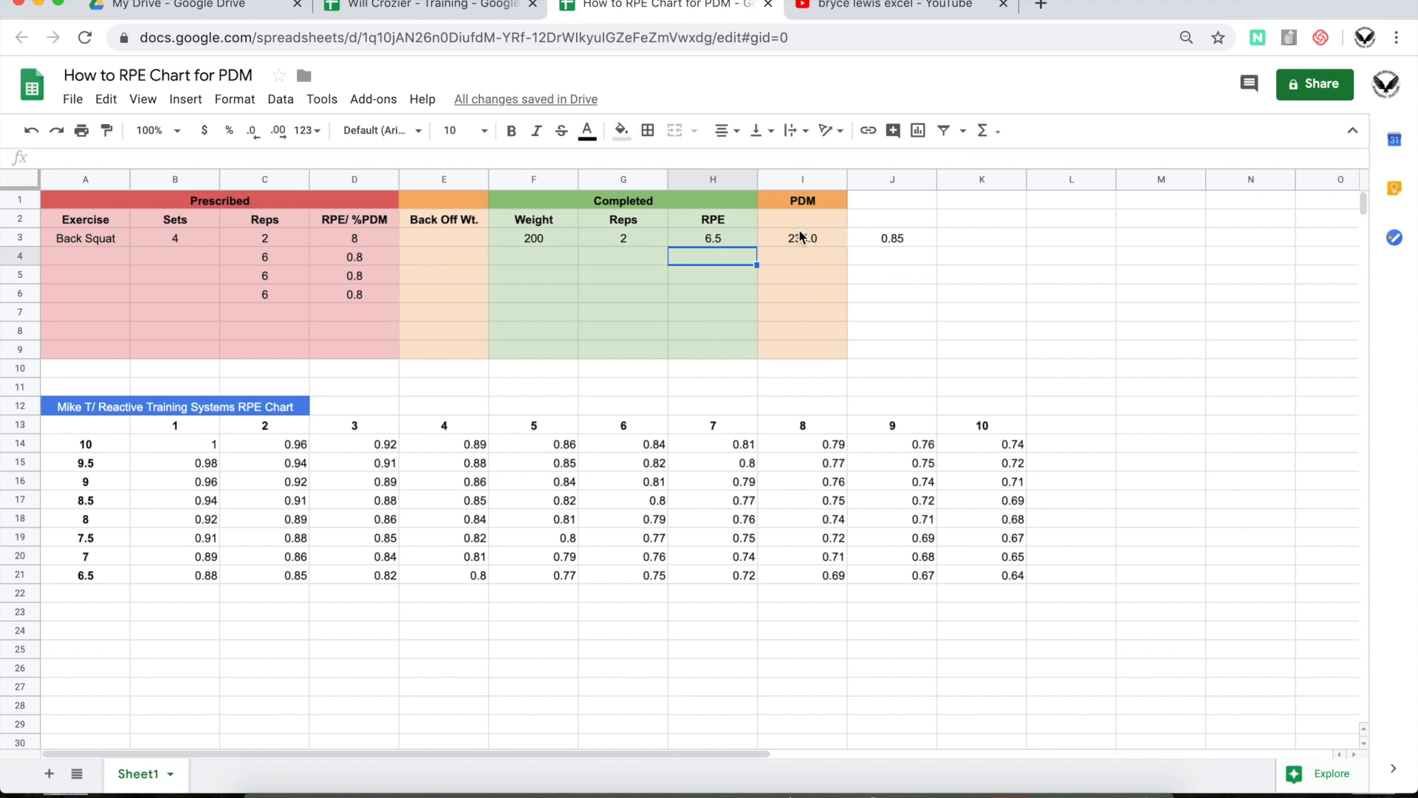
- Test the Back Squat's PDM with a completed weight of 210, then set the weight in F3 to 180
click(544, 250)
text(210)
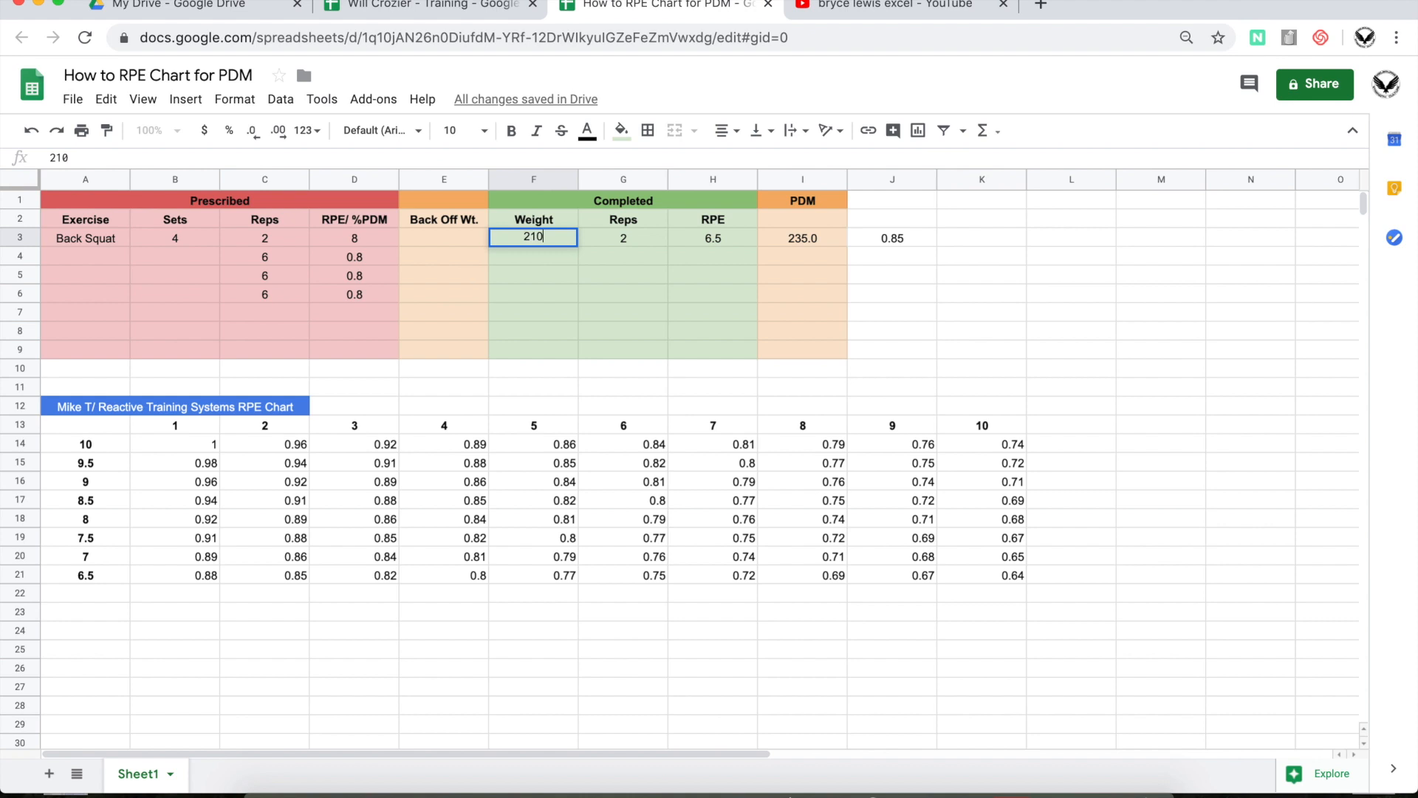
key(Return)
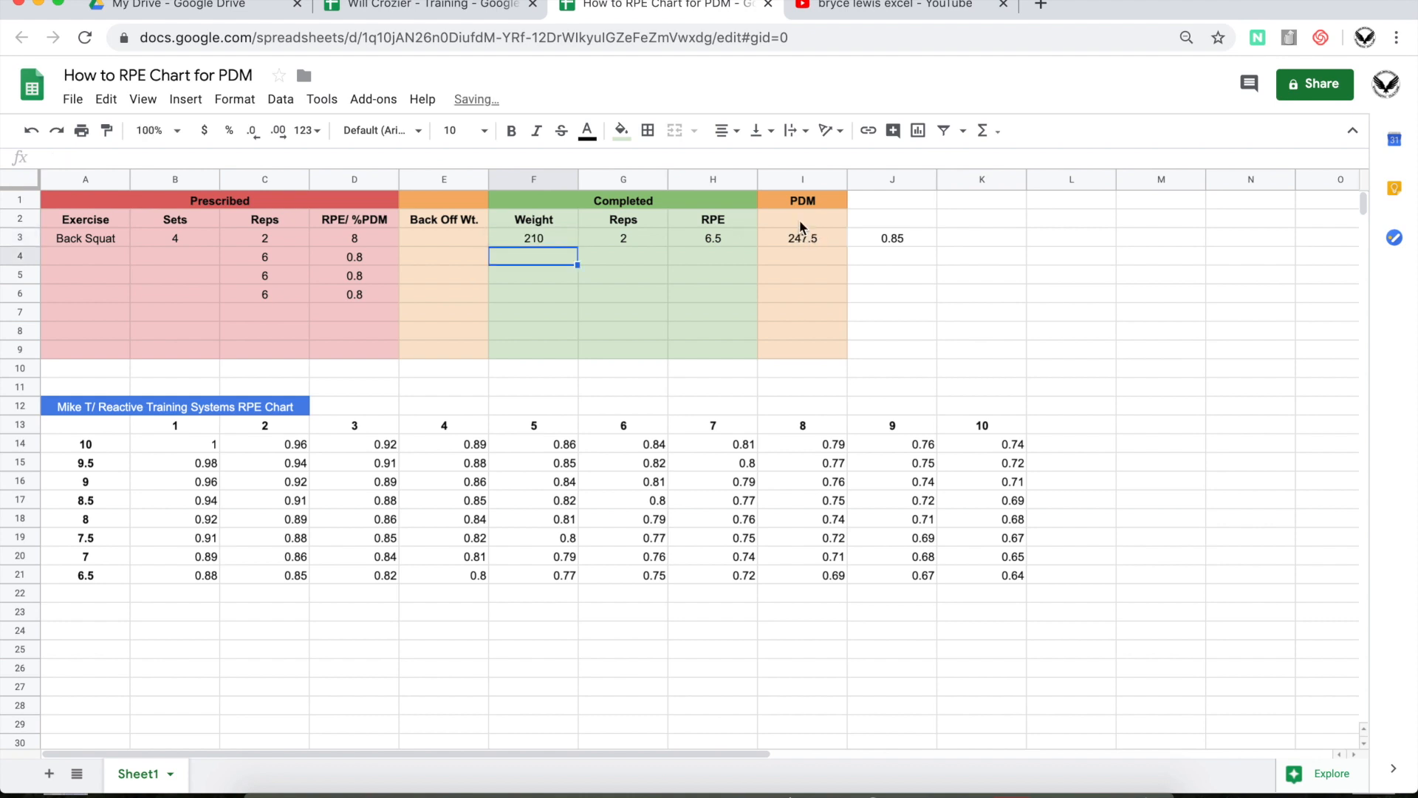
click(563, 237)
text(180)
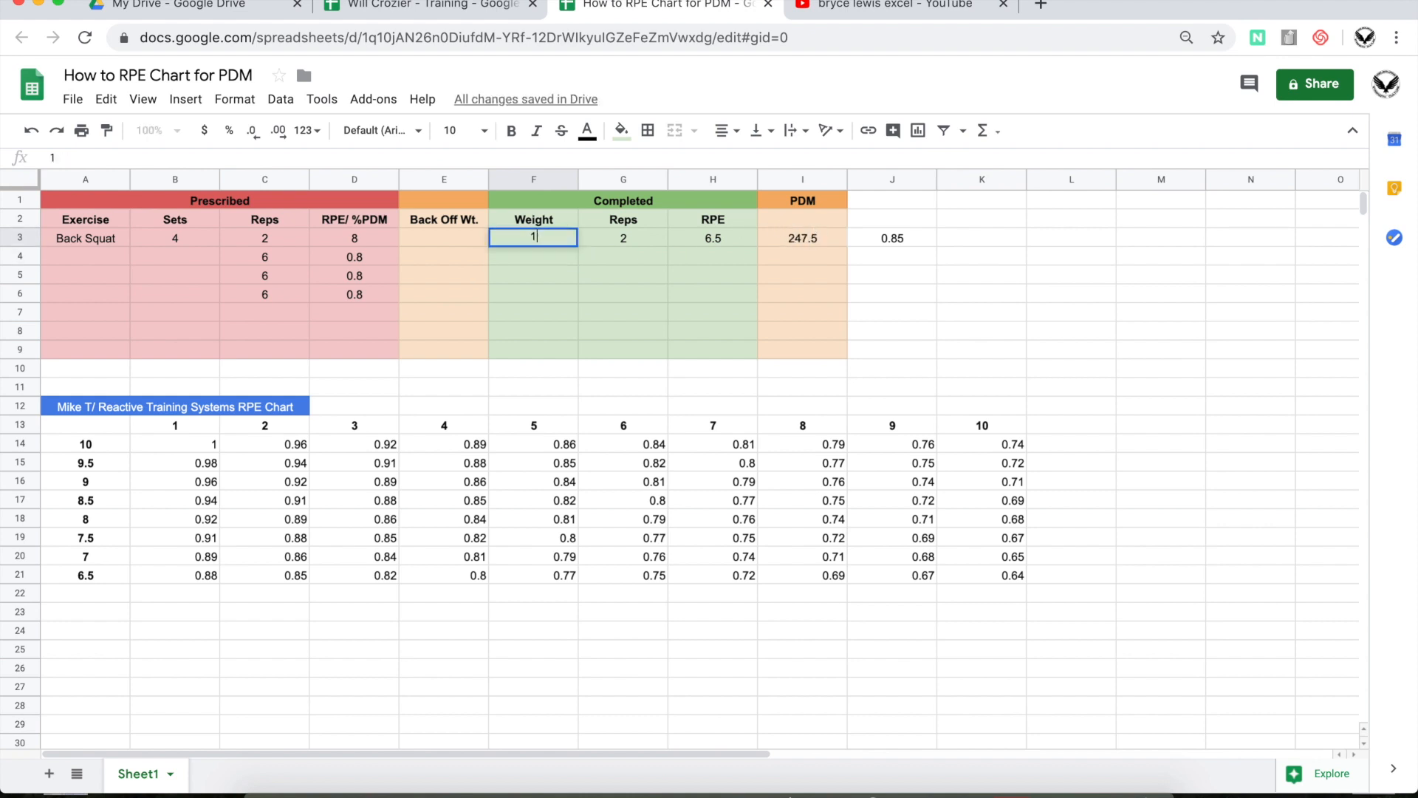
key(Return)
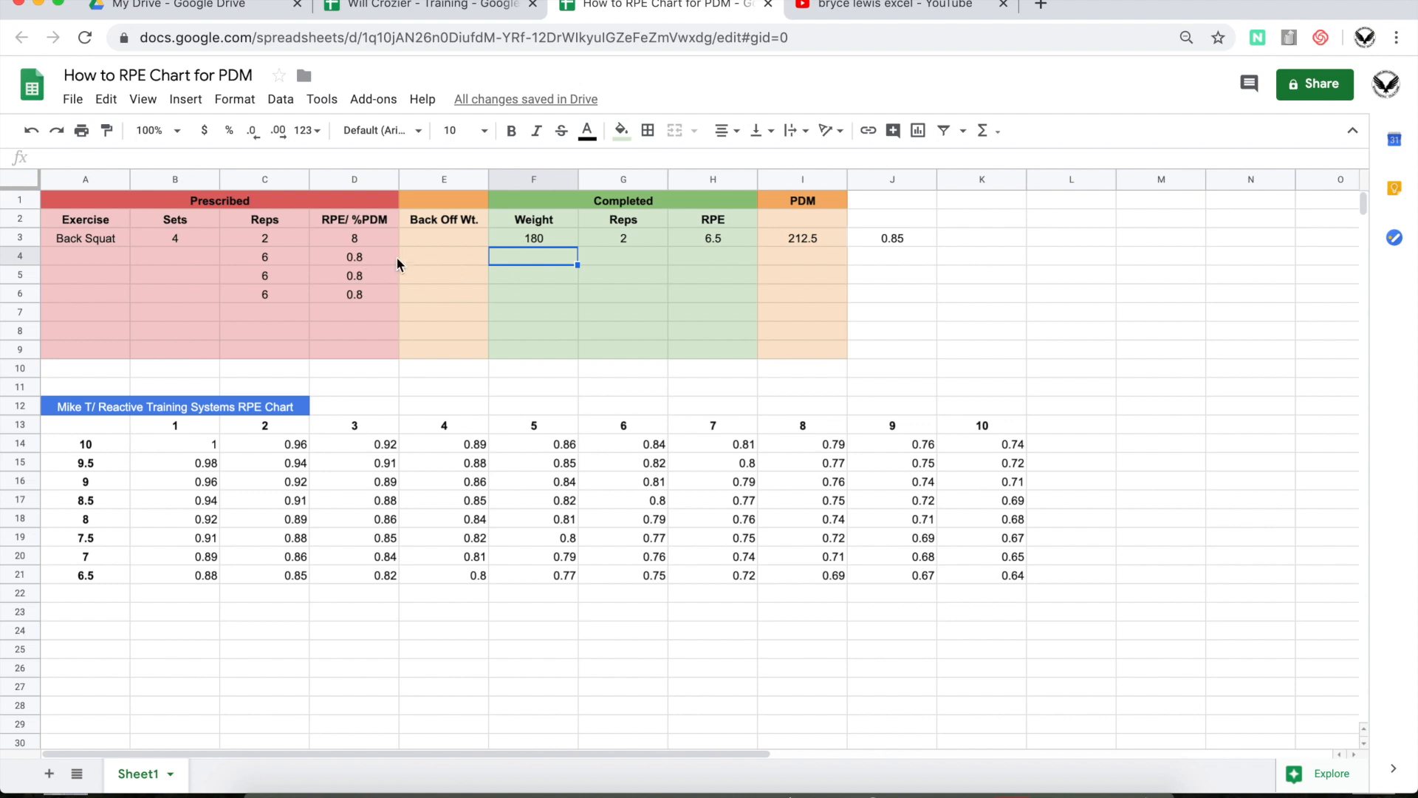
- Calculate the first back-off weight in E4 by multiplying the PDM by the prescribed percentage with =I3*D4
click(428, 258)
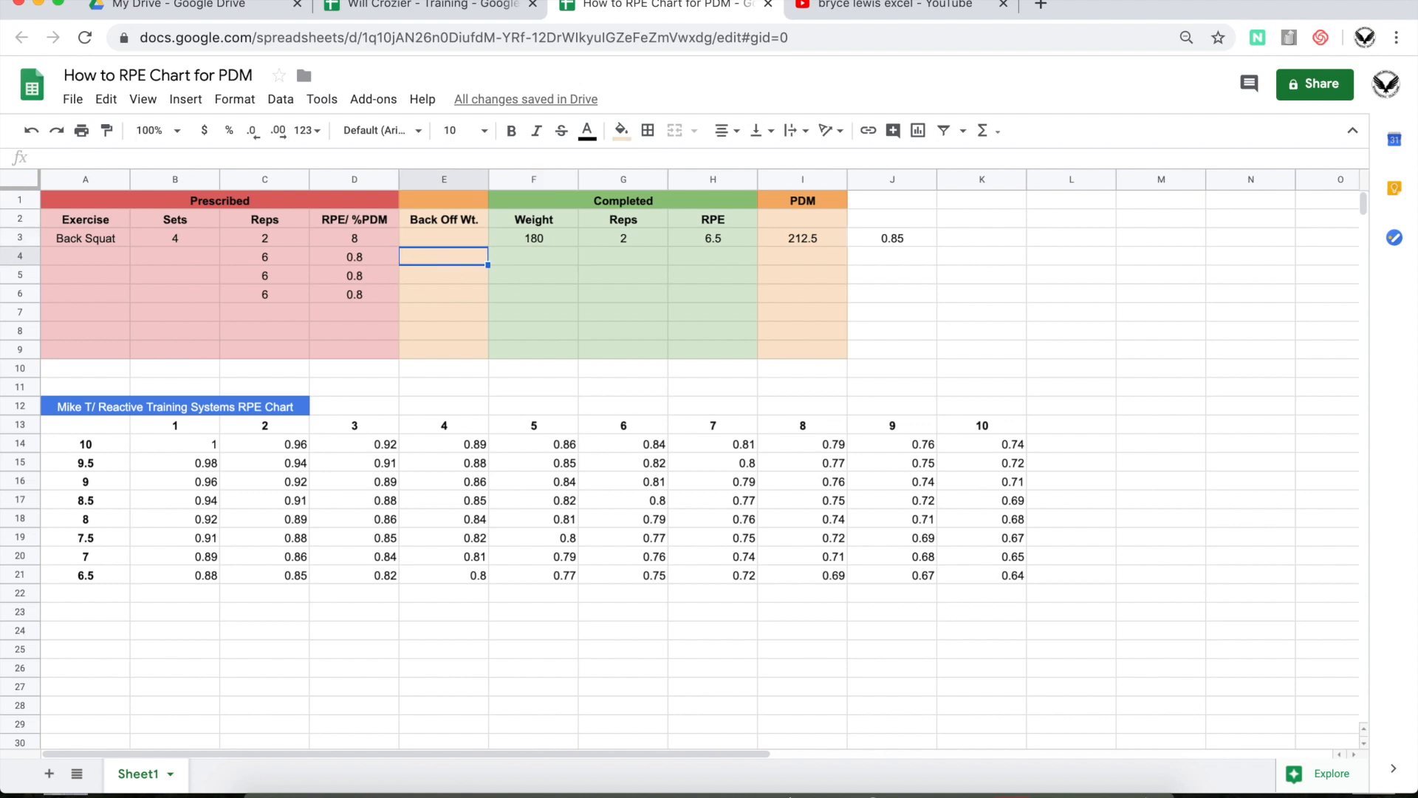
text(=)
click(818, 244)
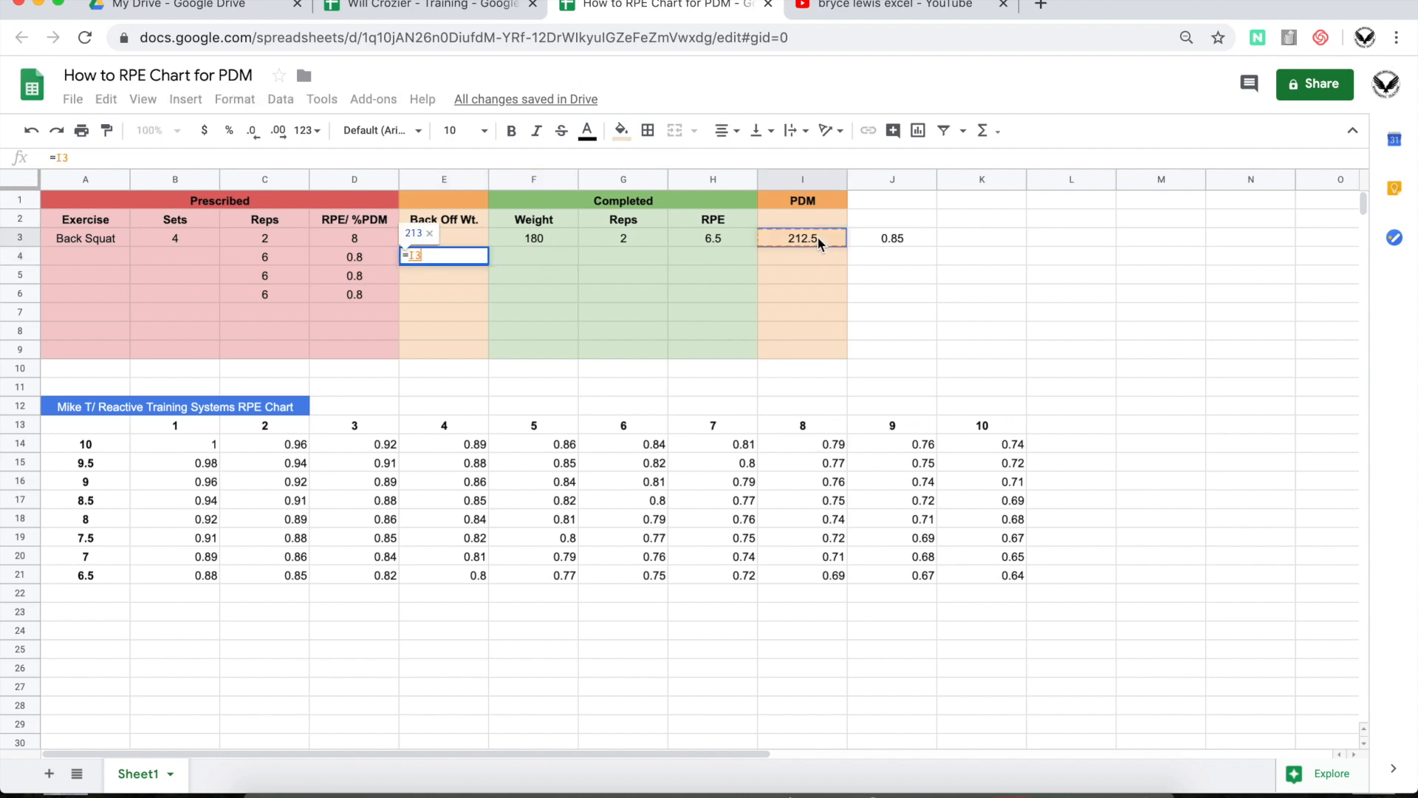
text(*)
click(369, 257)
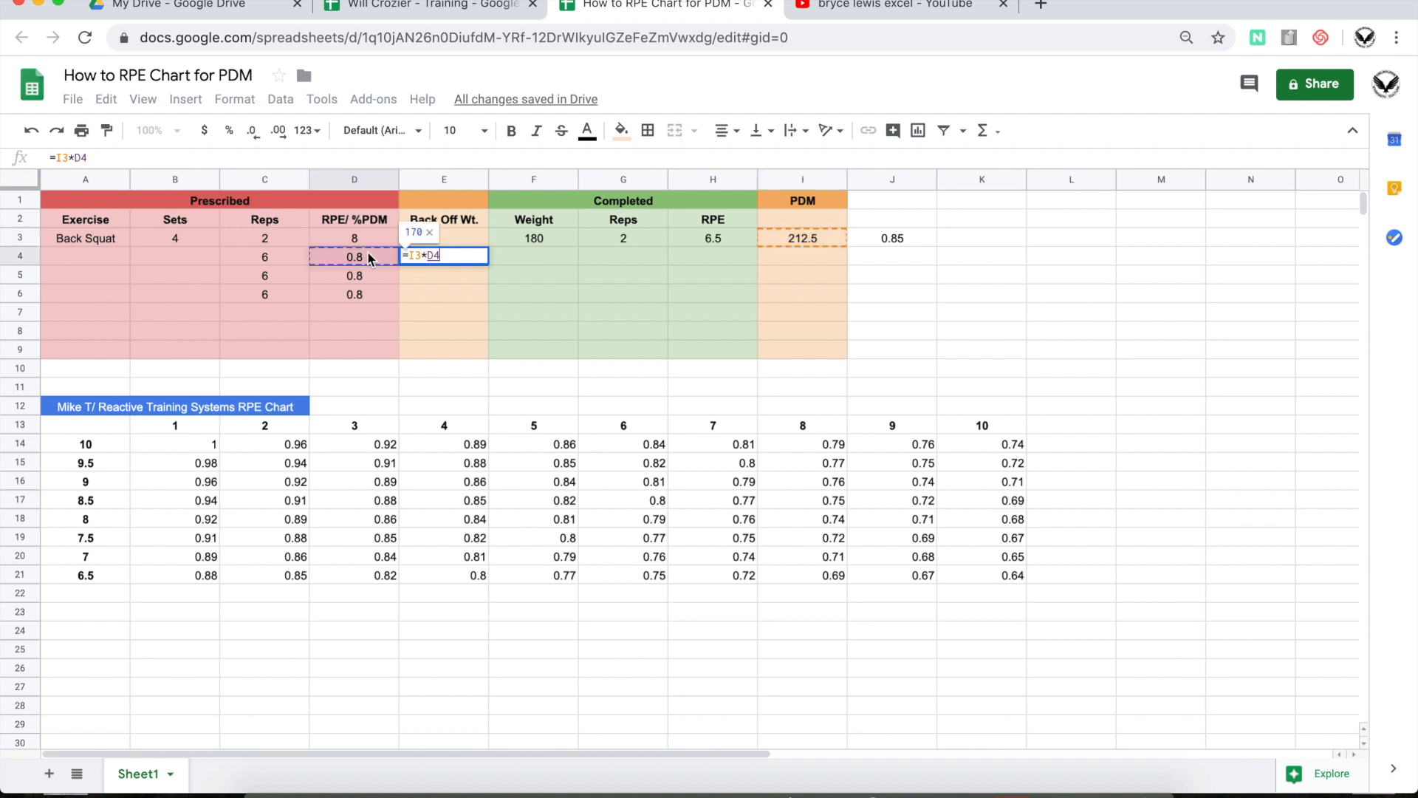
key(Return)
- Try to copy the back-off formula from E4 down through E6 and check the cell references in E4 and E5
click(466, 255)
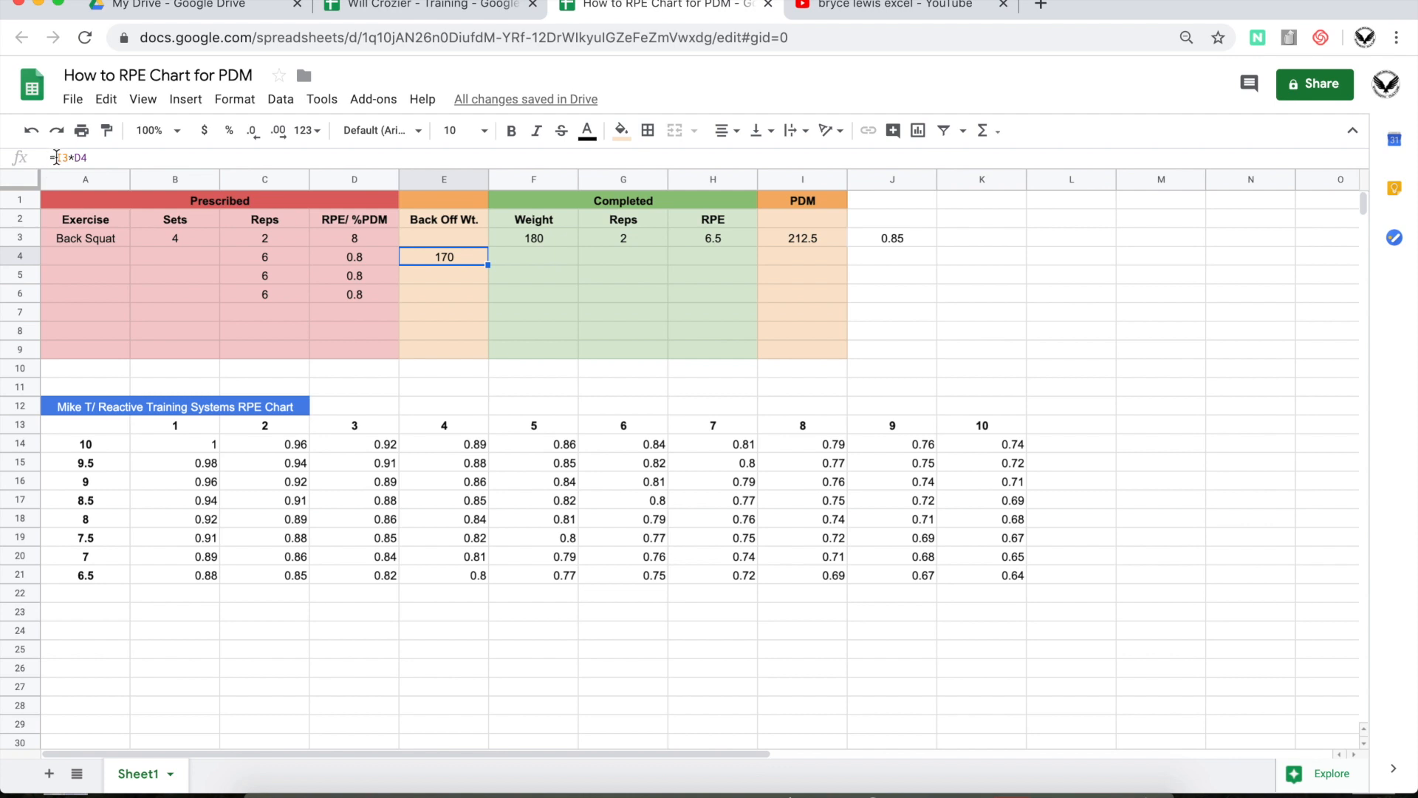
key(Return)
key(Return)
click(447, 262)
drag(486, 269, 483, 301)
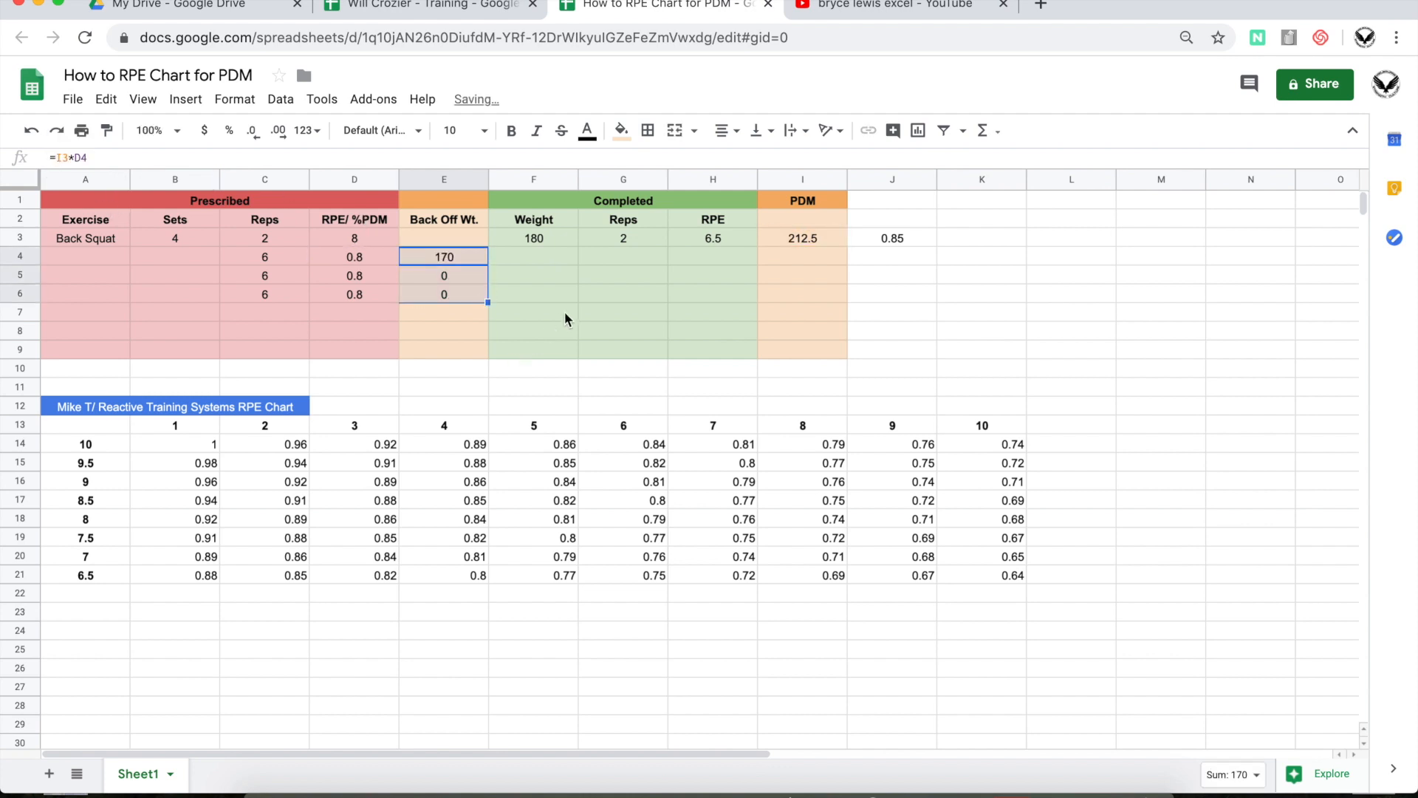
click(562, 269)
click(459, 263)
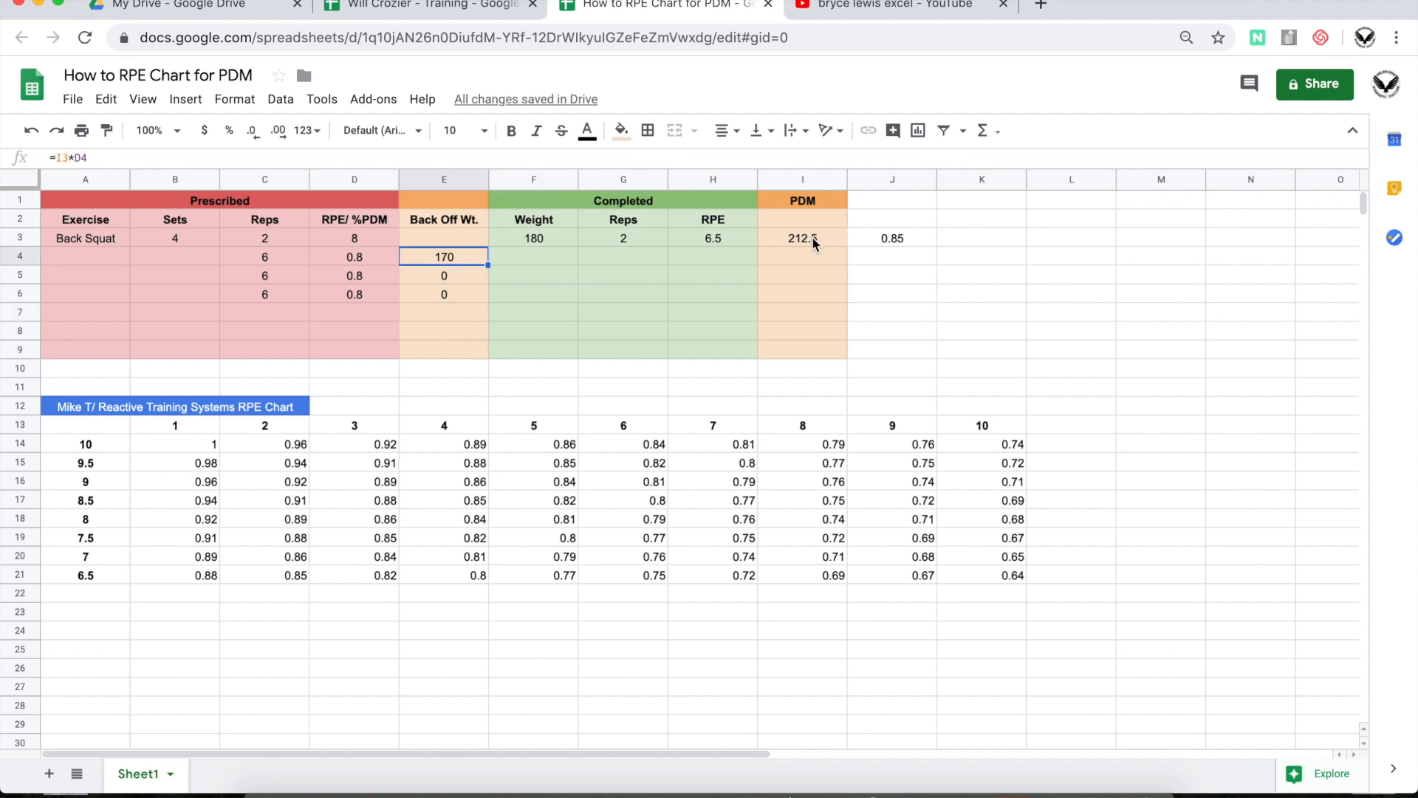
click(809, 292)
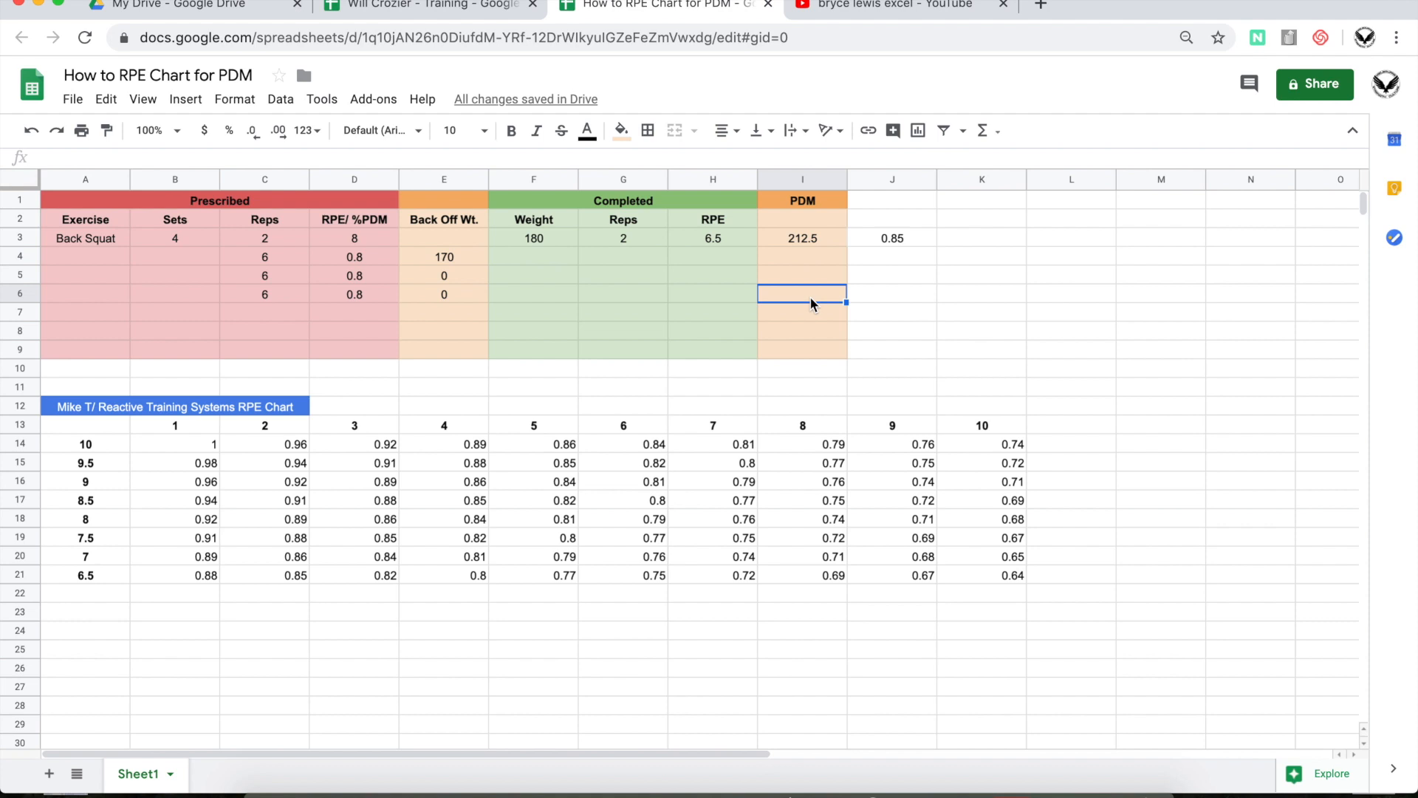
click(443, 256)
click(443, 275)
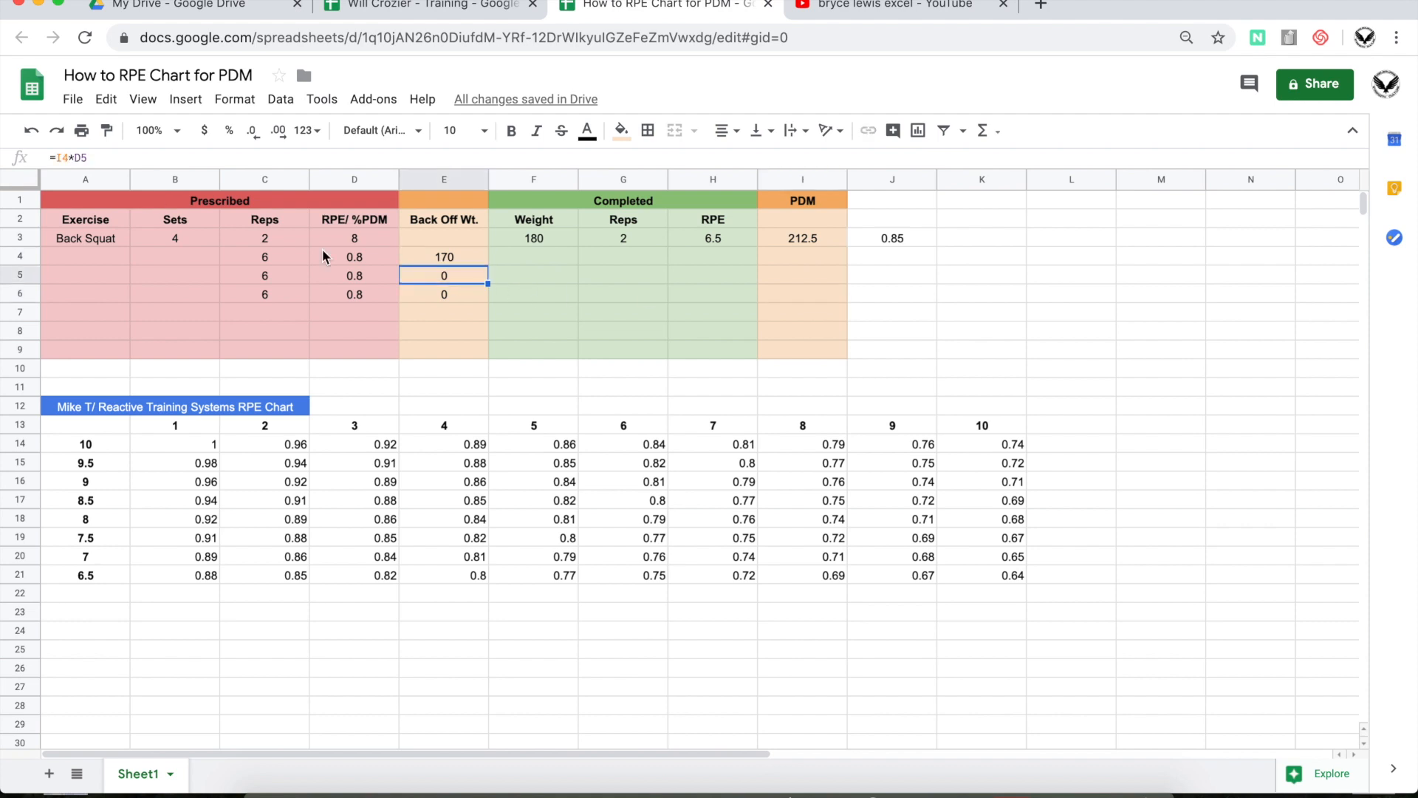
click(61, 157)
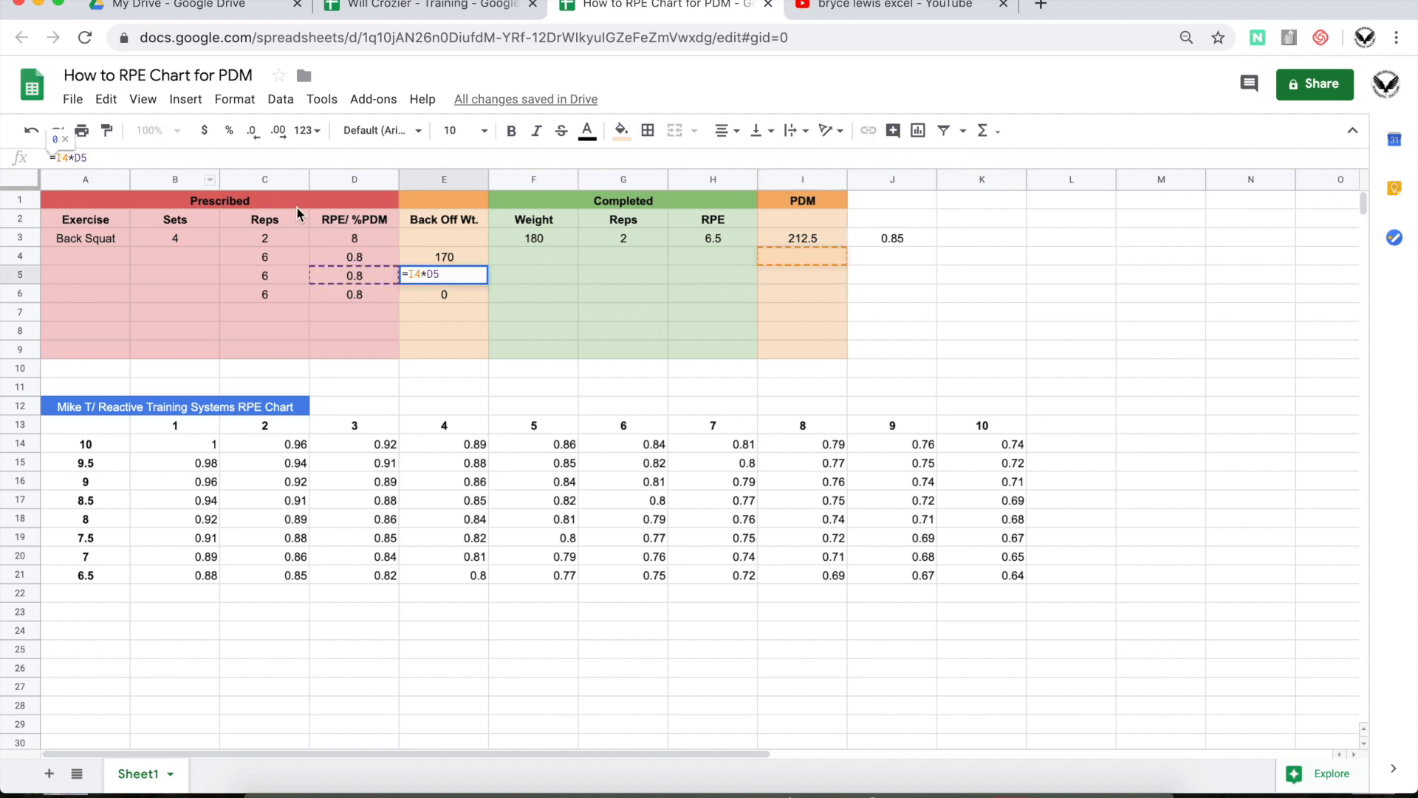
- Make the PDM reference in E4's back-off formula absolute, as =$I$3*D4
click(434, 259)
click(63, 157)
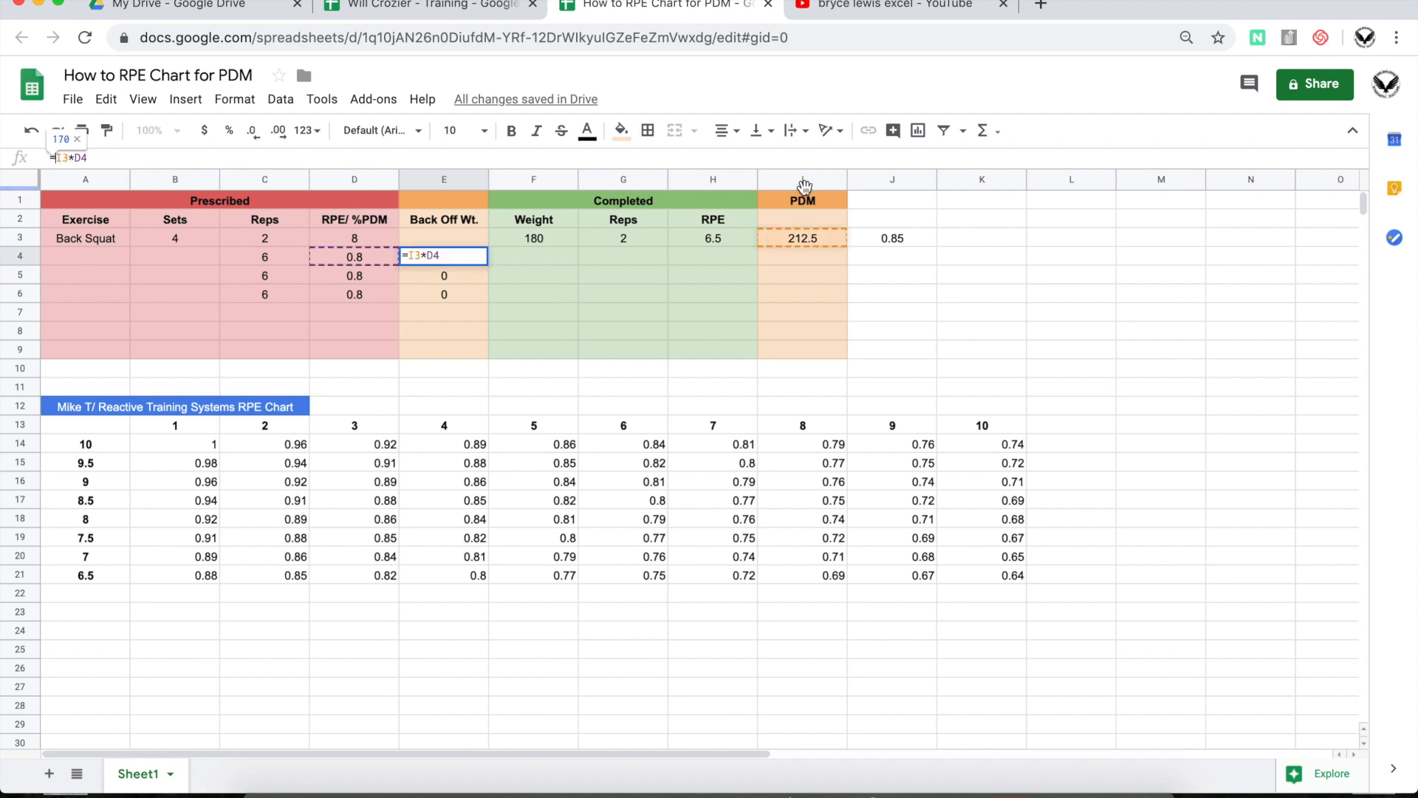
text($I$)
key(Return)
- Fill the back-off formula with the absolute PDM reference from E4 down through E6
click(826, 238)
click(455, 253)
drag(487, 263, 484, 295)
click(525, 293)
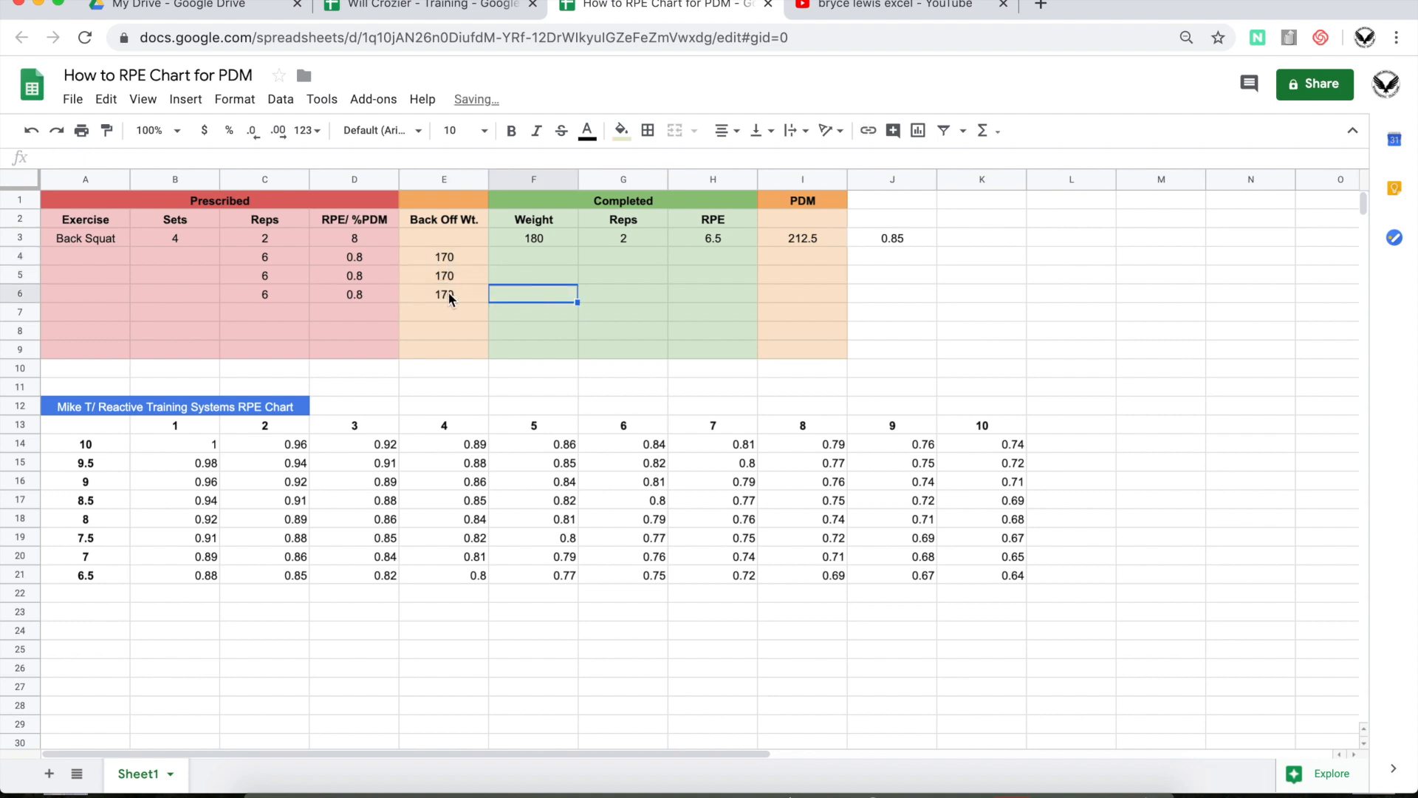
- Enter the first back-off set's completed results in row 4: weight 170, 5 reps, RPE 8
click(532, 255)
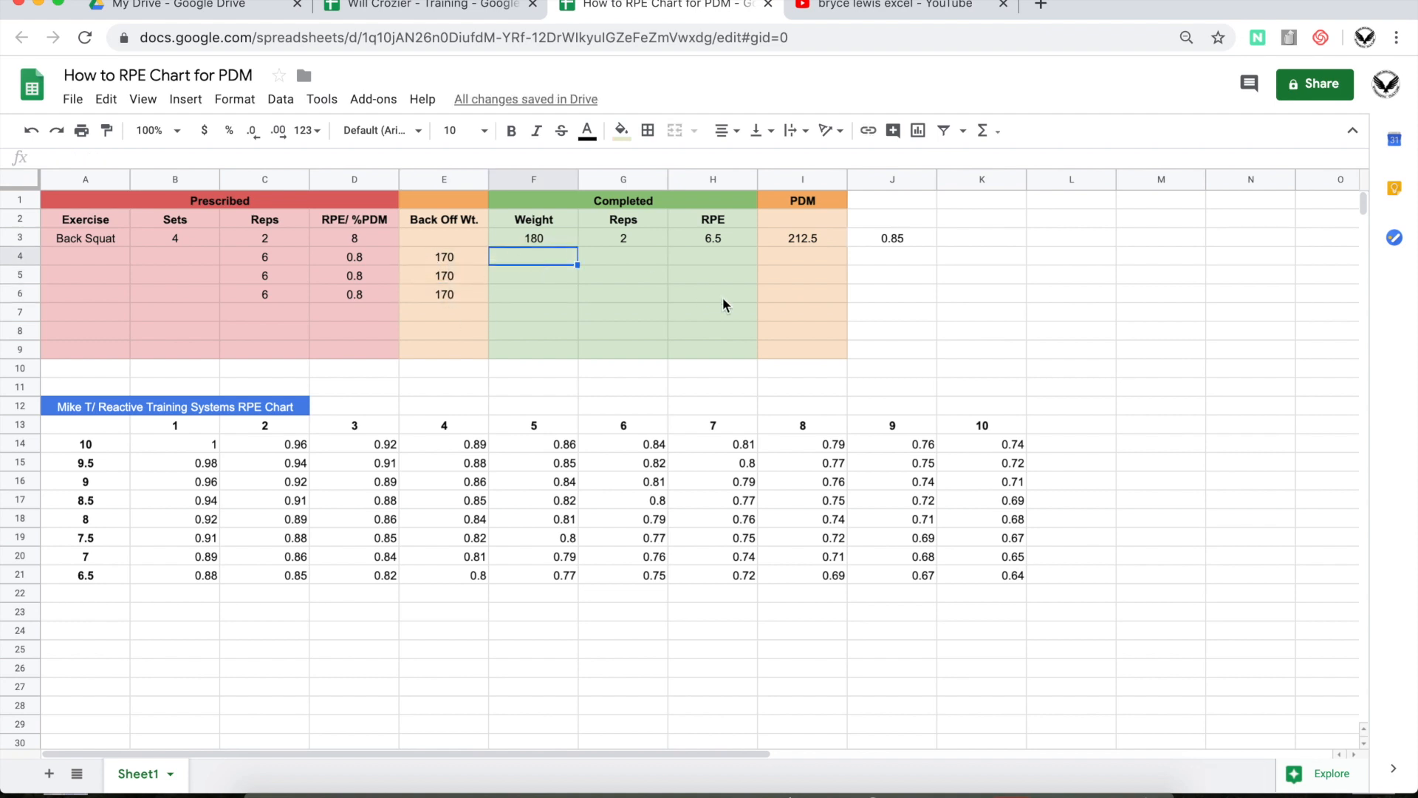
text(170)
key(Tab)
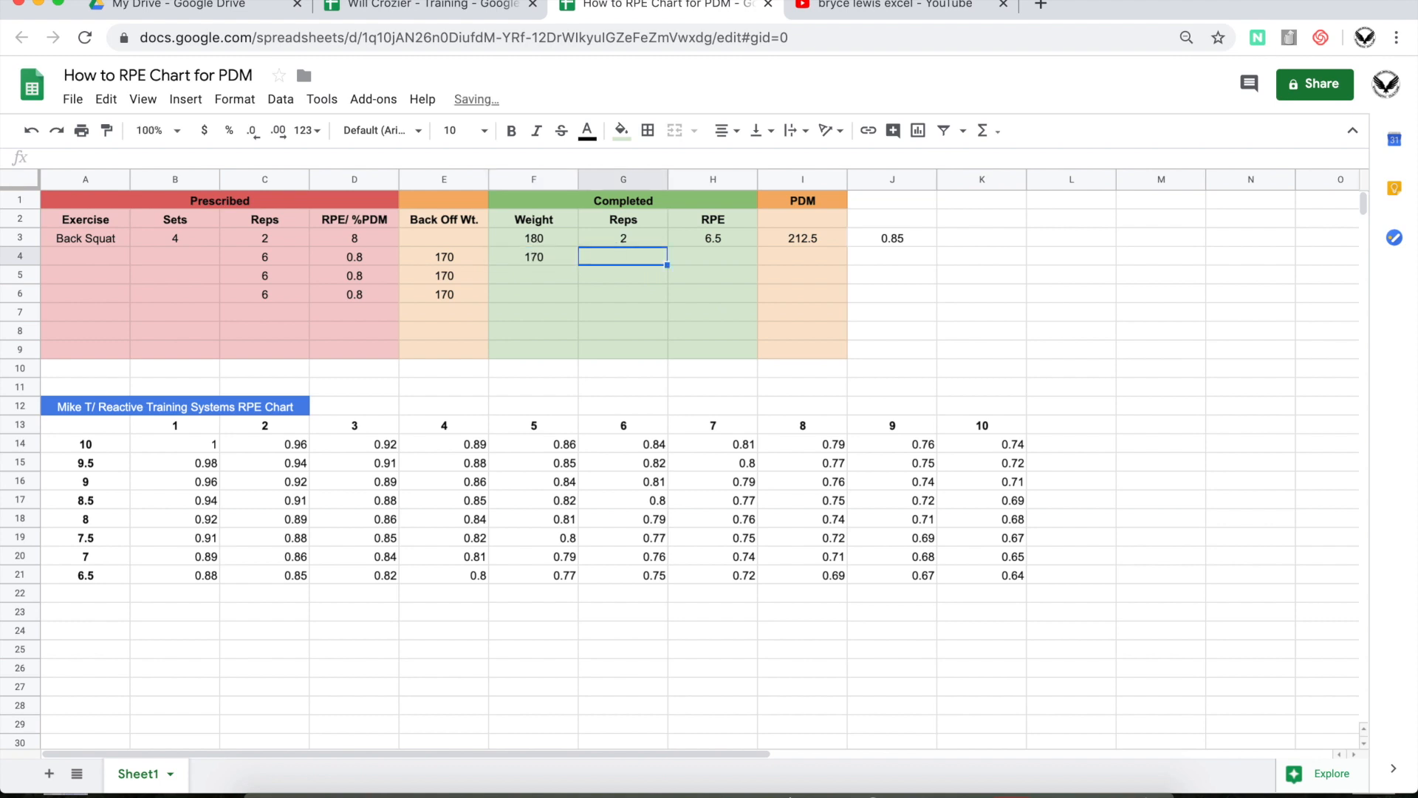
text(5)
key(Tab)
text(8)
key(Return)
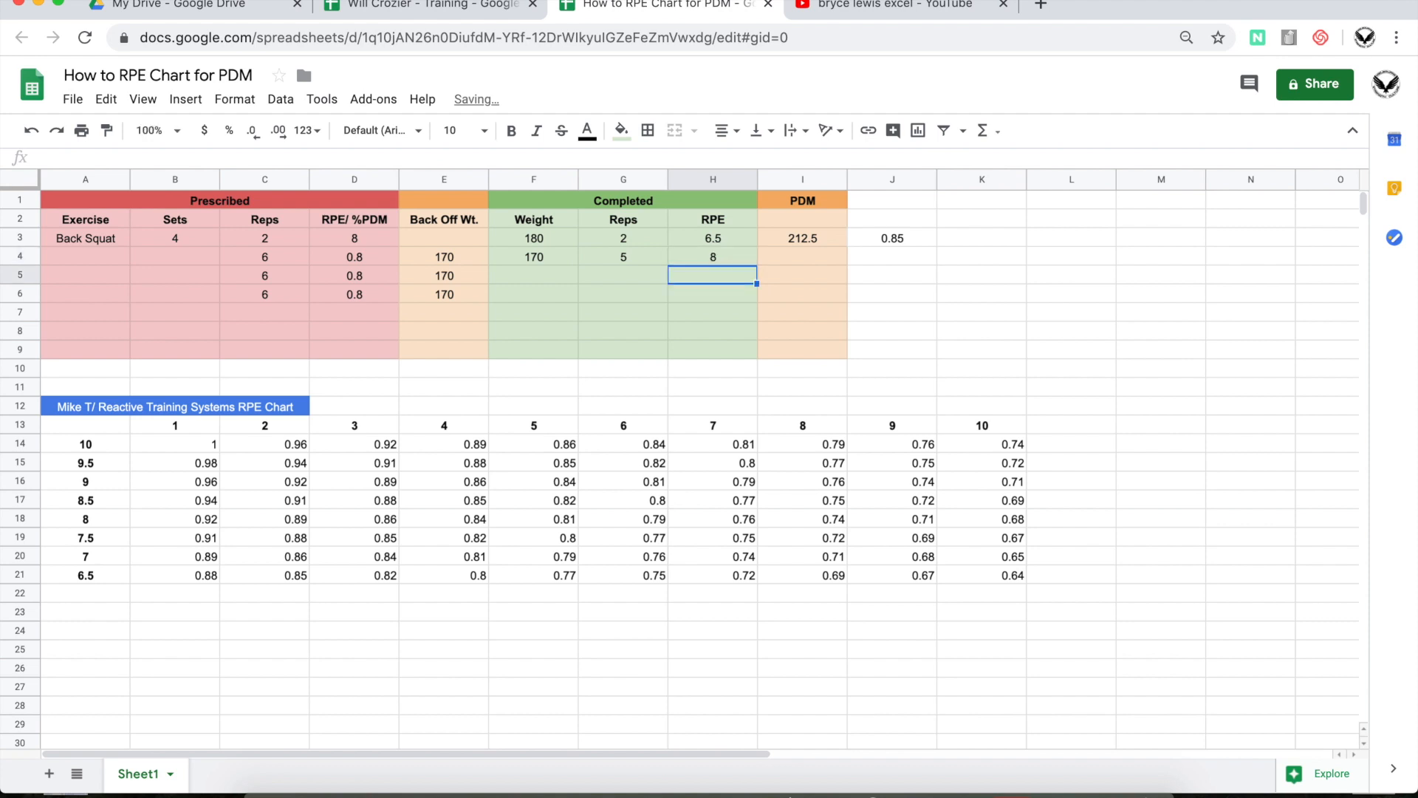
- Enter the second back-off set's completed results in row 5: weight 170, 5 reps, RPE 7.5
key(Left)
key(Left)
text(170)
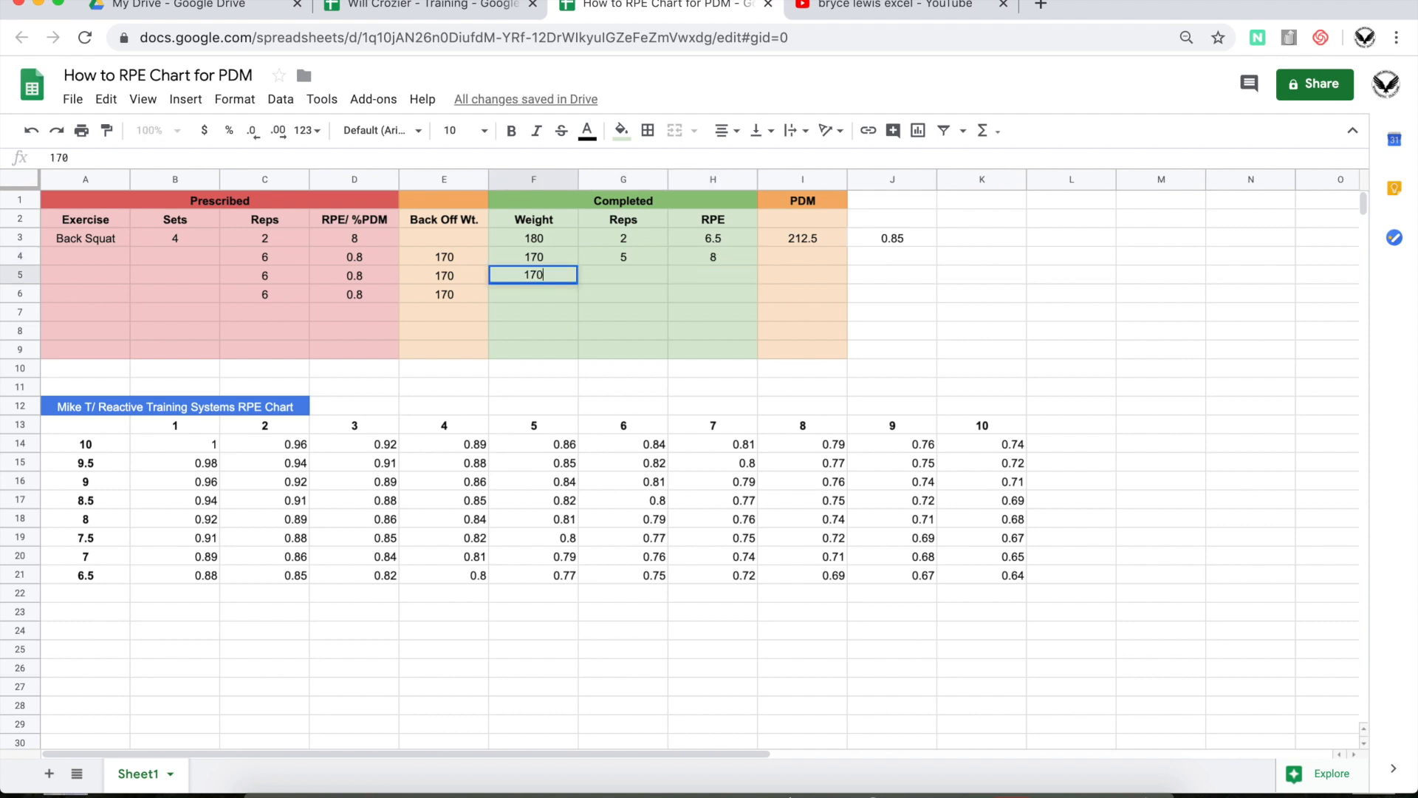
key(Tab)
text(5)
key(Tab)
text(7.5)
key(Return)
- Enter the third back-off set's completed results in row 6: weight 170, 5 reps, RPE 9
key(Left)
key(Left)
key(Left)
key(Right)
text(170)
key(Tab)
text(5)
key(Tab)
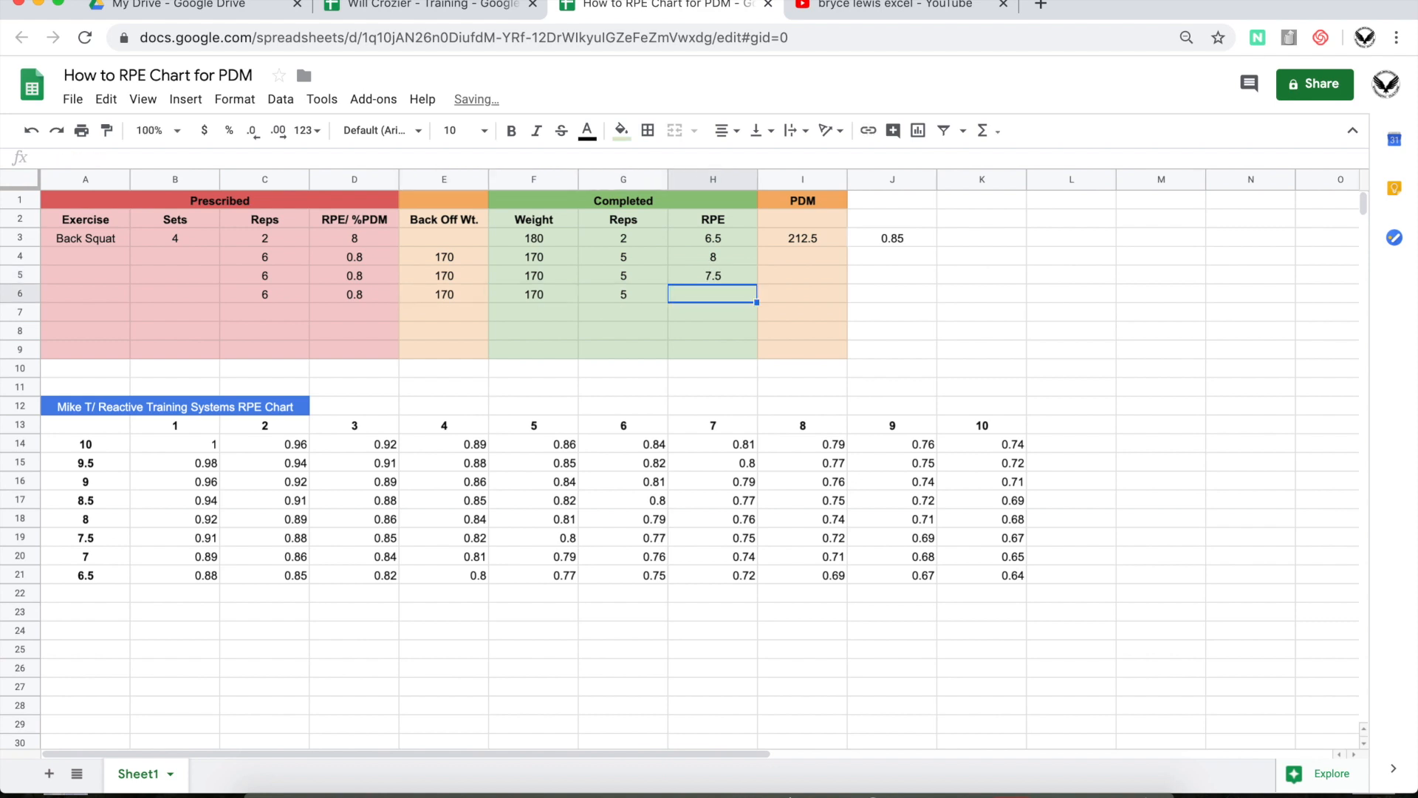
text(9)
key(Return)
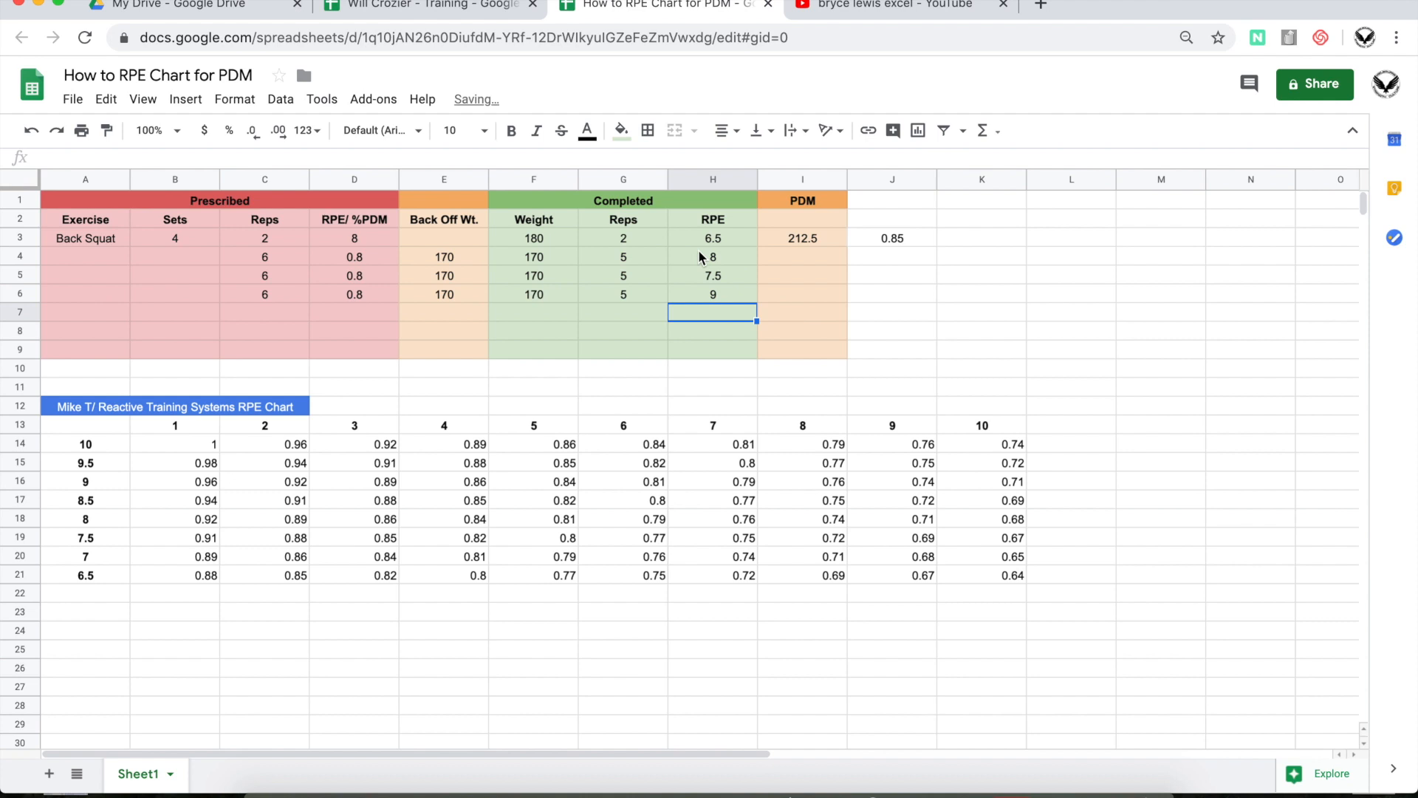
click(700, 290)
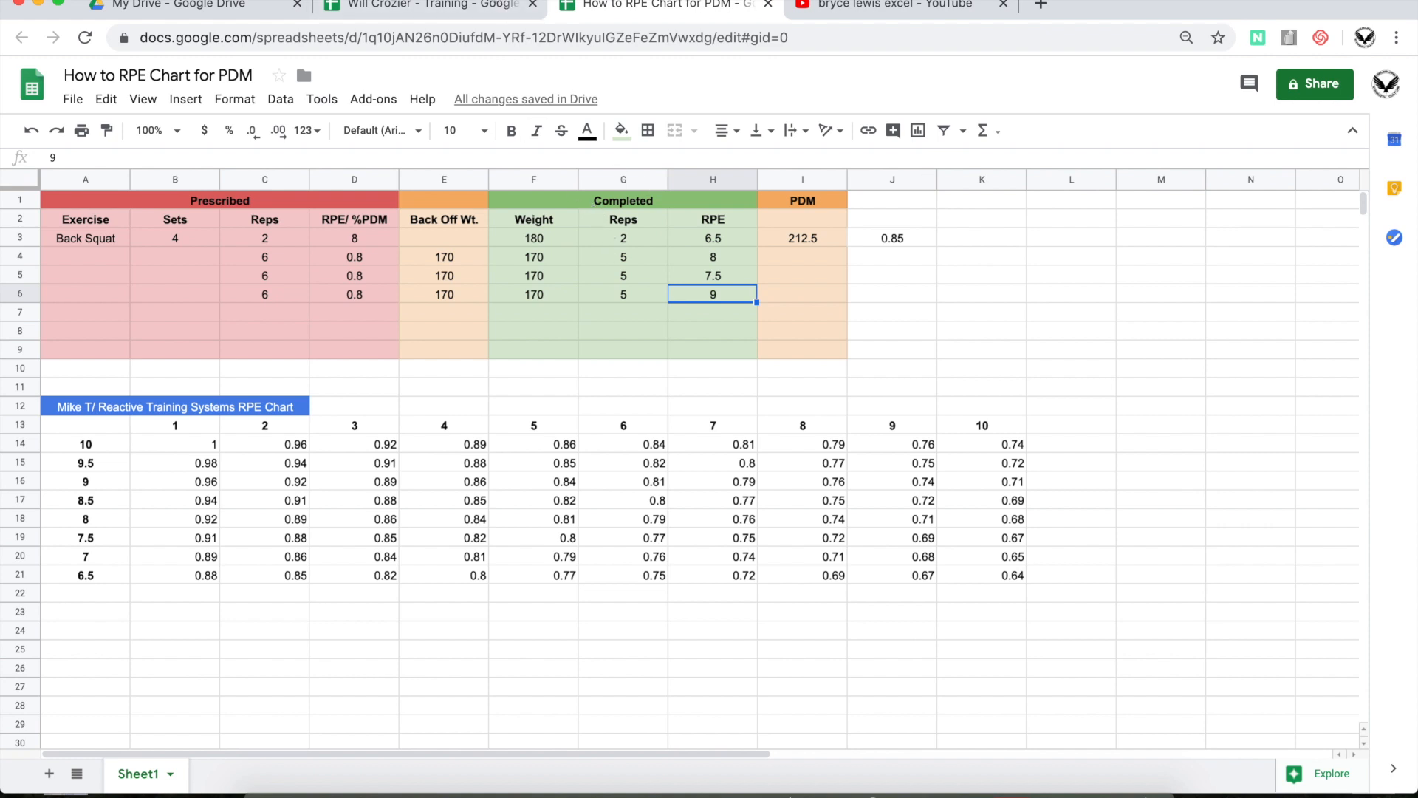
- Switch to the existing training spreadsheet and log weight 200 at RPE 8 for the Week 5 Day 1 1 Count Paused Bench Press
click(476, 12)
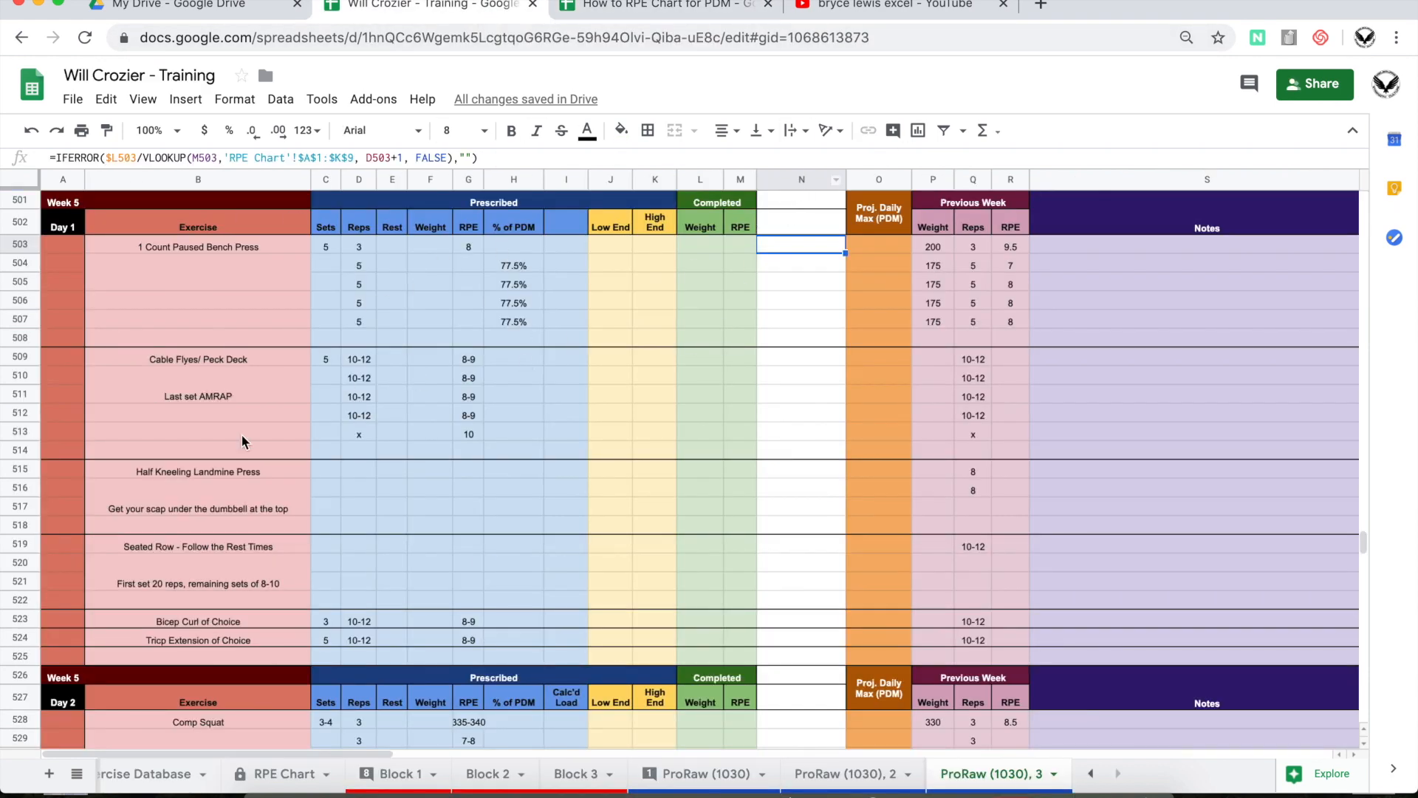
click(711, 249)
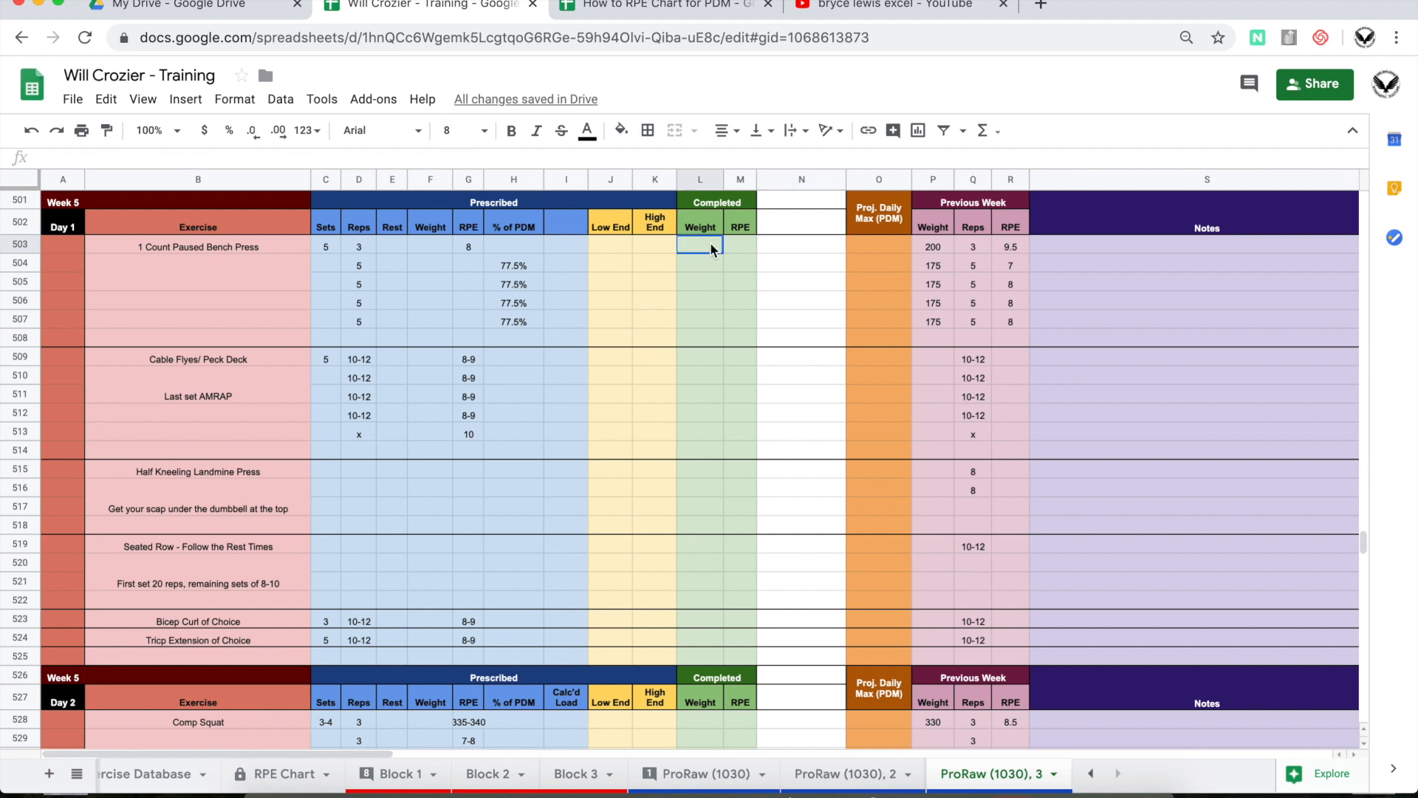
text(200)
key(Tab)
text(8)
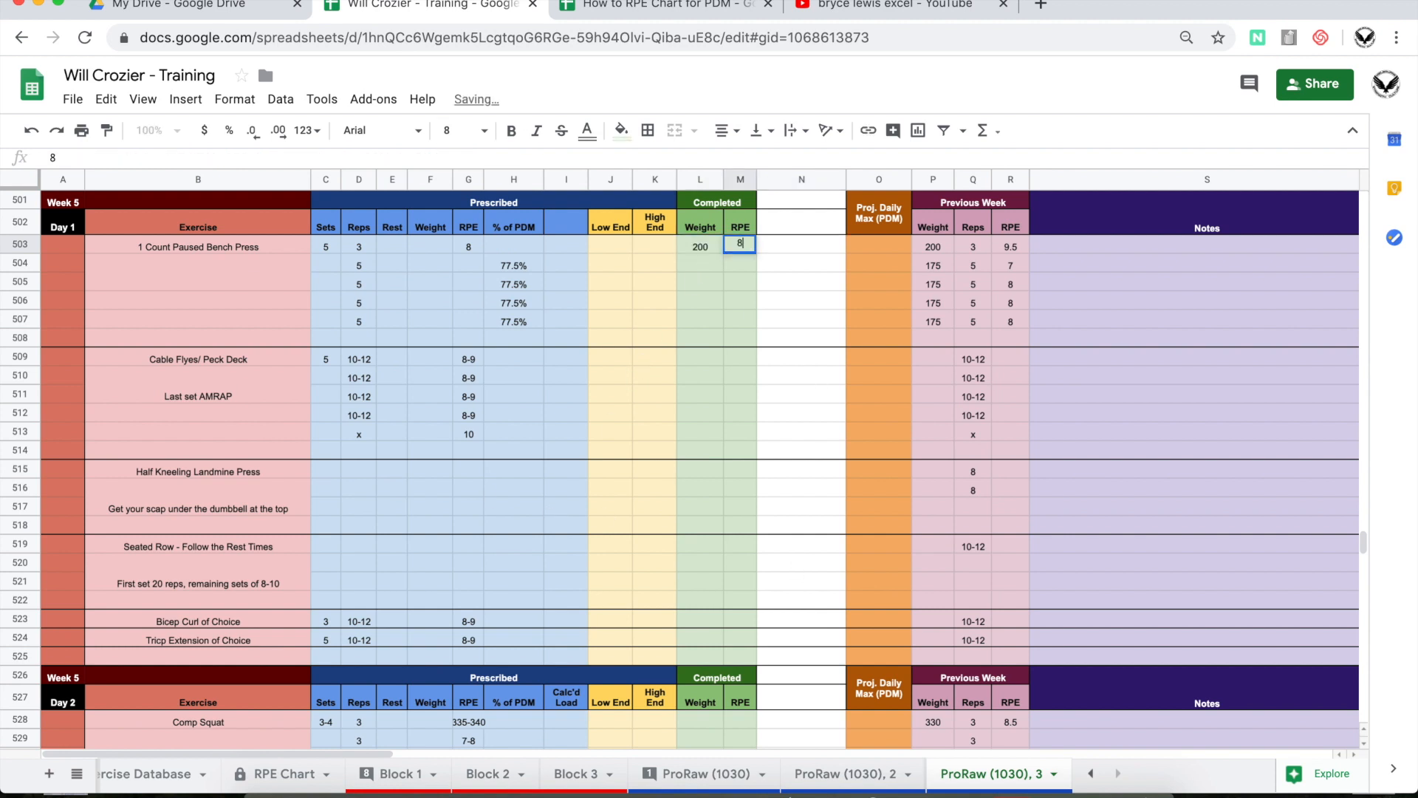
key(Return)
click(697, 255)
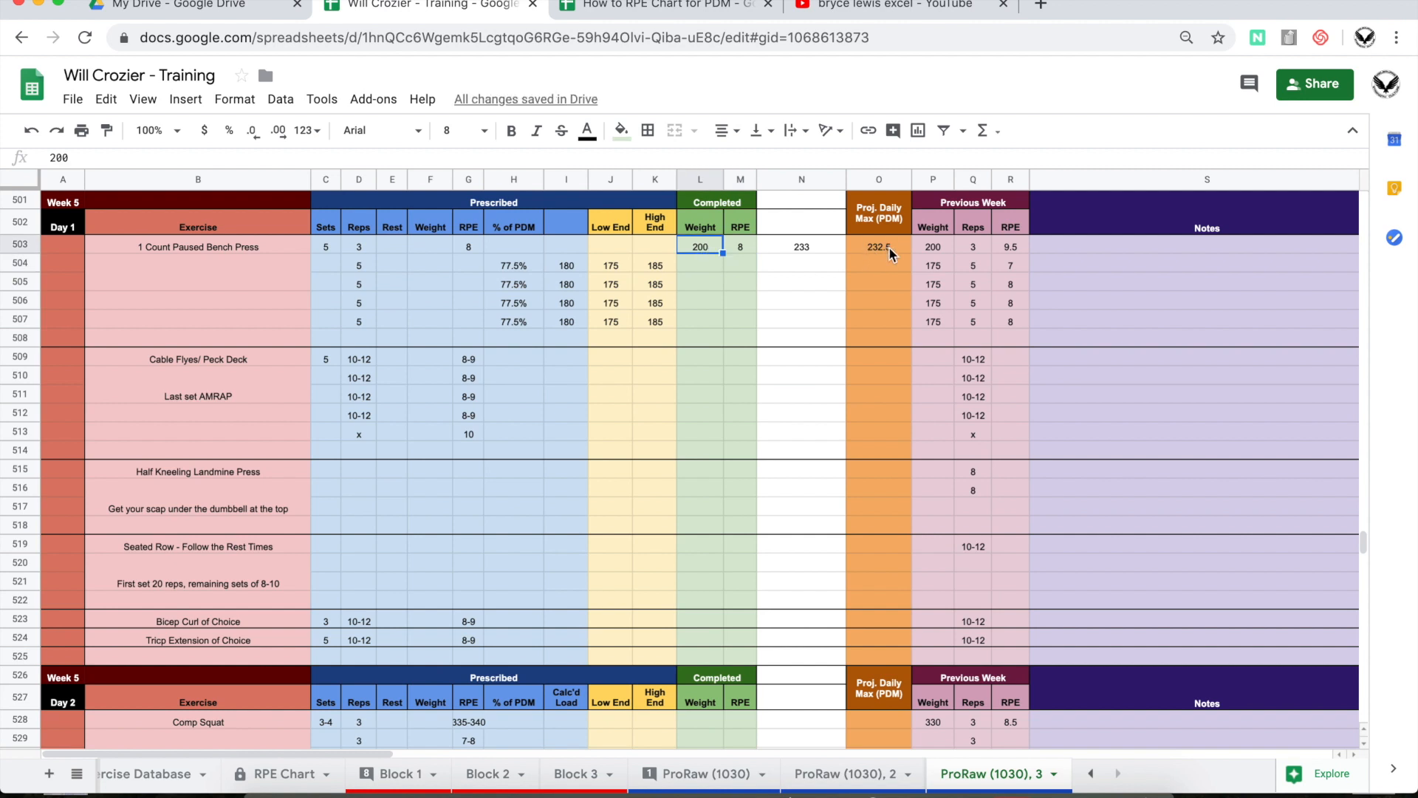
- Compare the training log's lookup formula in N503 with the VLOOKUP in J3 of the RPE chart spreadsheet
click(804, 248)
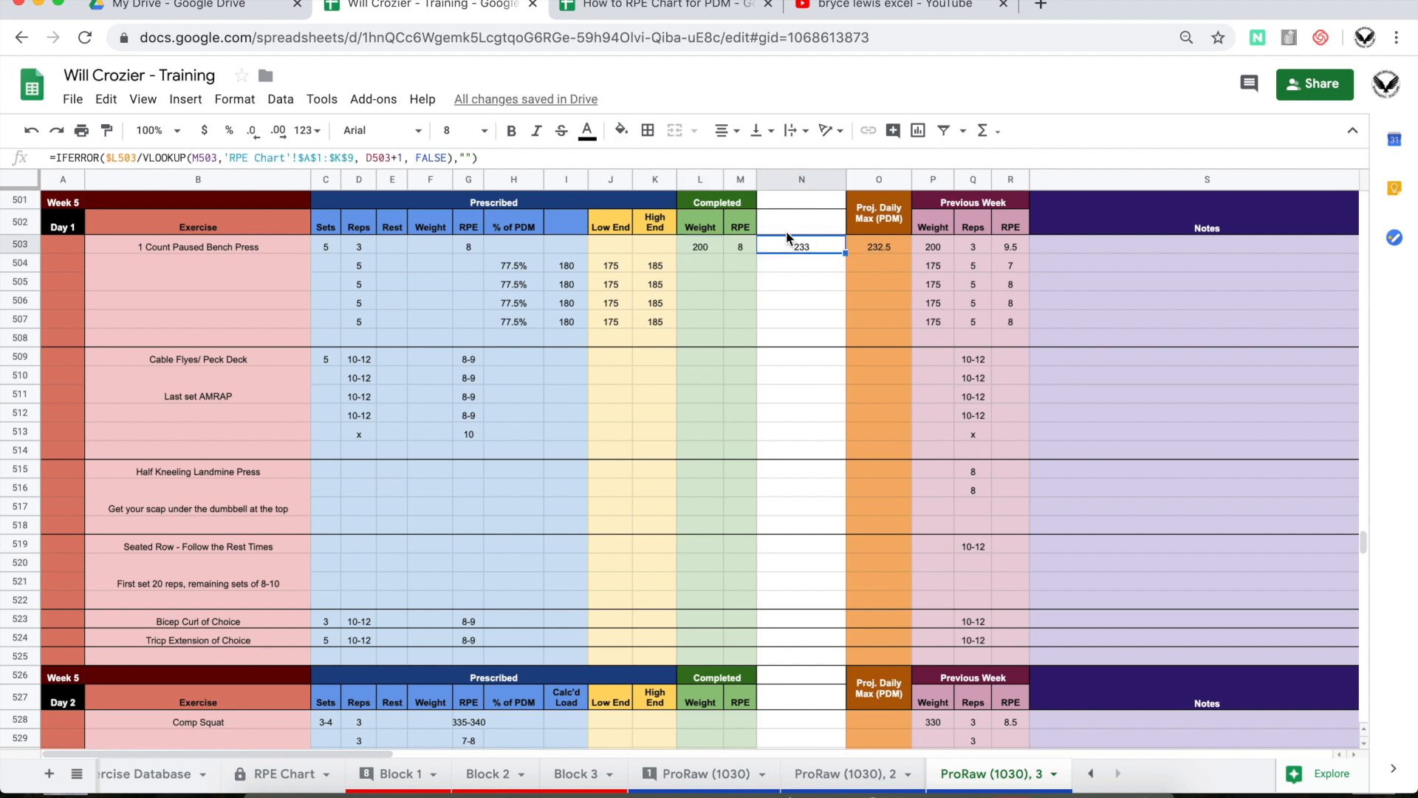
key(ctrl+Tab)
click(872, 238)
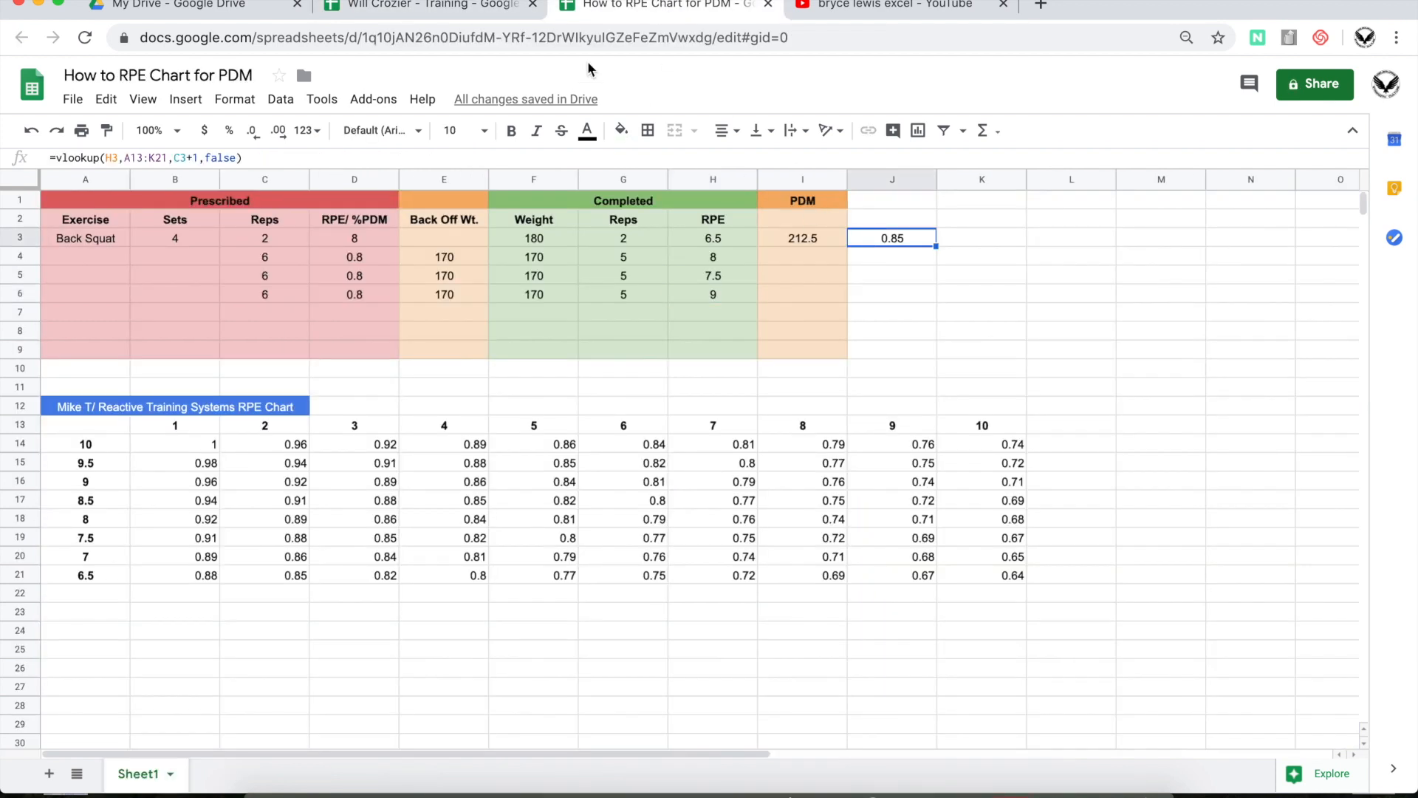
click(432, 6)
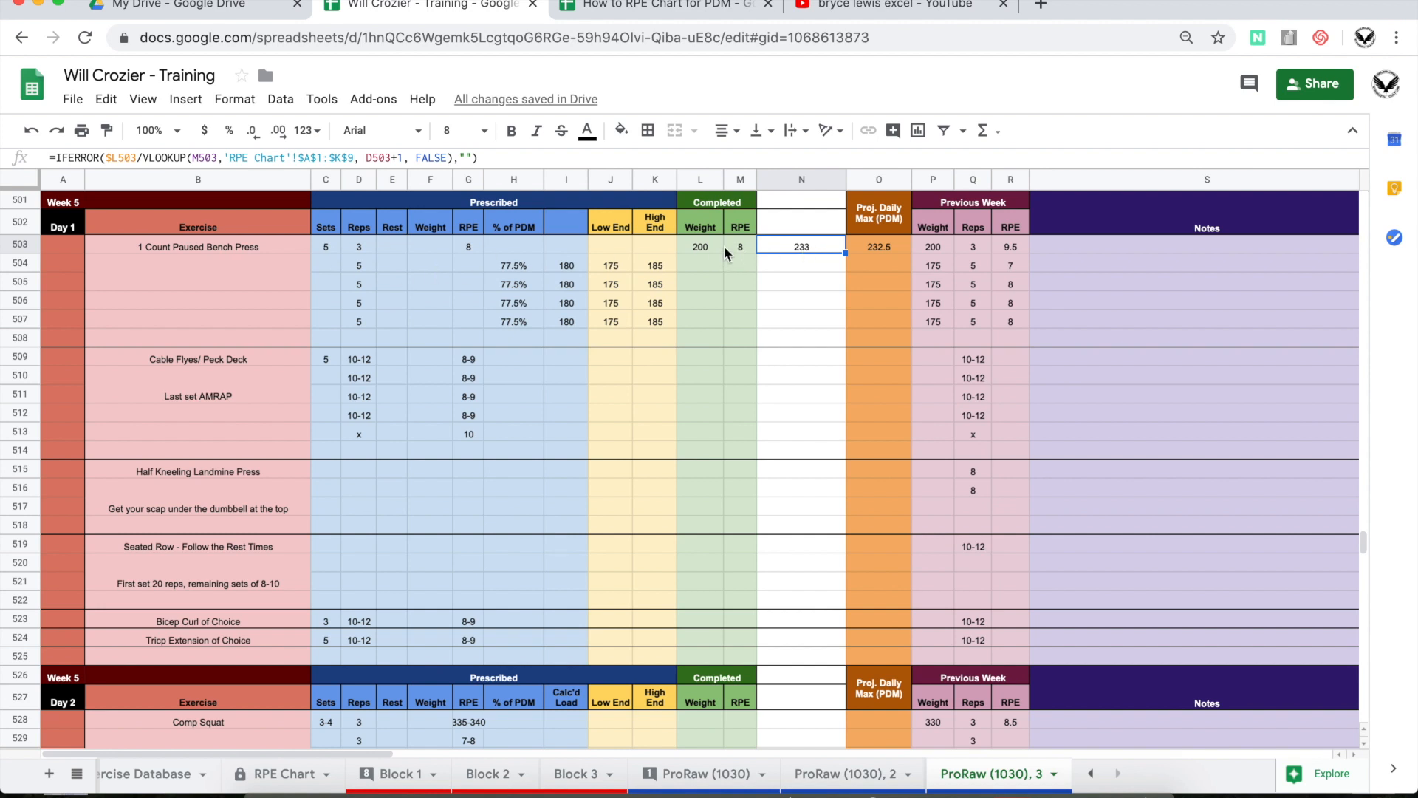
- Examine the bench press back-off load formula in I504 and the Low End and High End weights in rows 504 to 507
click(618, 269)
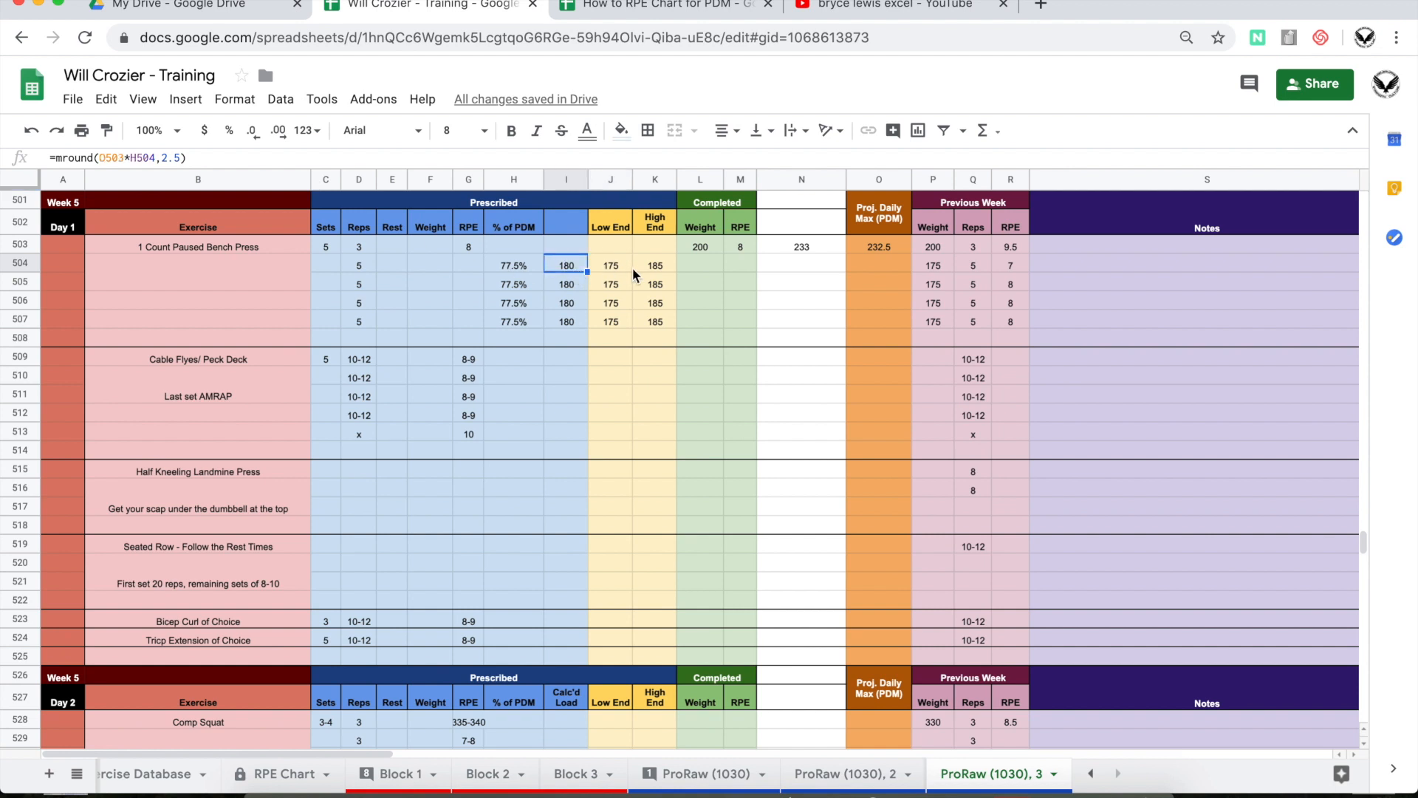
click(655, 268)
click(566, 271)
drag(611, 270, 651, 330)
click(697, 303)
click(705, 267)
drag(584, 269, 583, 329)
- Enter 180 as the completed weight of the bench press's first back-off set in L504
click(711, 267)
text(180)
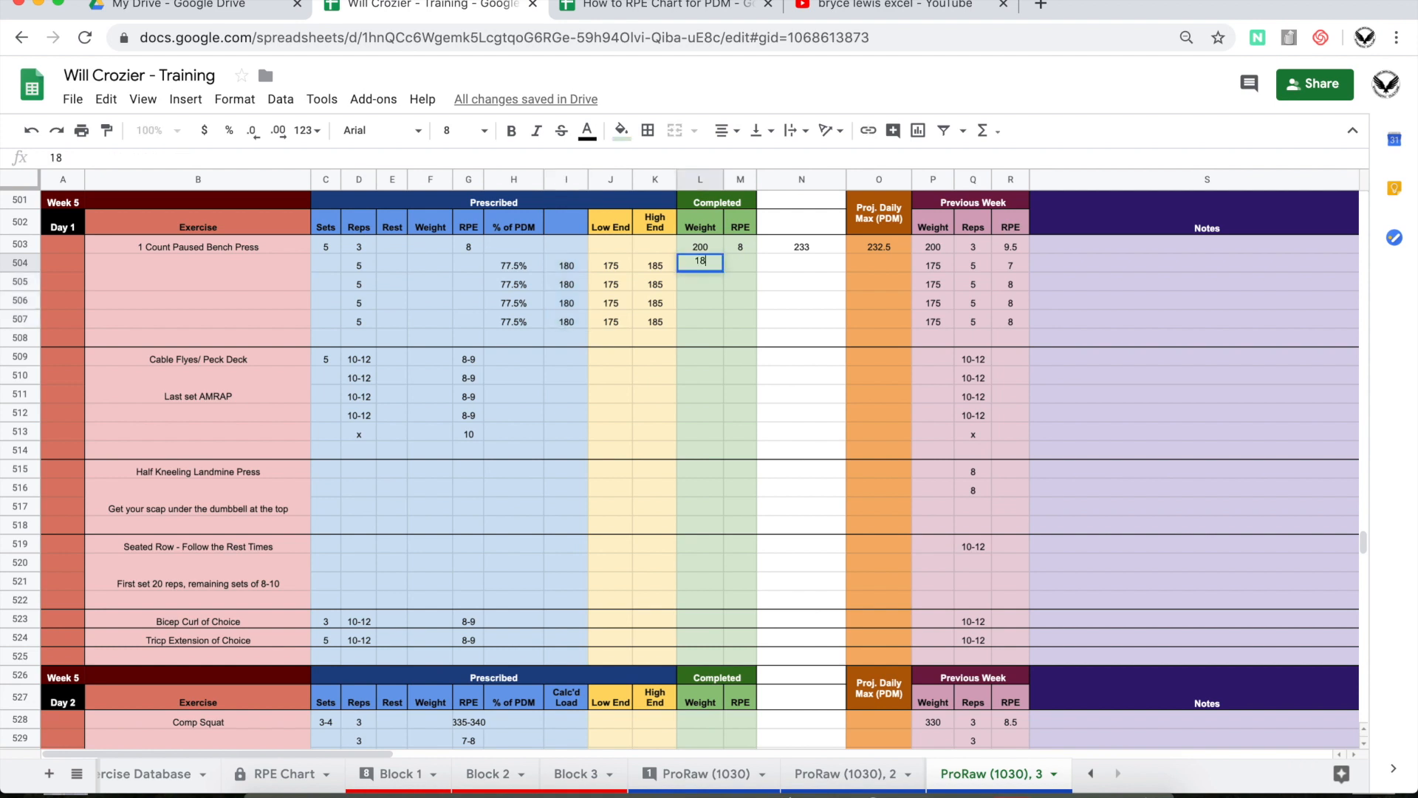
key(Return)
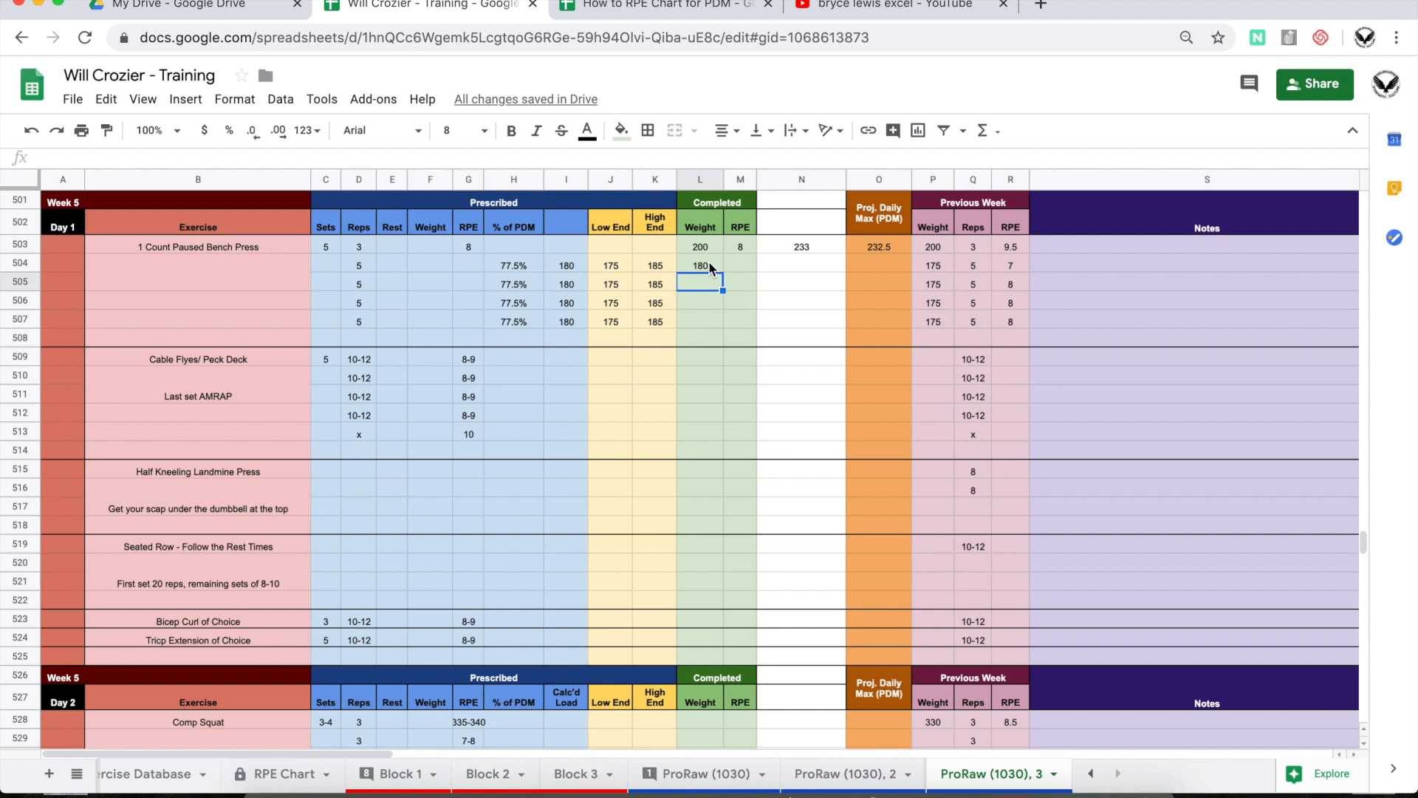
click(710, 268)
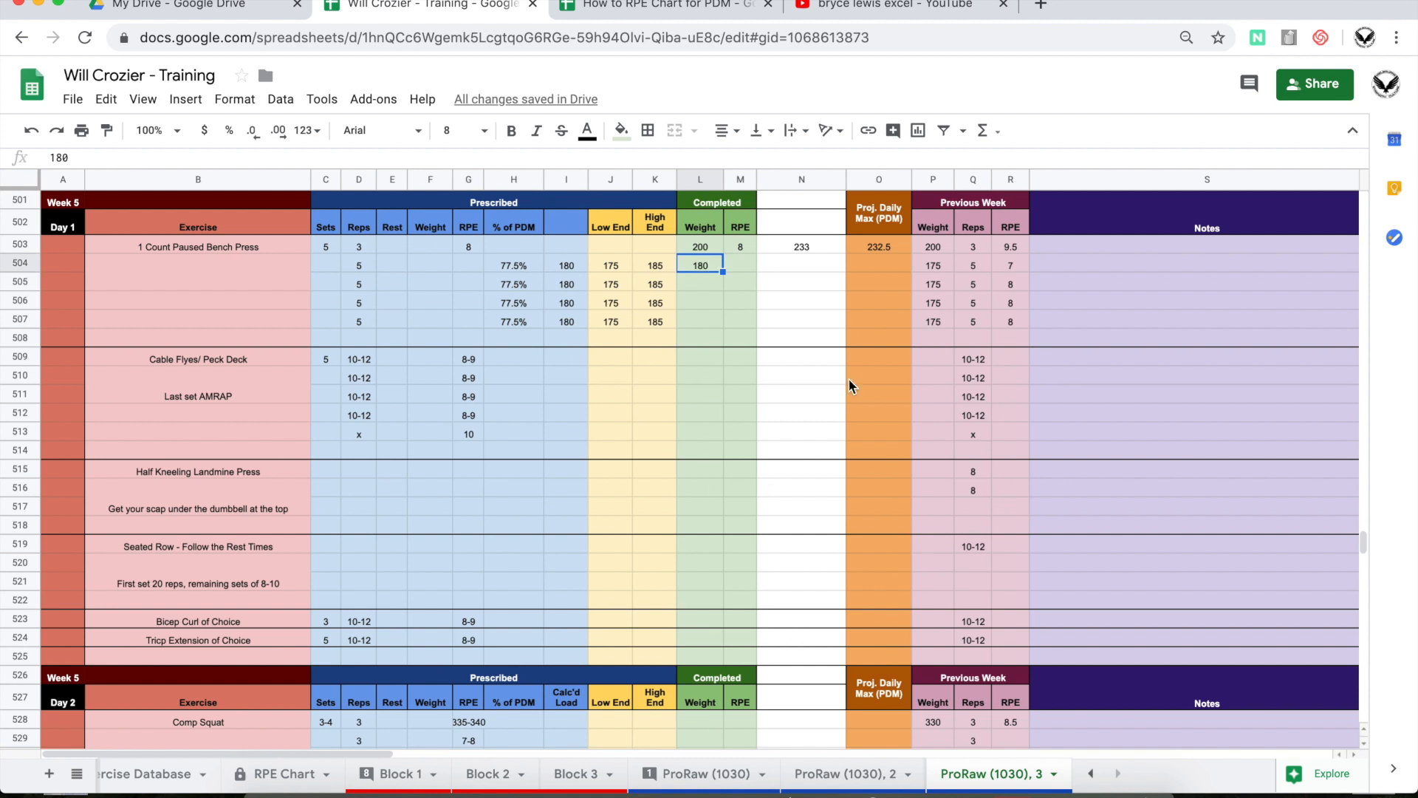
- Hide the lookup column N between the Completed RPE and Proj. Daily Max (PDM) columns in the training log
right_click(805, 184)
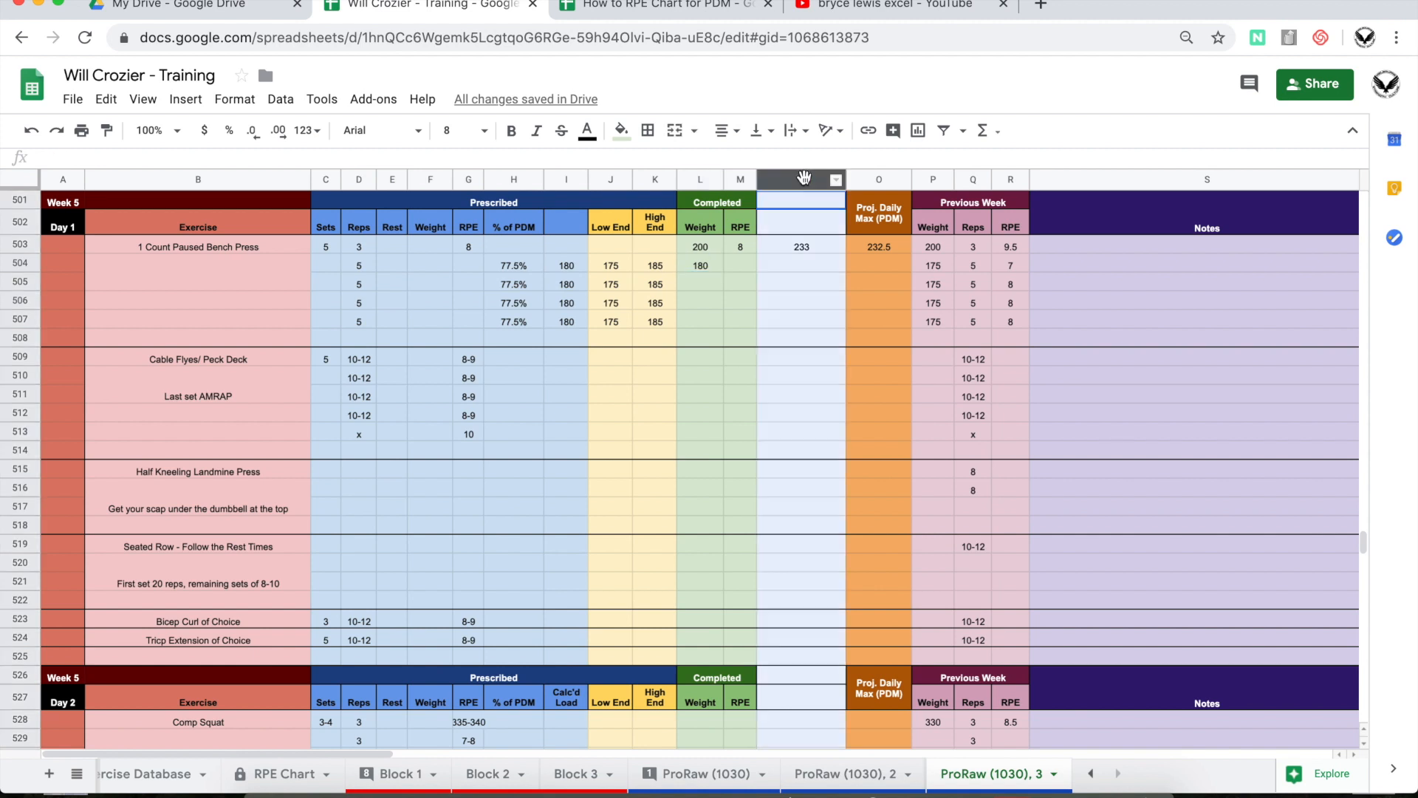
click(872, 403)
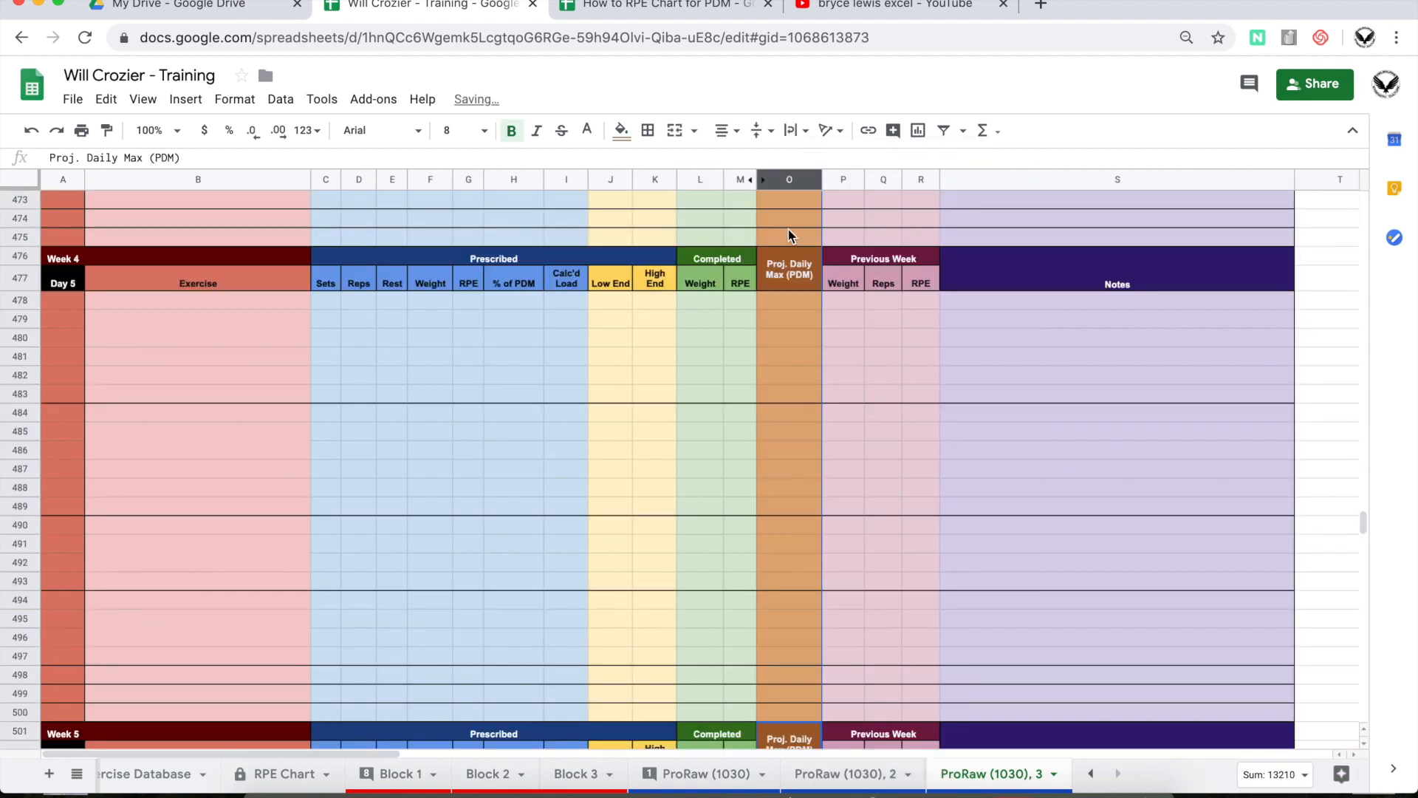
scroll(692, 327, up, 10)
scroll(692, 328, down, 10)
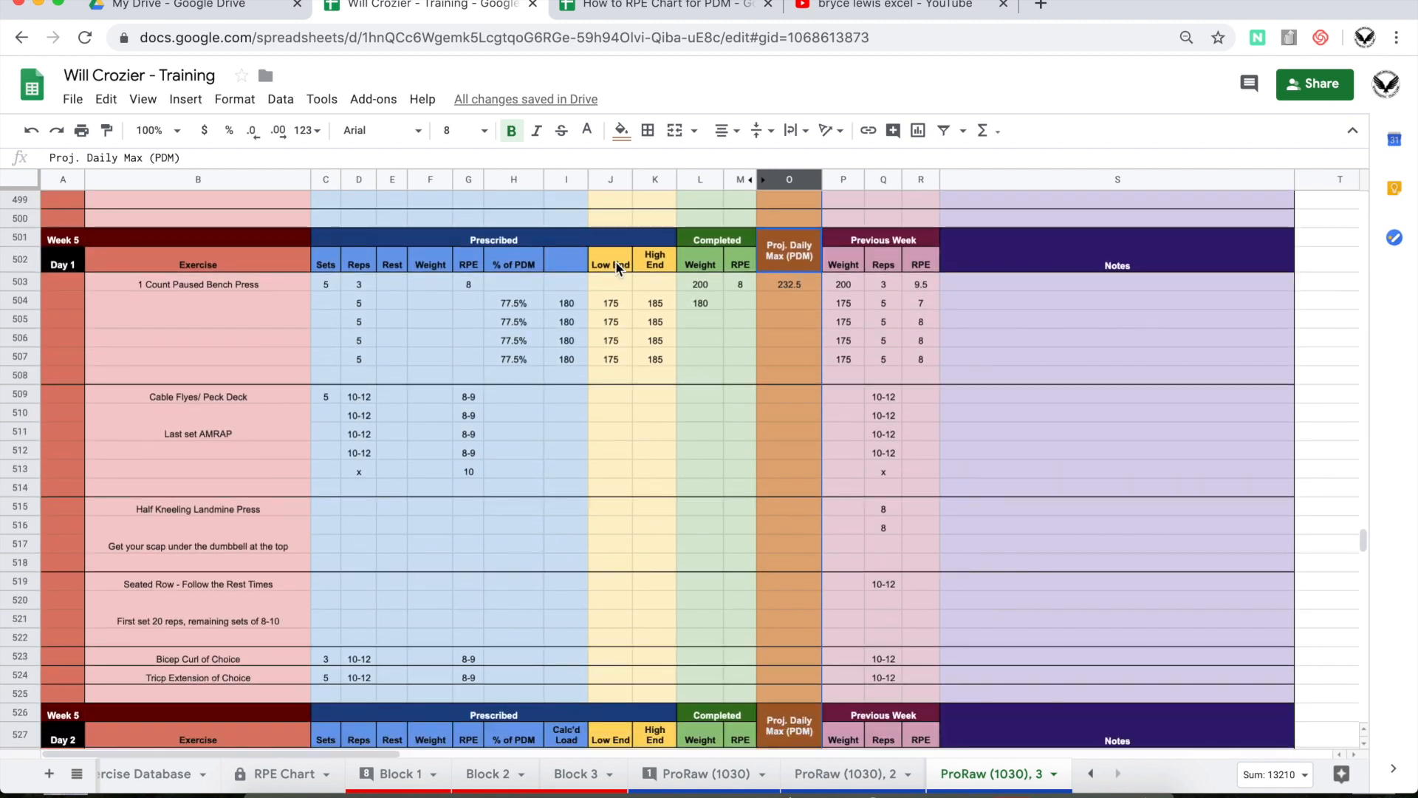
- Clear the completed weights in L503:L504 and the completed RPE in M503 for the 1 Count Paused Bench Press
drag(700, 284, 700, 303)
key(Delete)
click(740, 284)
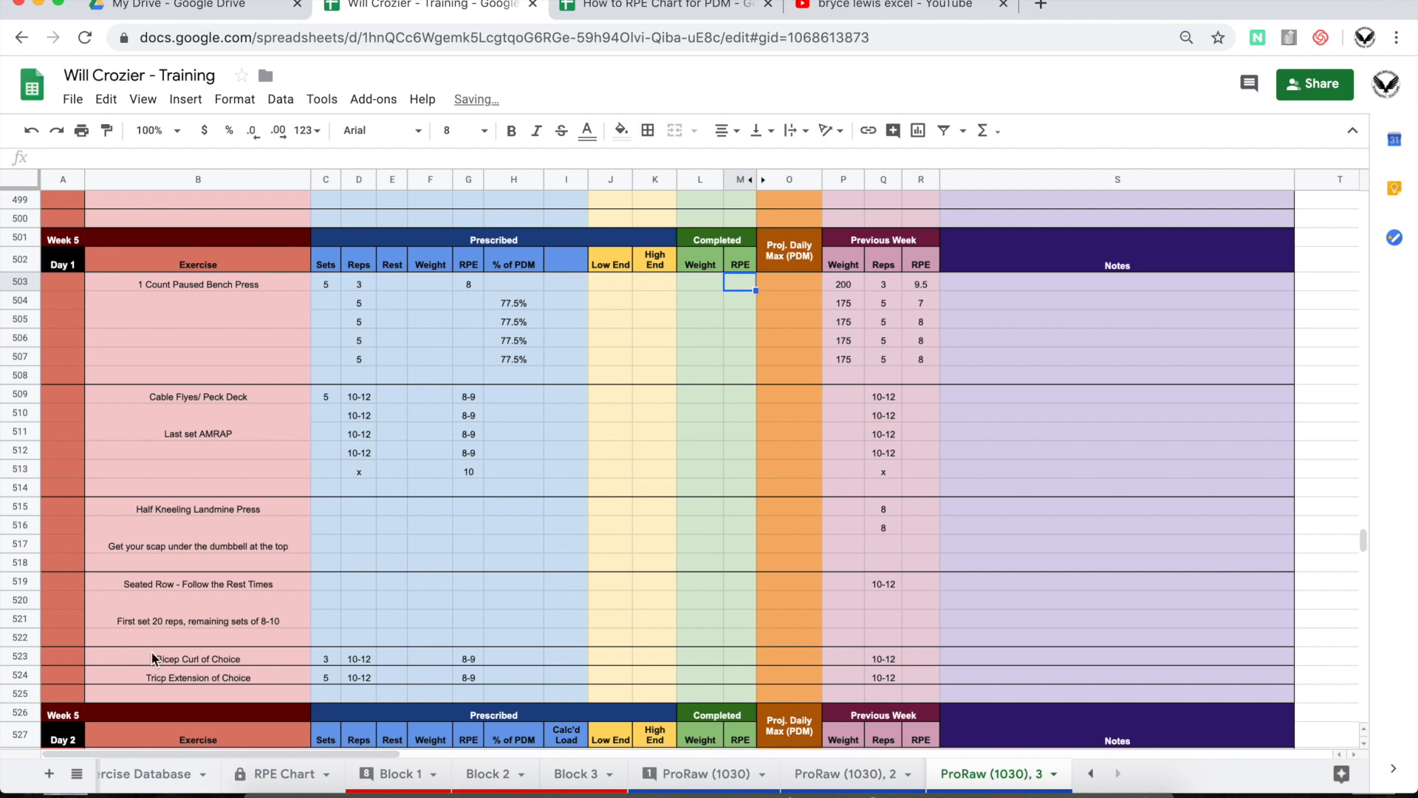
- Hide the RPE Chart sheet of the training spreadsheet and return to the ProRaw (1030), 3 sheet
click(76, 774)
click(160, 583)
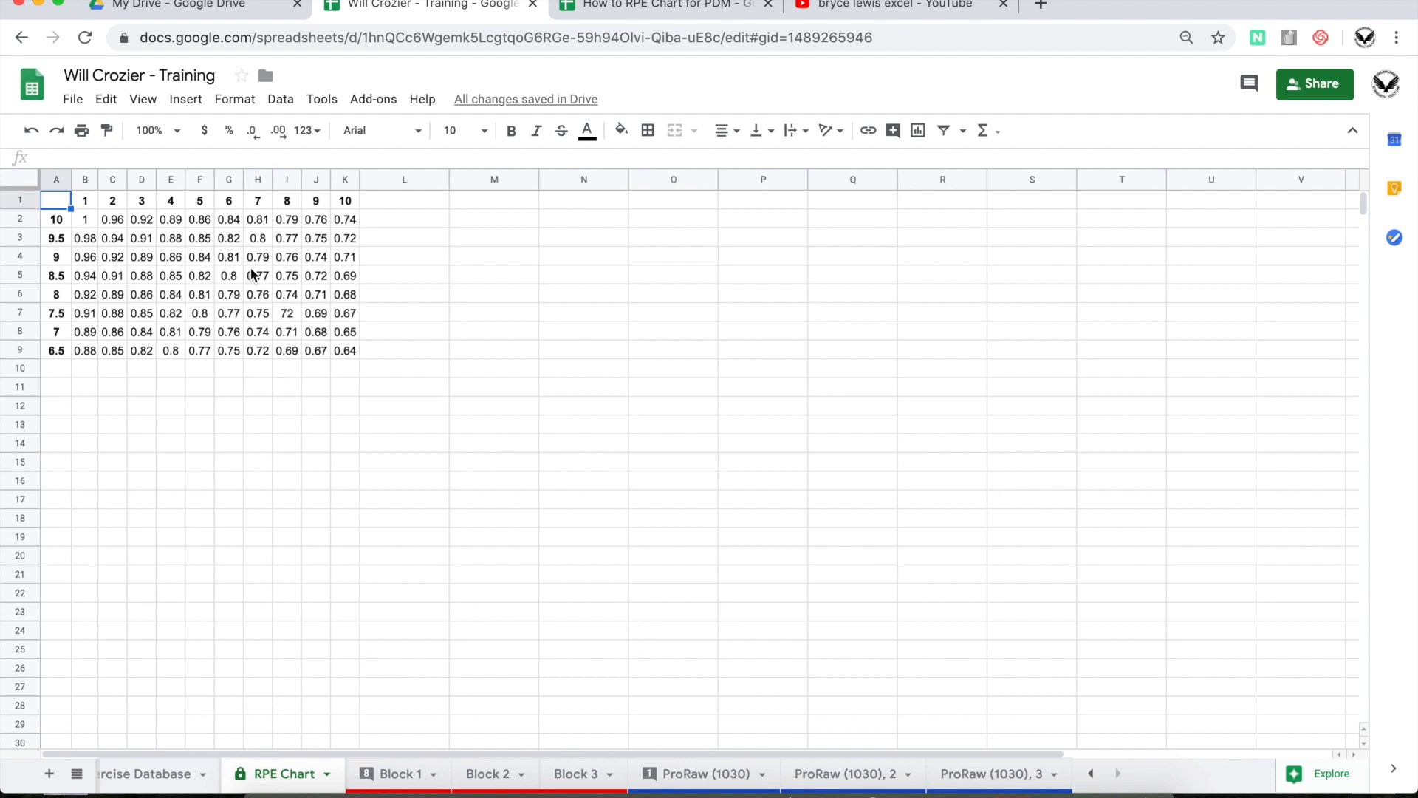
right_click(255, 775)
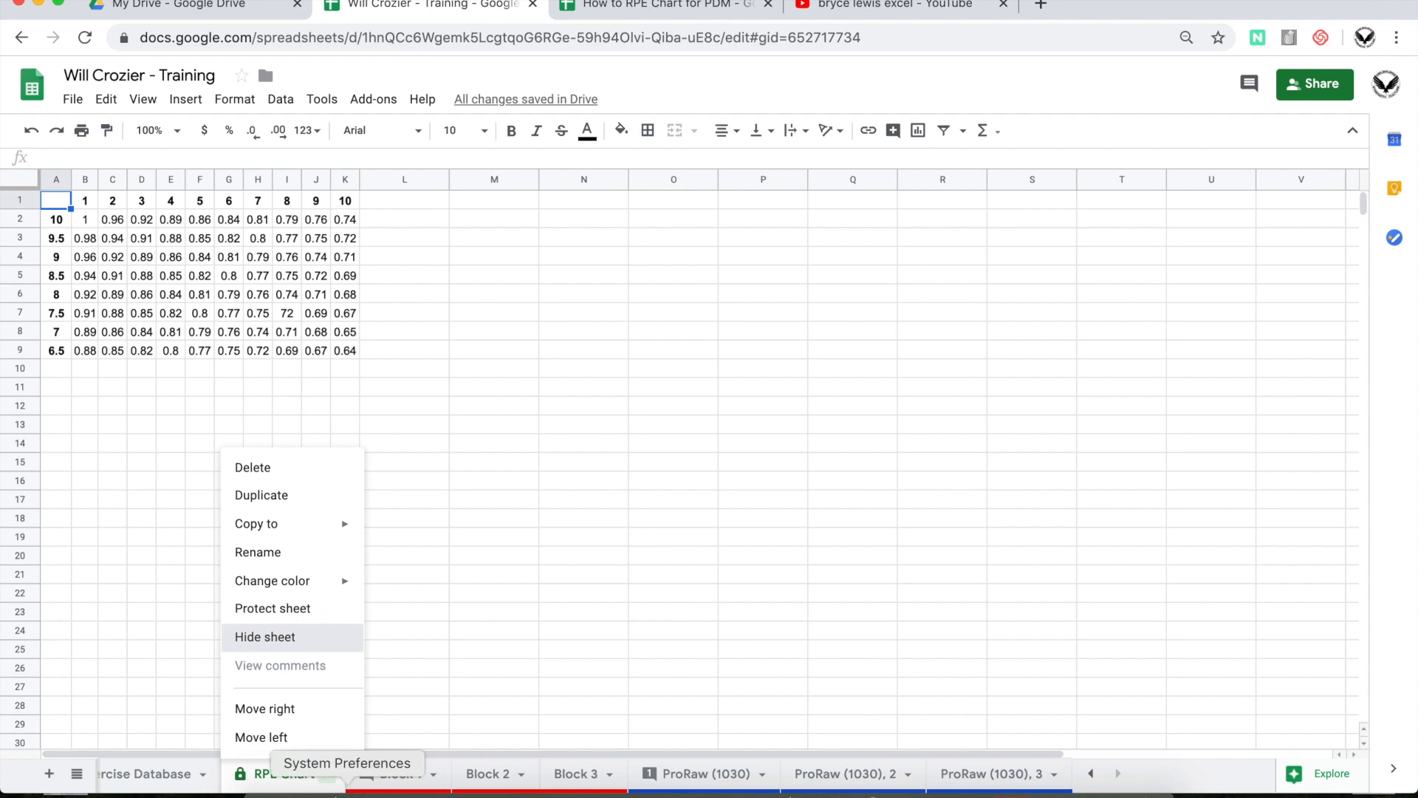
click(264, 636)
click(399, 773)
click(994, 771)
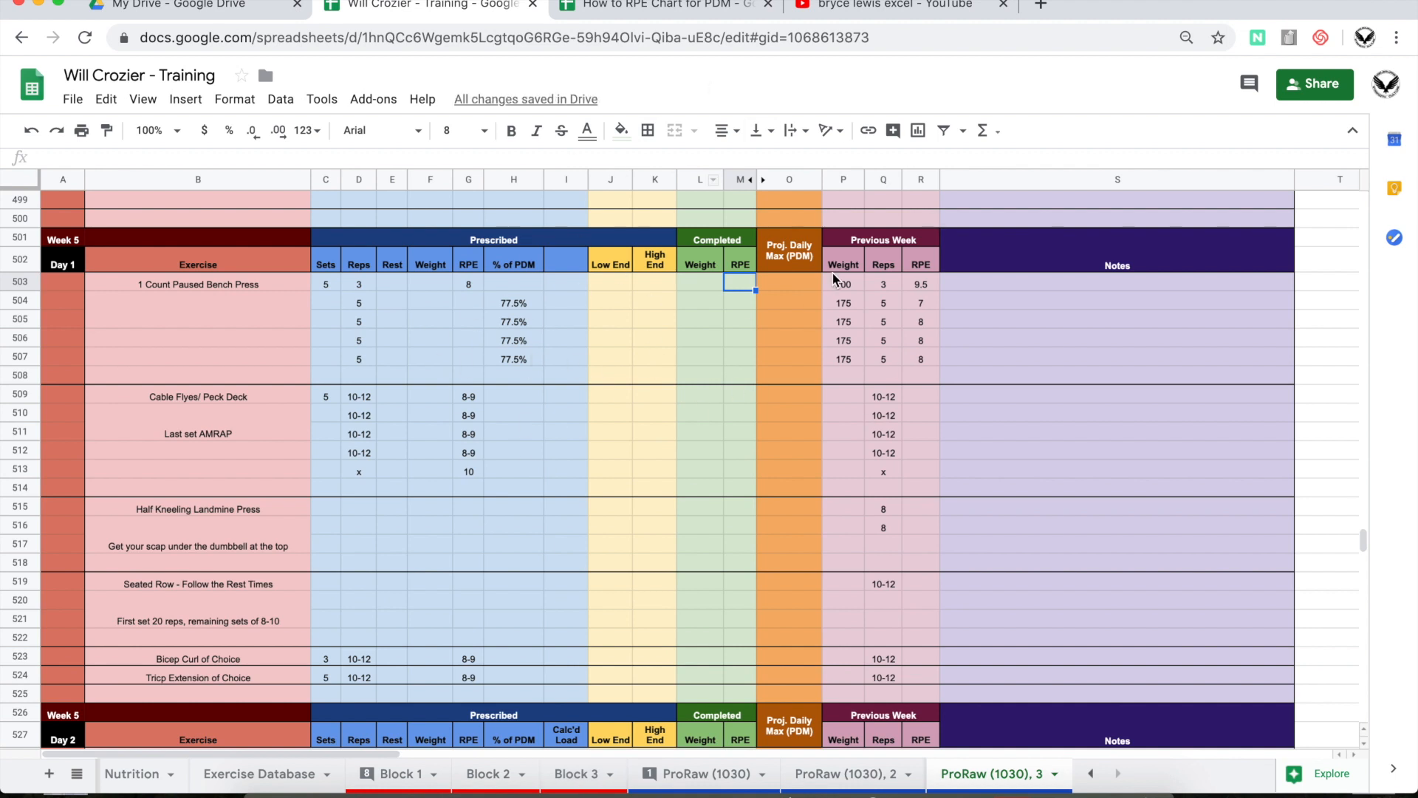
- Compare the How to RPE Chart for PDM spreadsheet with the weekly layout of the training log
click(695, 4)
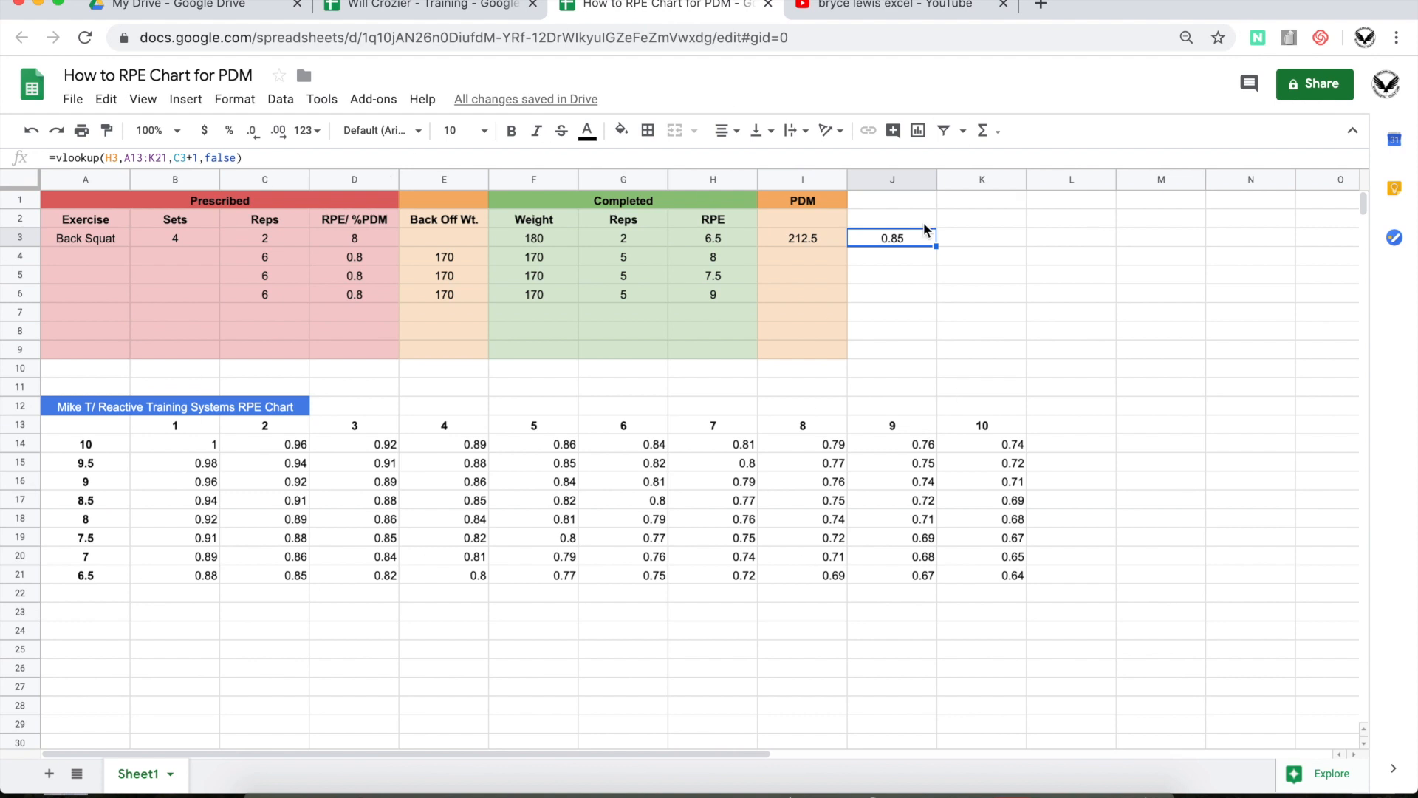
click(433, 14)
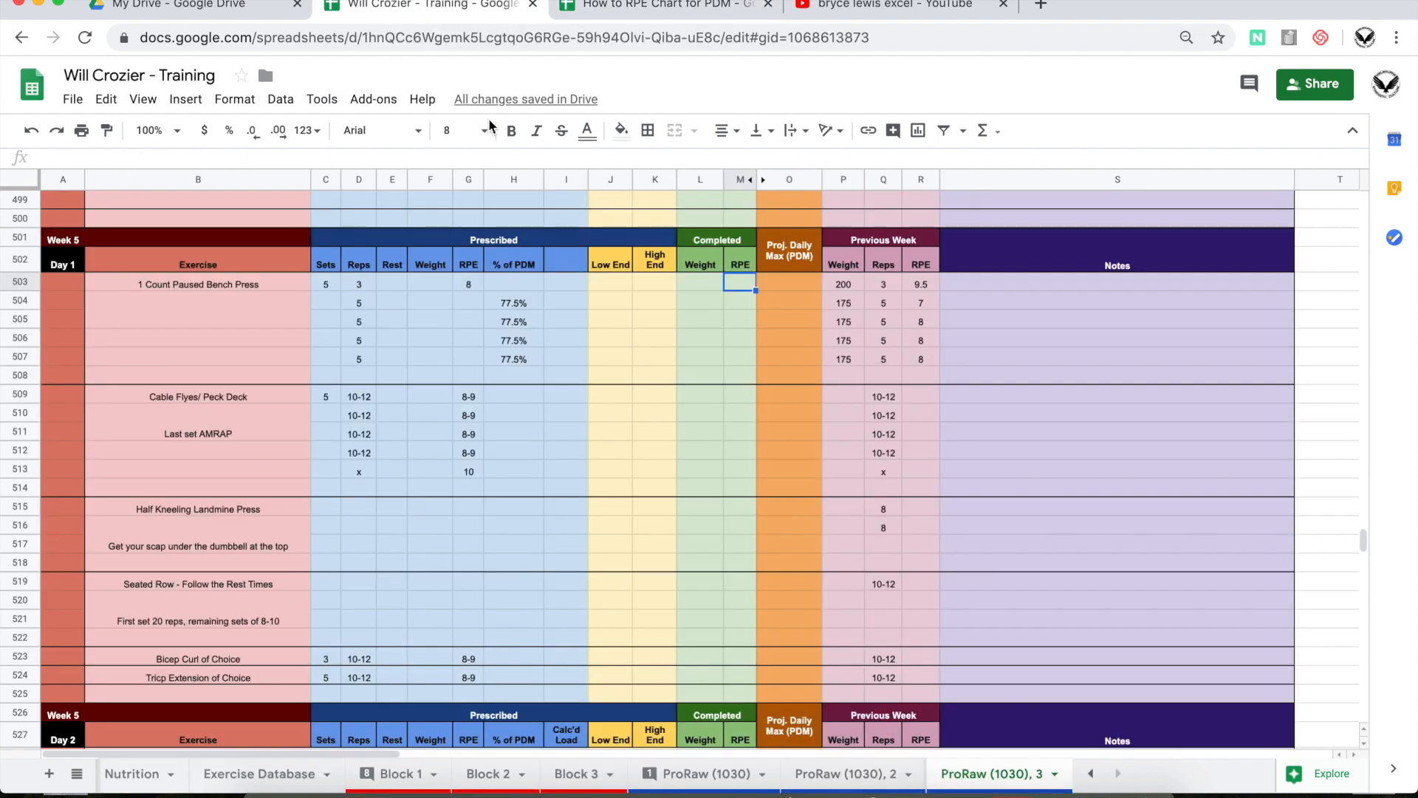
scroll(439, 533, up, 20)
scroll(439, 533, down, 20)
scroll(439, 533, up, 15)
scroll(440, 533, down, 8)
- Review the Prescribed, Back Off Wt., Completed and PDM blocks in A1:I9 of the How to RPE Chart for PDM spreadsheet
click(706, 9)
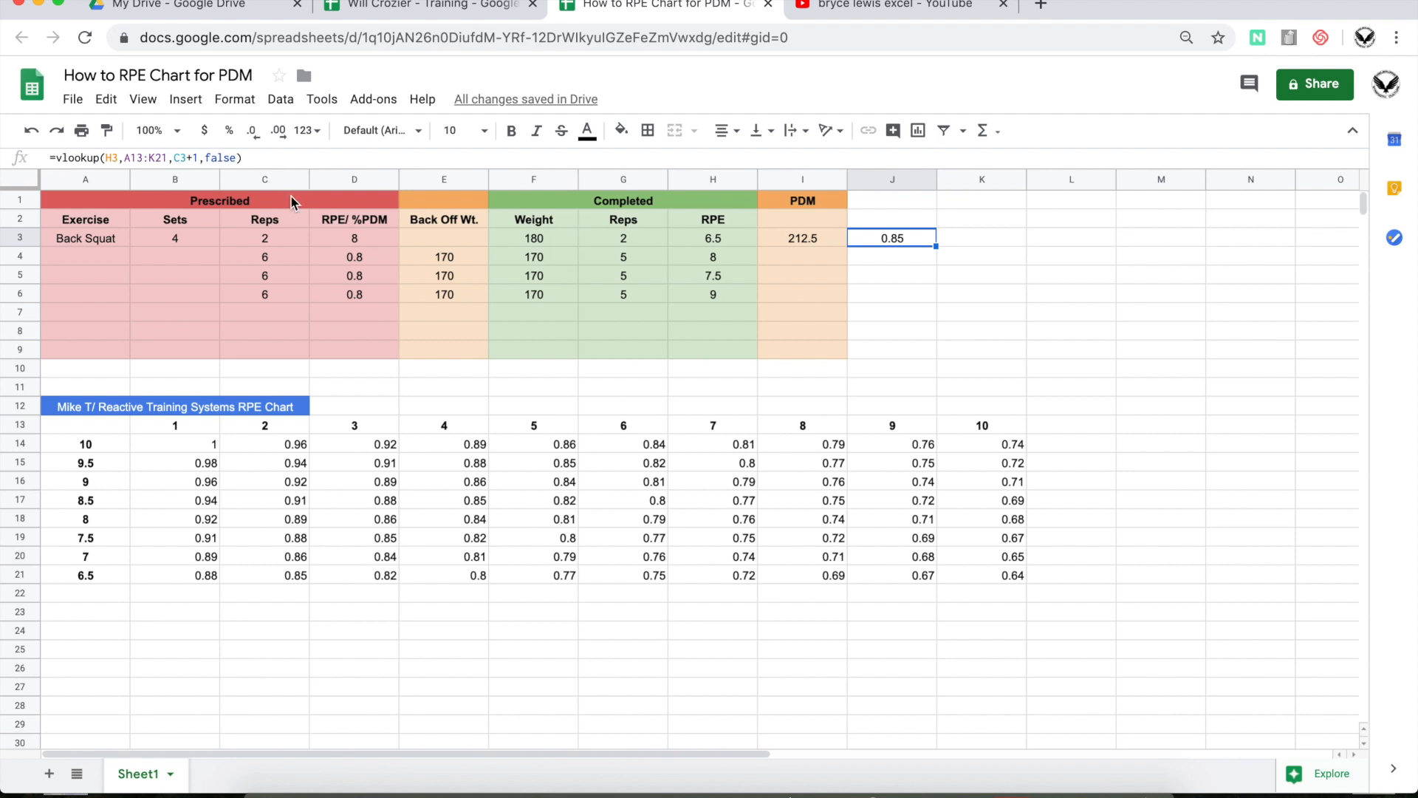
drag(275, 202, 769, 351)
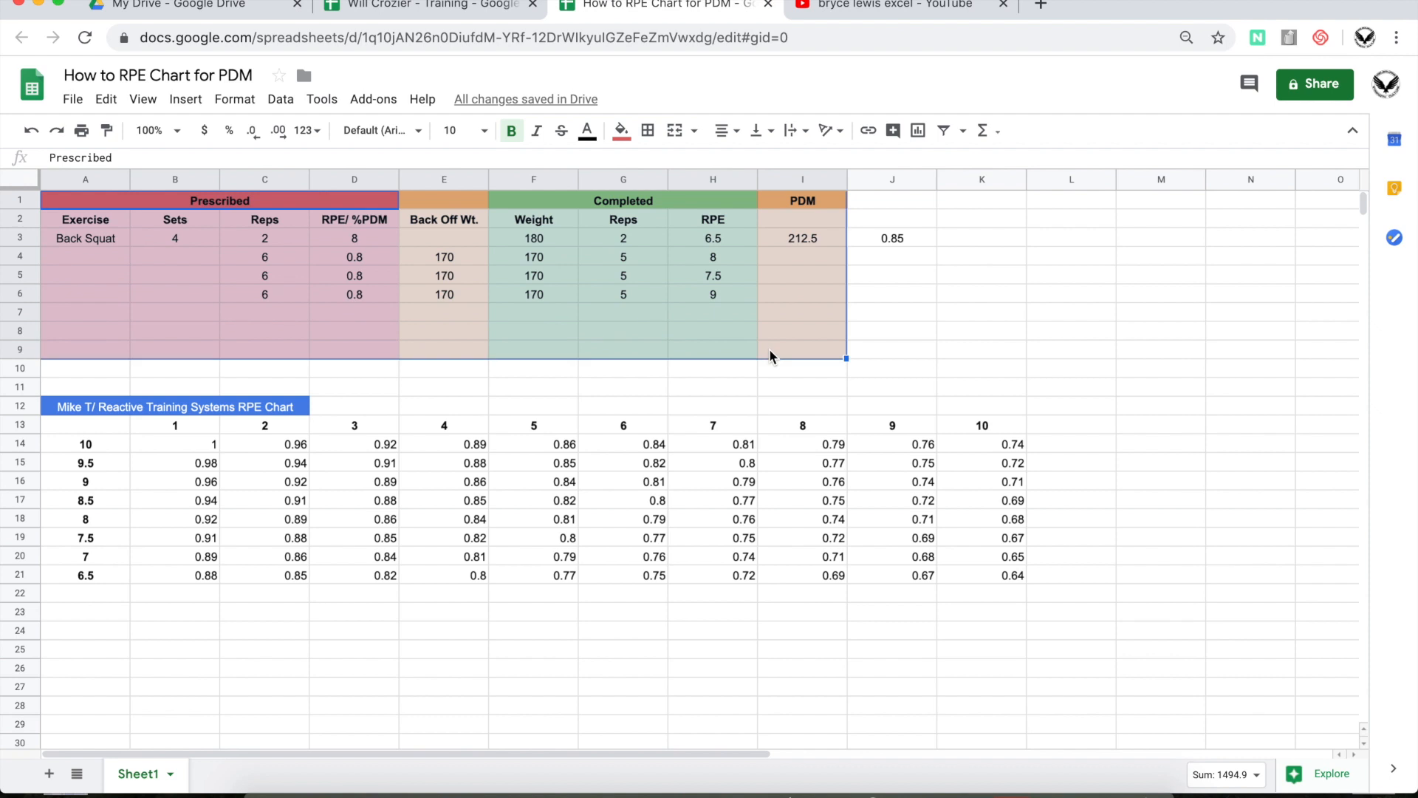
click(809, 255)
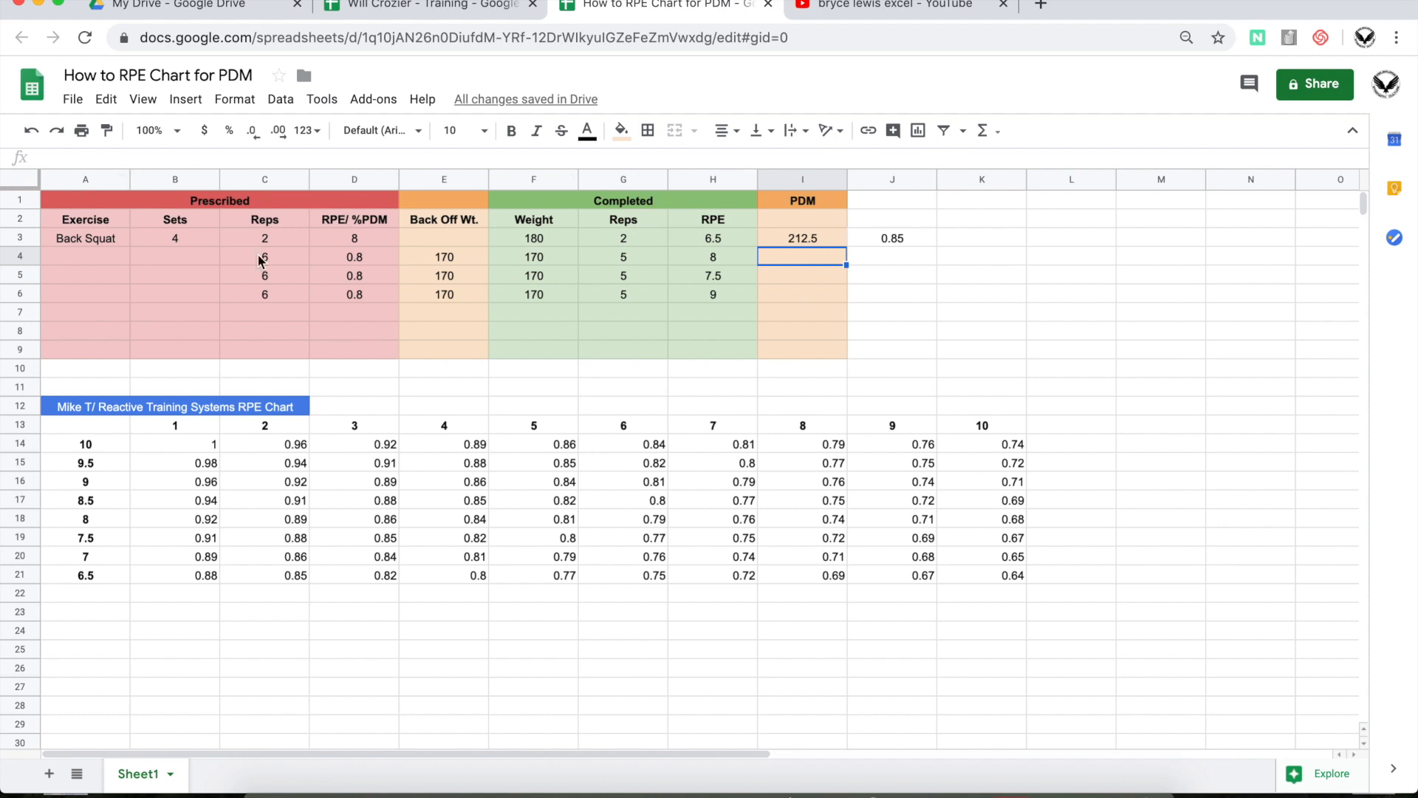
drag(128, 221, 385, 351)
drag(456, 222, 458, 354)
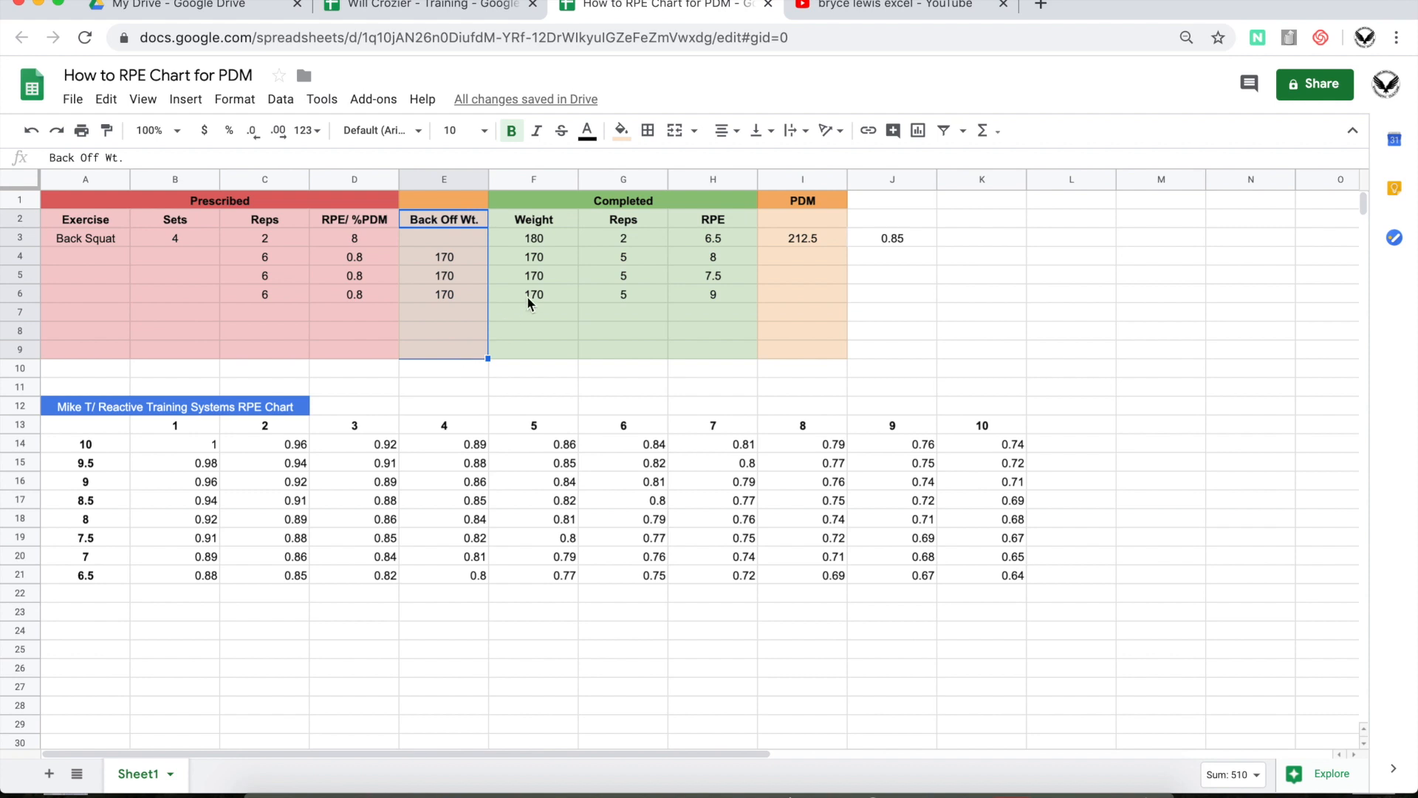
- Review the Completed Weight and RPE columns for Week 4 Day 4 in the training log
click(472, 9)
scroll(470, 552, up, 5)
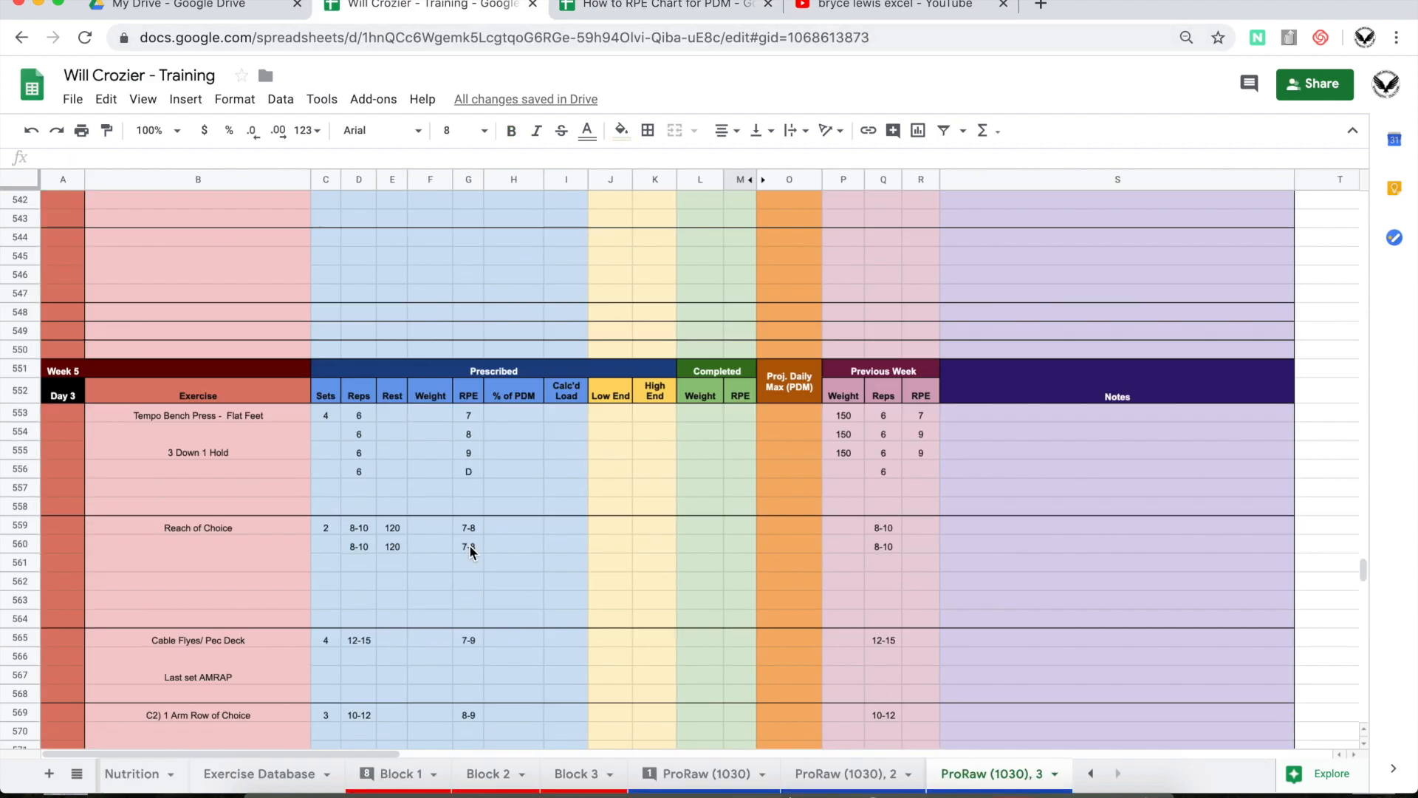
scroll(470, 553, up, 3)
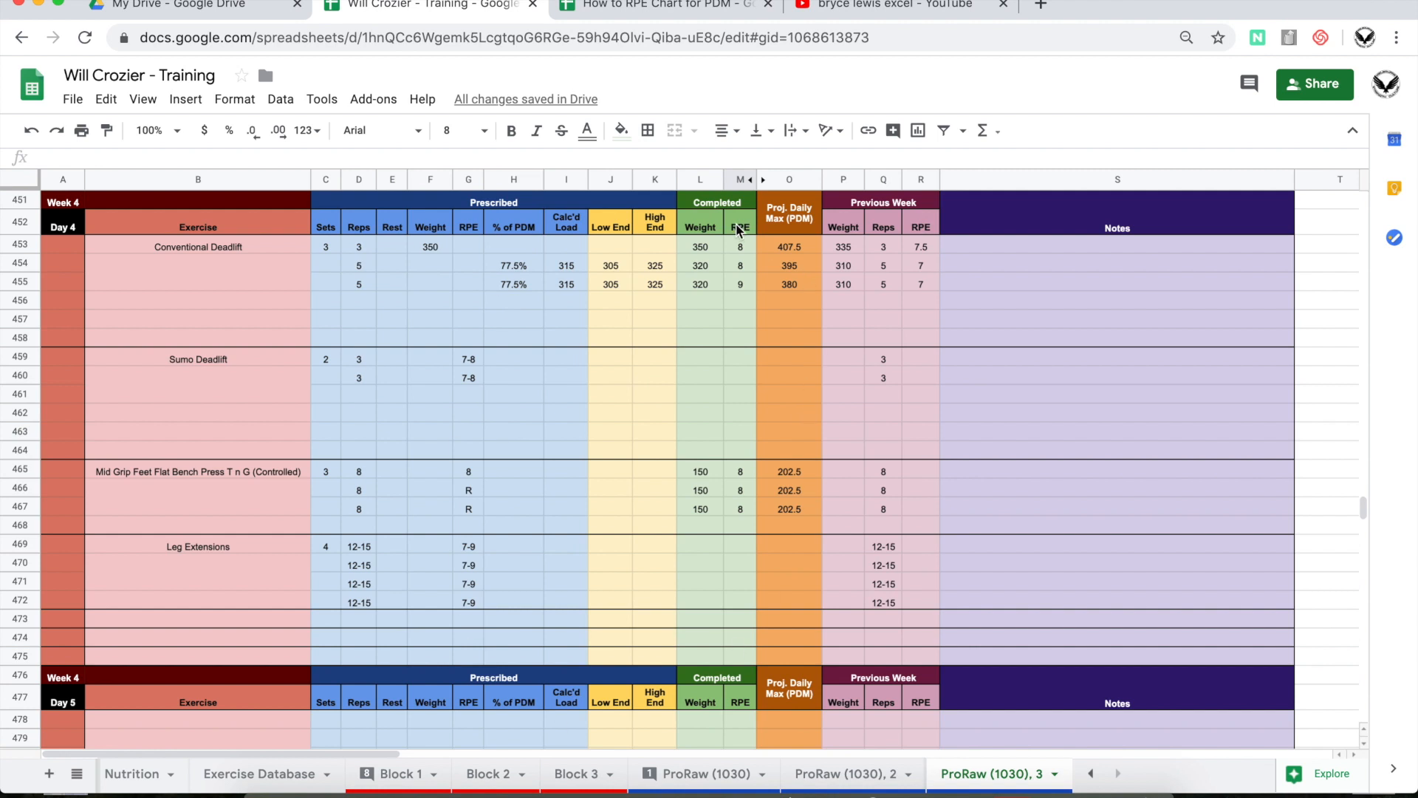
drag(721, 213, 722, 636)
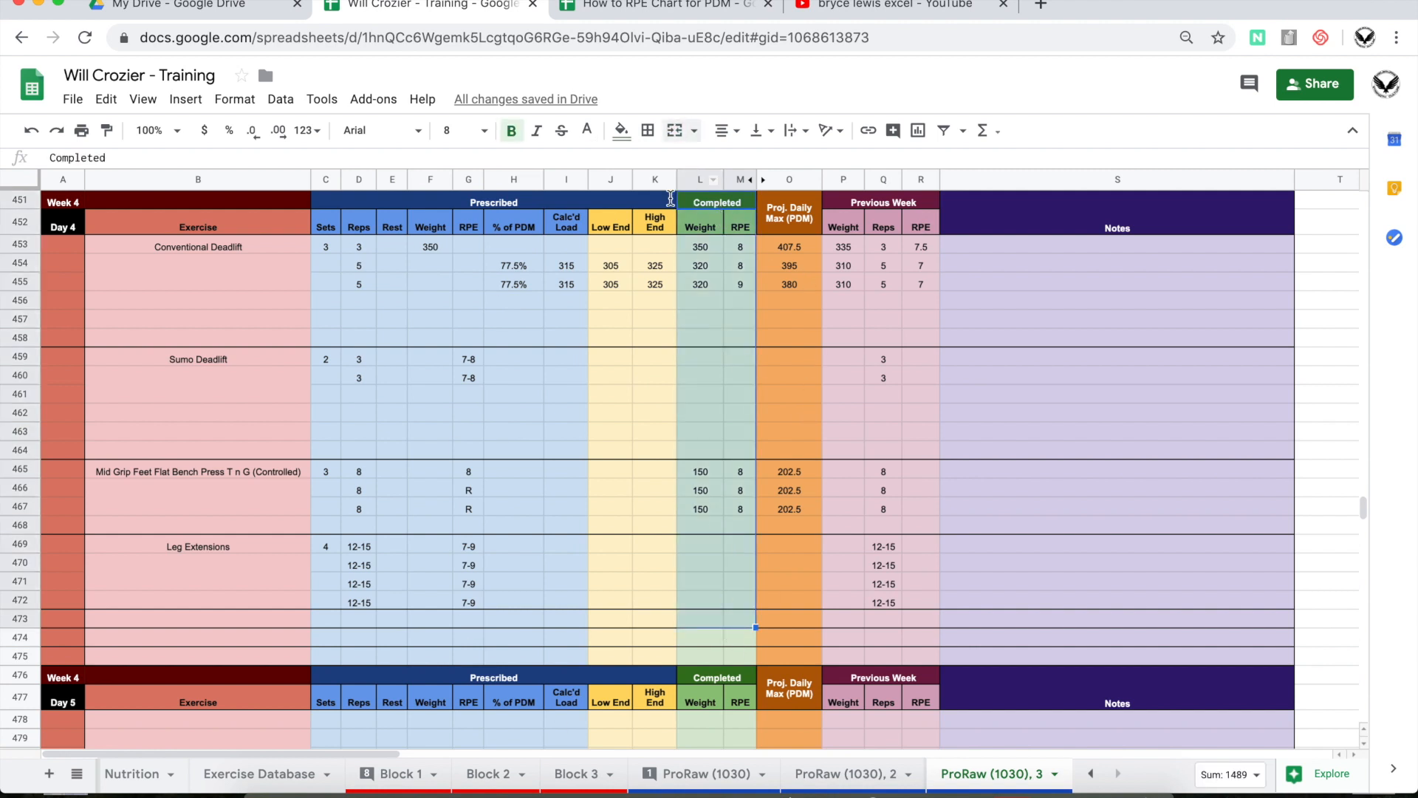
- View the Prescribed header in the RPE chart spreadsheet, check the Excel Basics for Trainers videos on YouTube, and return to the spreadsheet
key(ctrl+Tab)
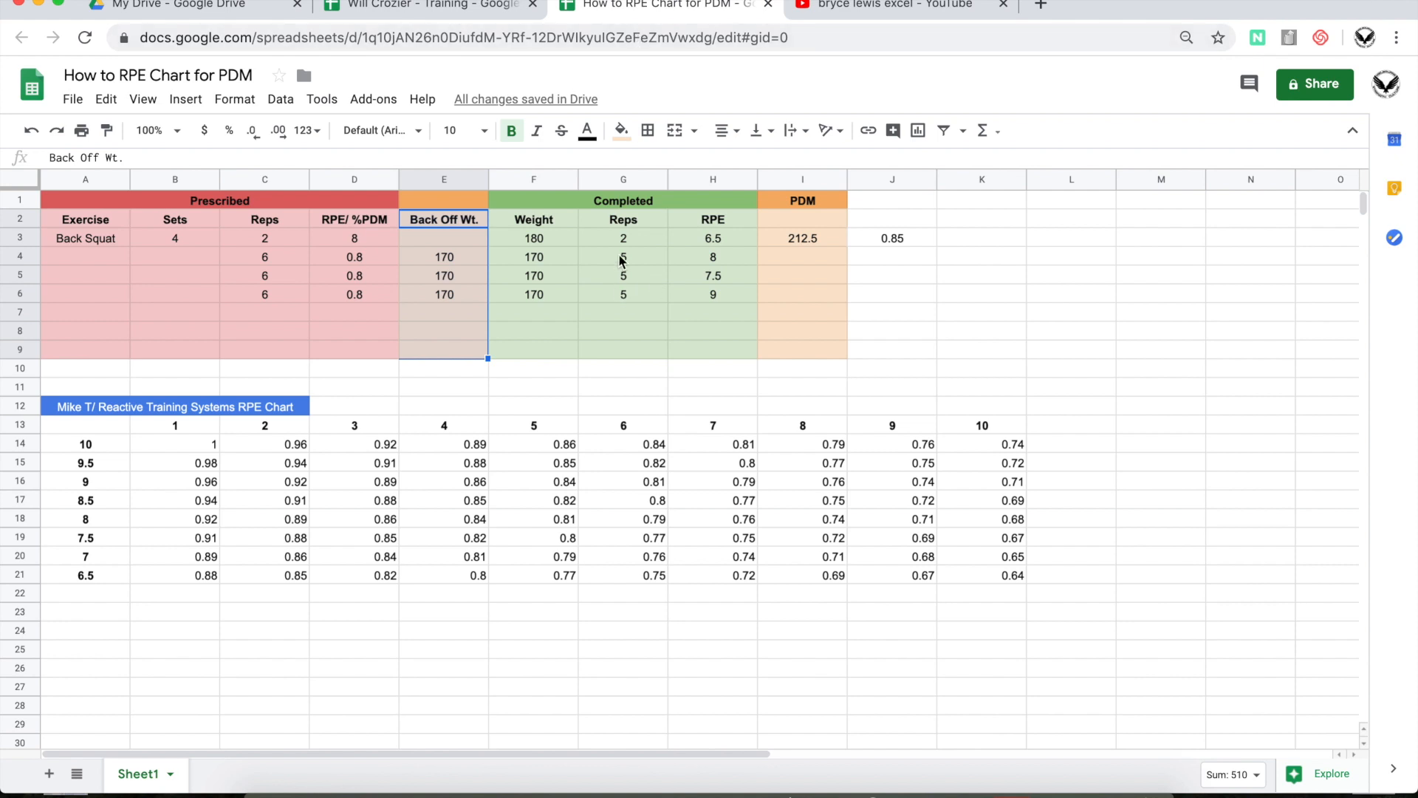
click(182, 200)
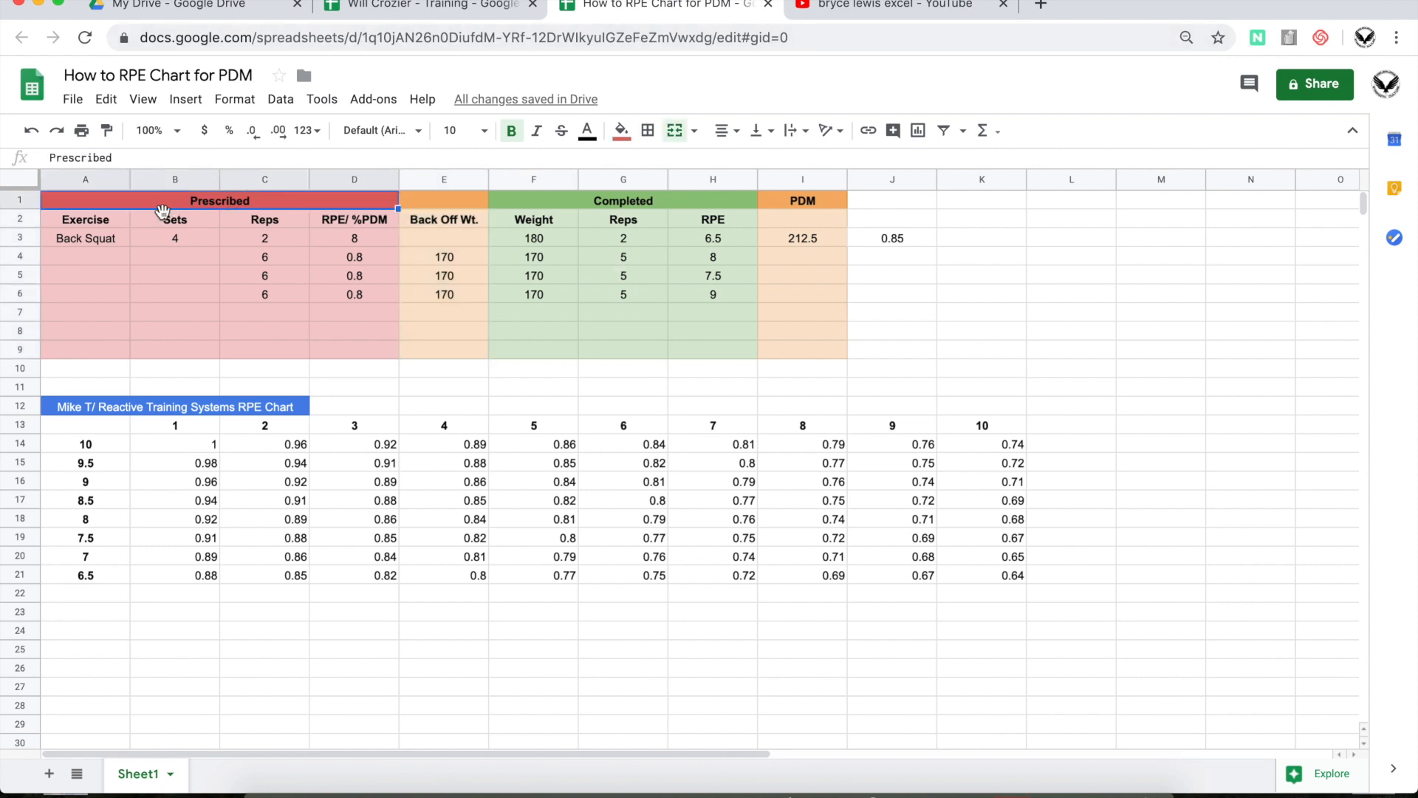
click(870, 16)
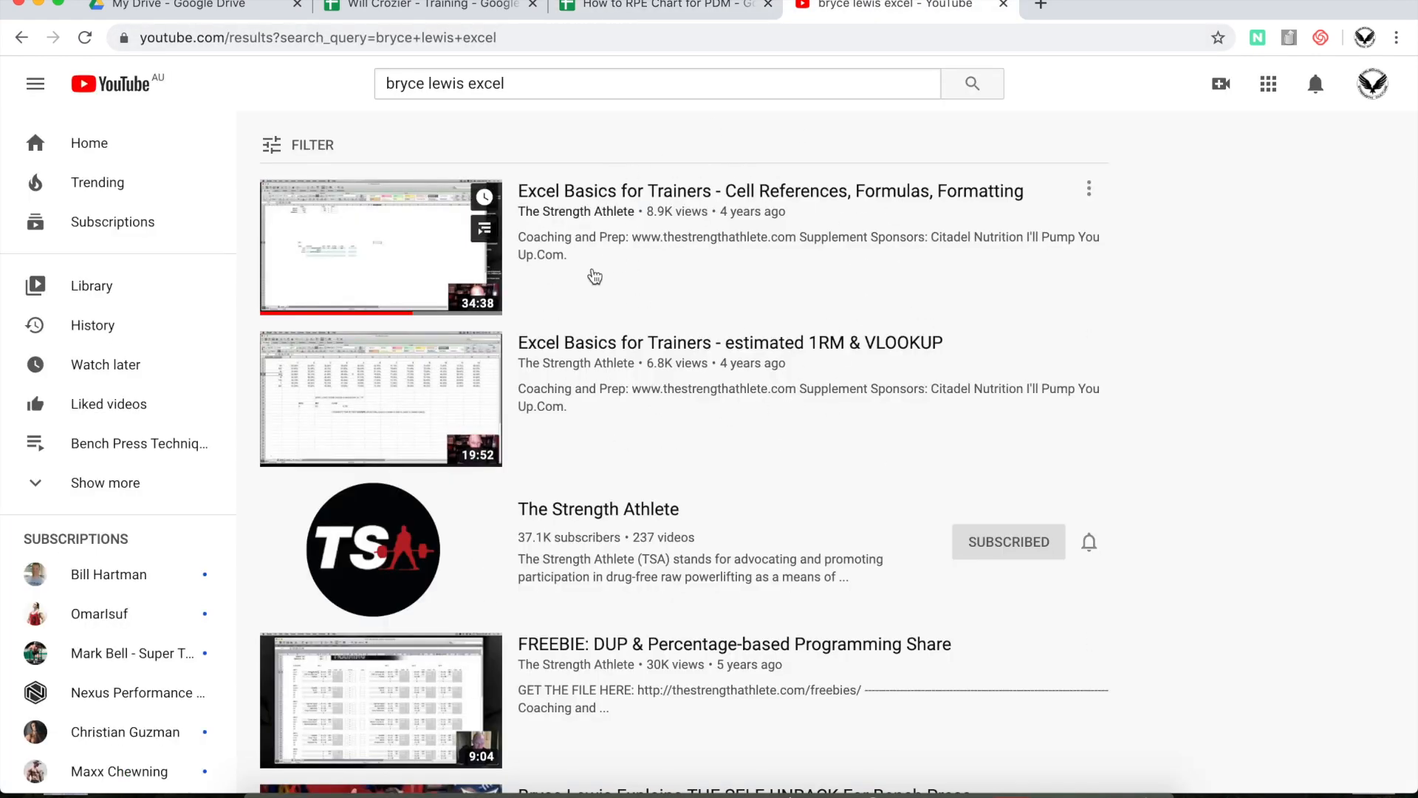
click(711, 4)
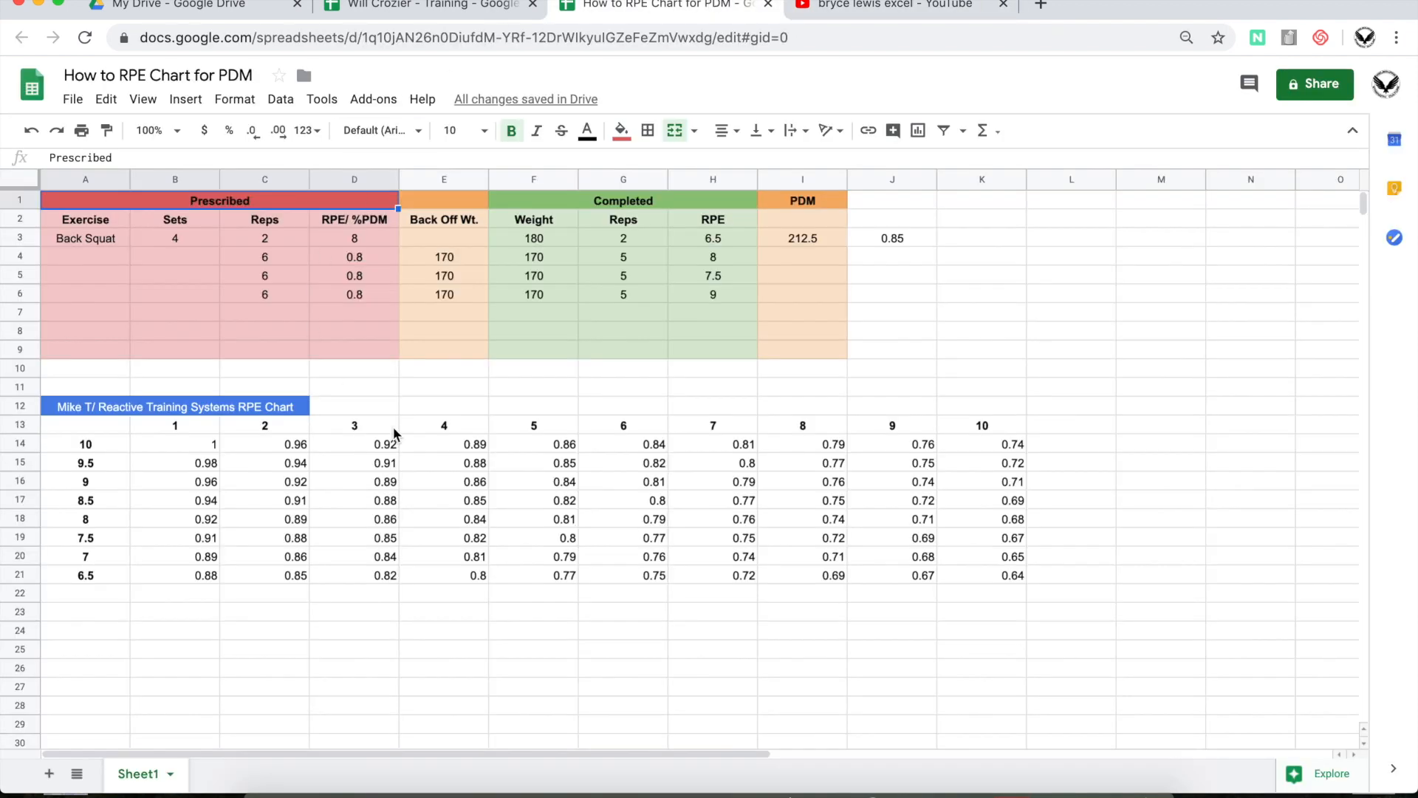